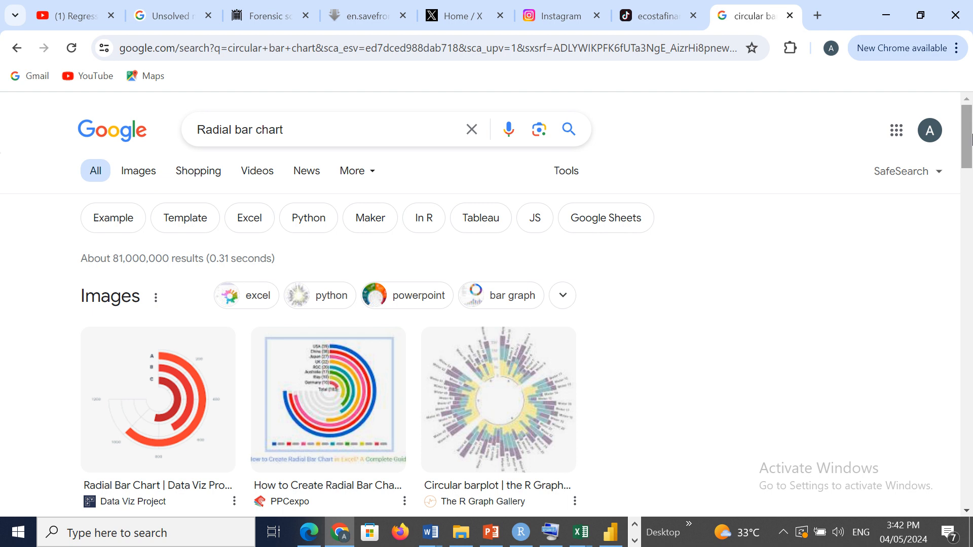
# - Browse the radial bar chart image results for example designs
pyautogui.moveTo(971, 136); pyautogui.dragTo(971, 162)
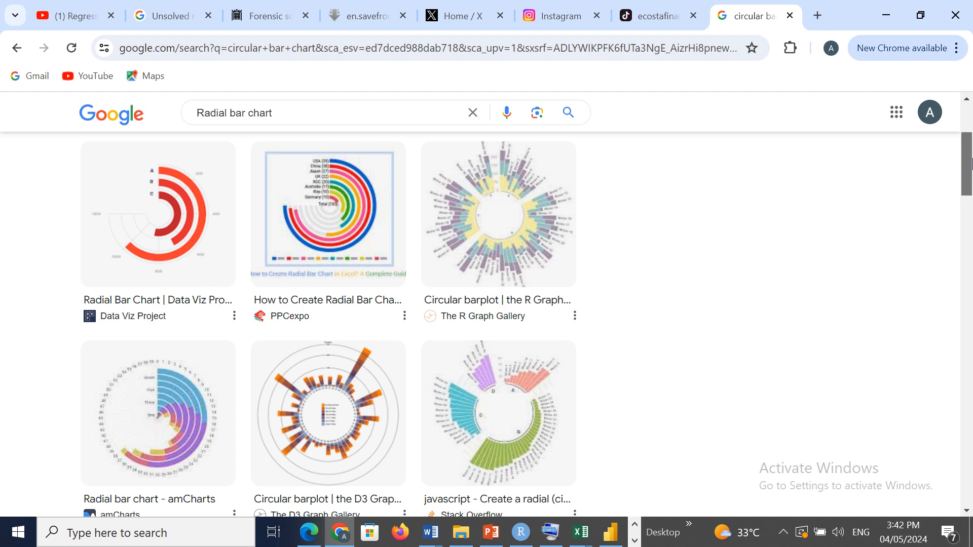
pyautogui.moveTo(971, 161); pyautogui.dragTo(971, 224)
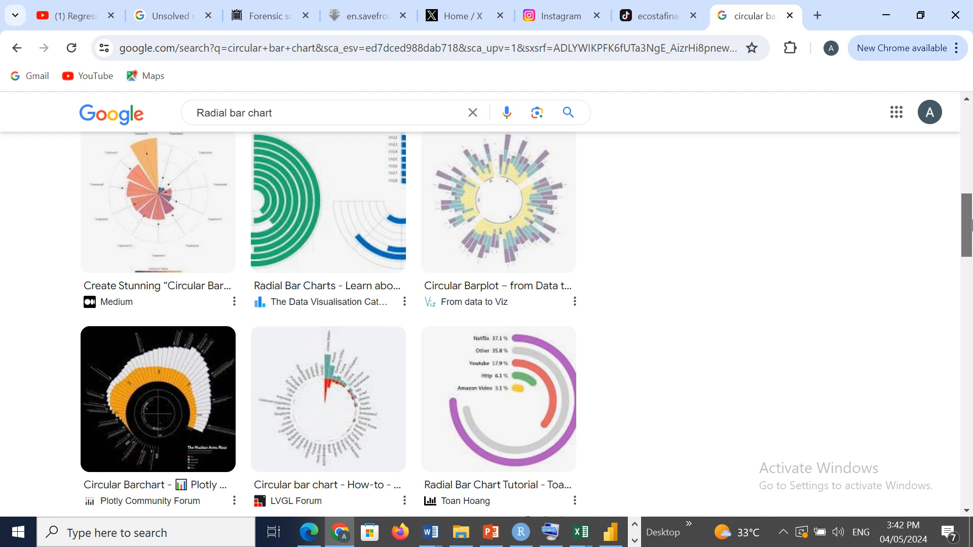
pyautogui.moveTo(971, 224); pyautogui.dragTo(971, 223)
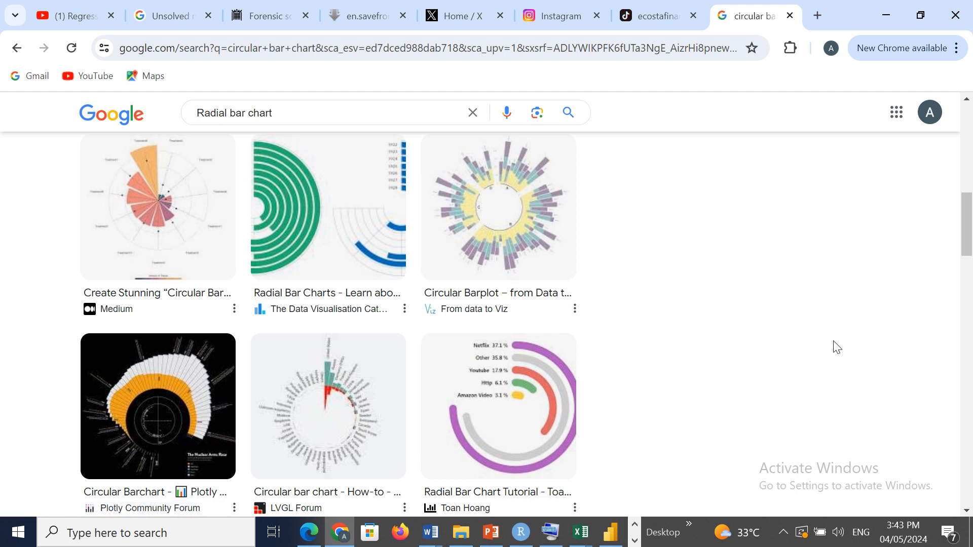
pyautogui.click(635, 541)
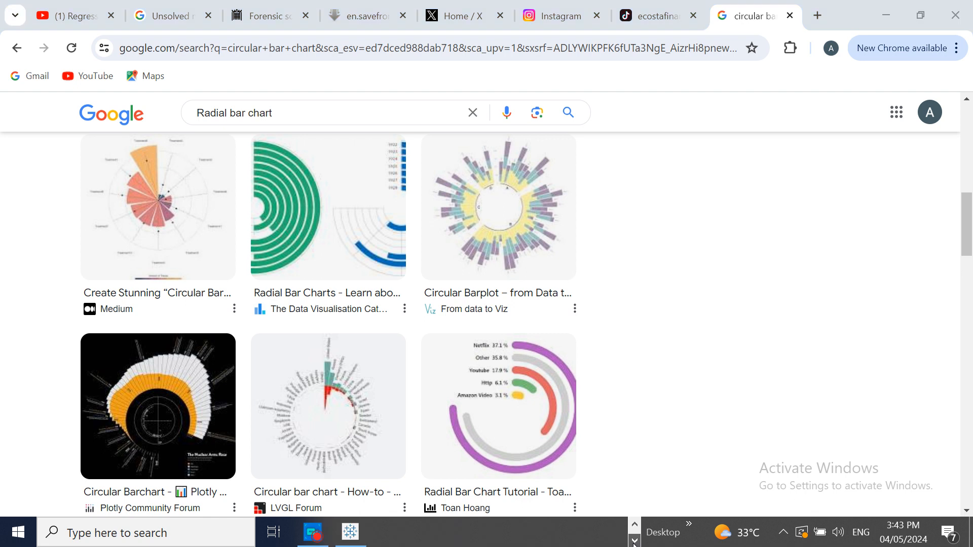
pyautogui.click(314, 540)
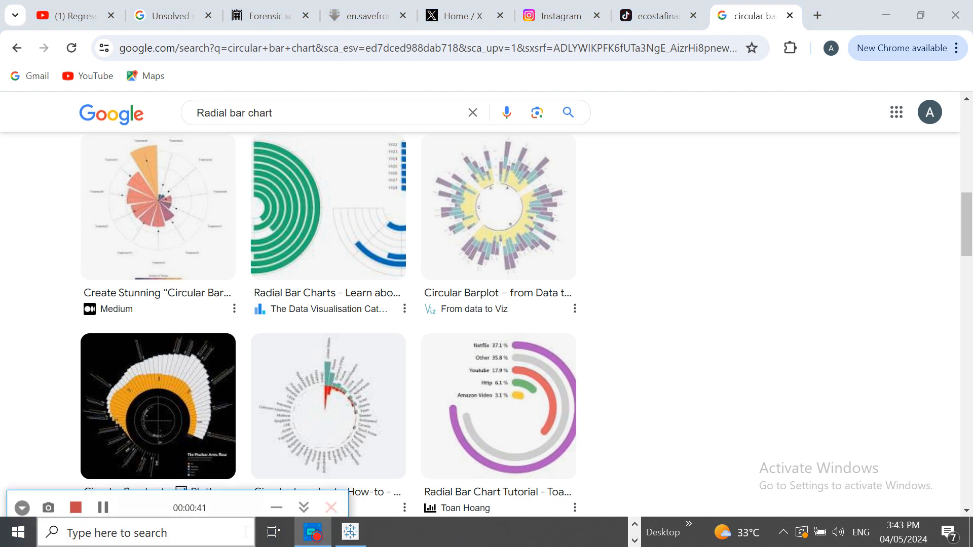
pyautogui.click(103, 508)
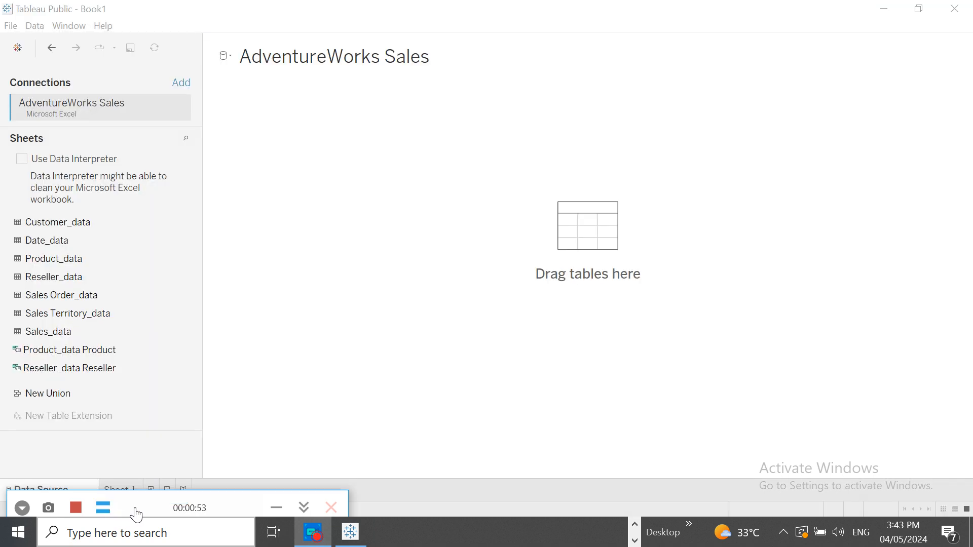
pyautogui.click(103, 508)
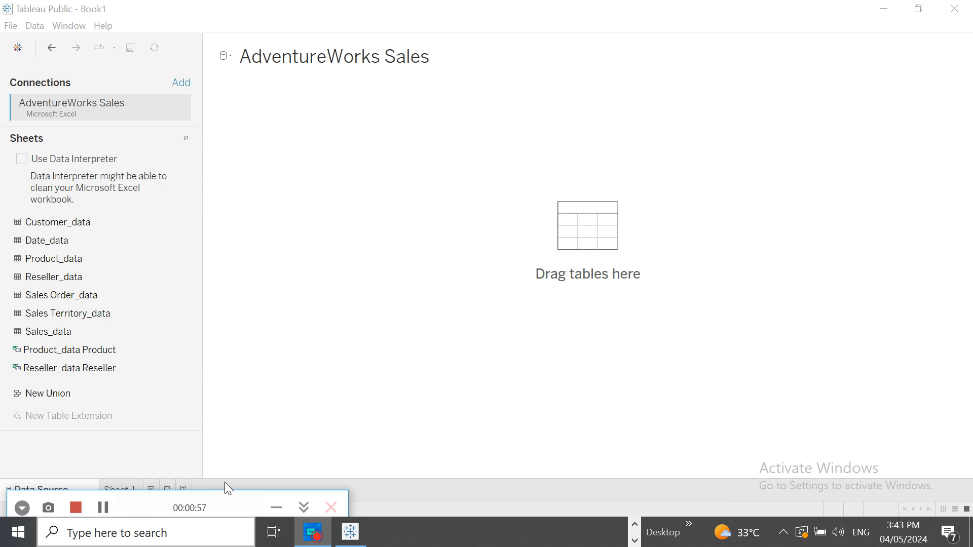
pyautogui.click(275, 508)
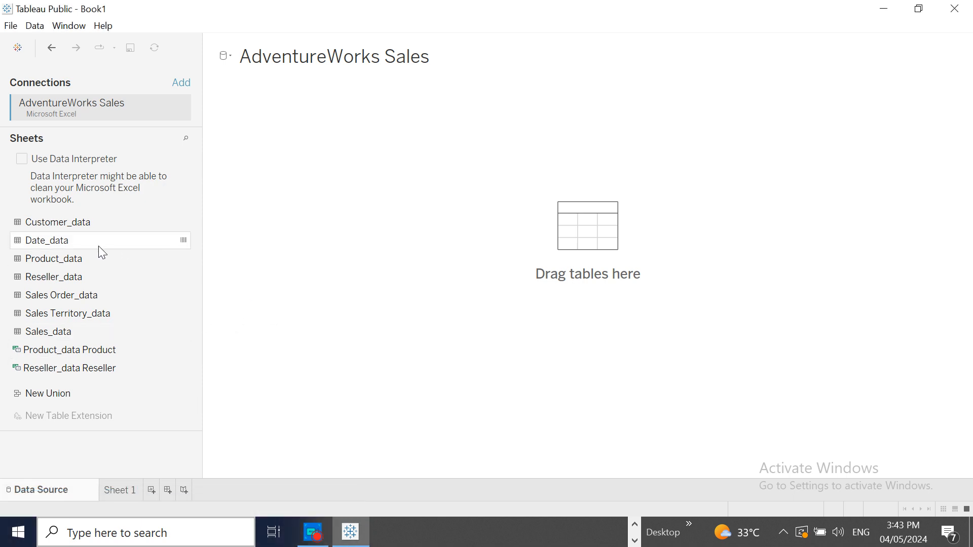
# - Add the Date_data and Sales_data tables to the data source and relate them with Date Key = Order Date Key
pyautogui.moveTo(65, 247); pyautogui.dragTo(548, 237)
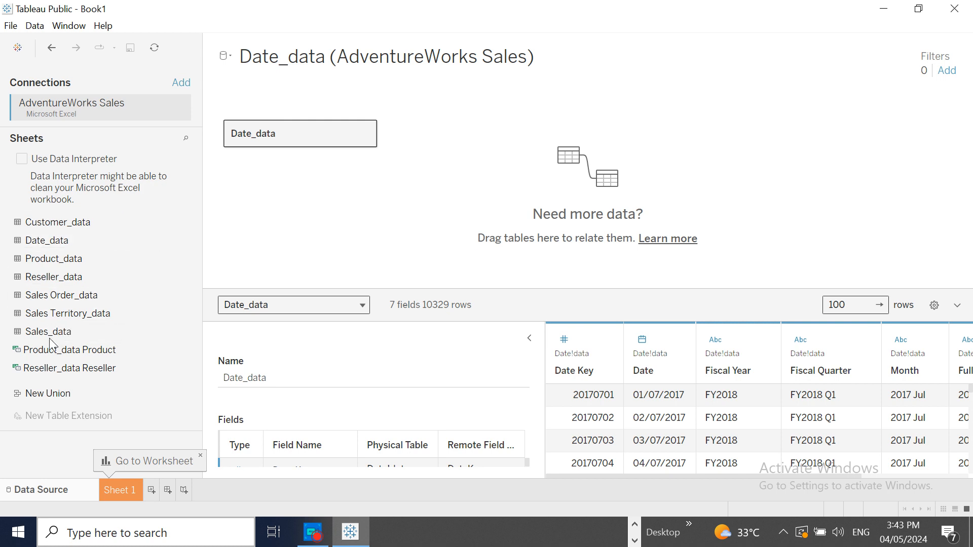
pyautogui.moveTo(50, 338); pyautogui.dragTo(493, 151)
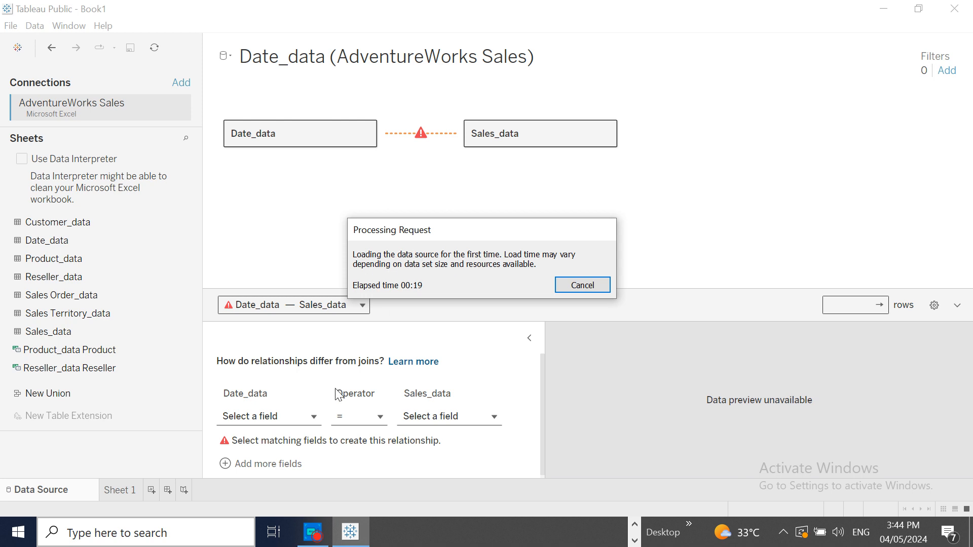
pyautogui.click(315, 418)
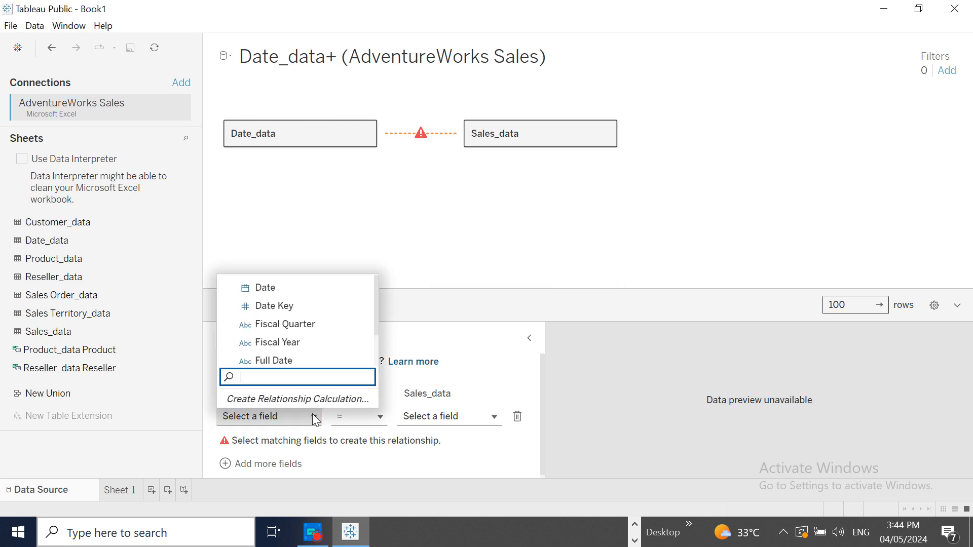
pyautogui.click(293, 305)
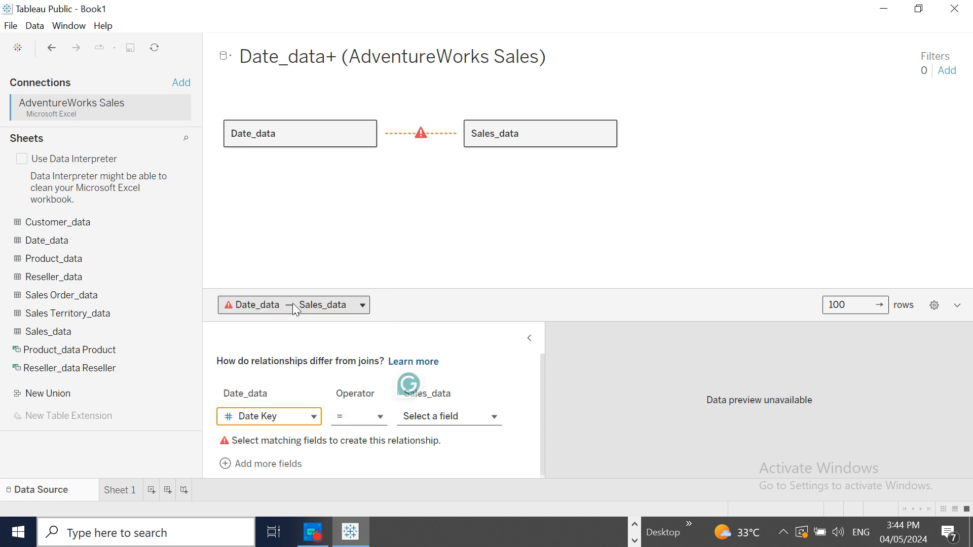
pyautogui.click(381, 420)
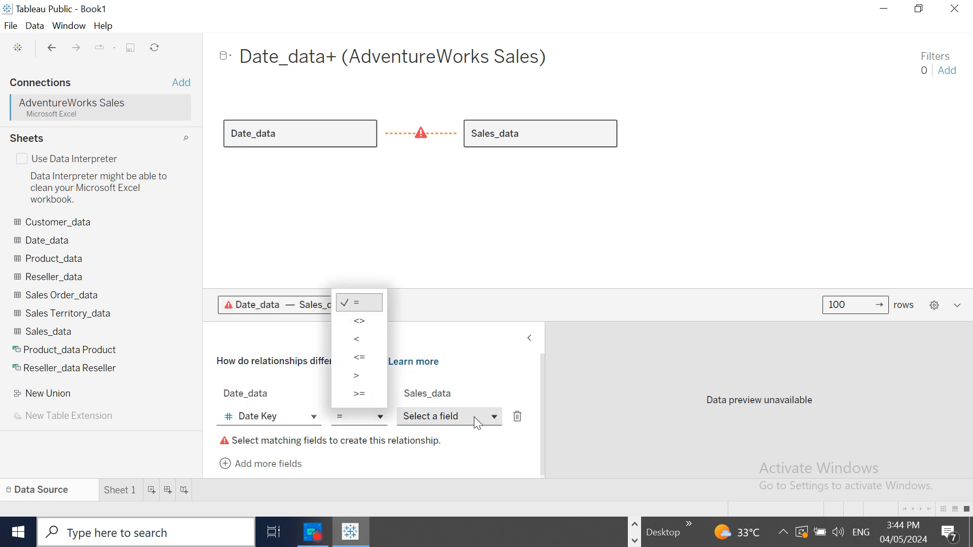
pyautogui.click(492, 416)
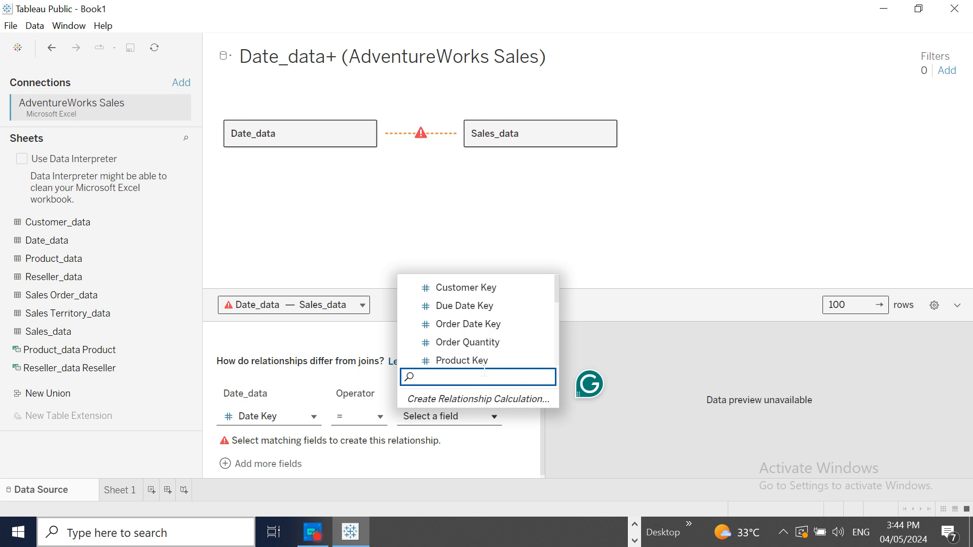
pyautogui.click(464, 325)
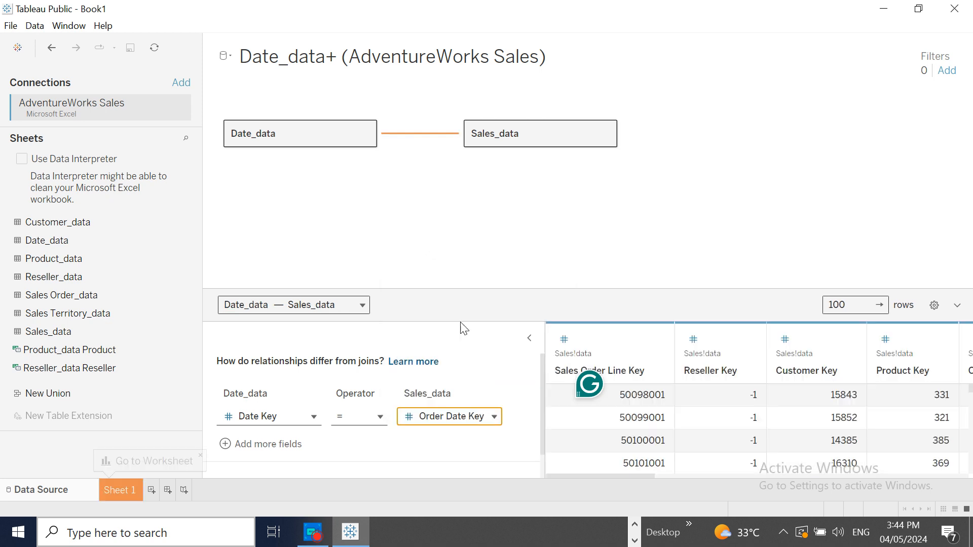
# - On Sheet 1, place the Date field on Rows and set it to a custom Month / Year date part
pyautogui.click(129, 489)
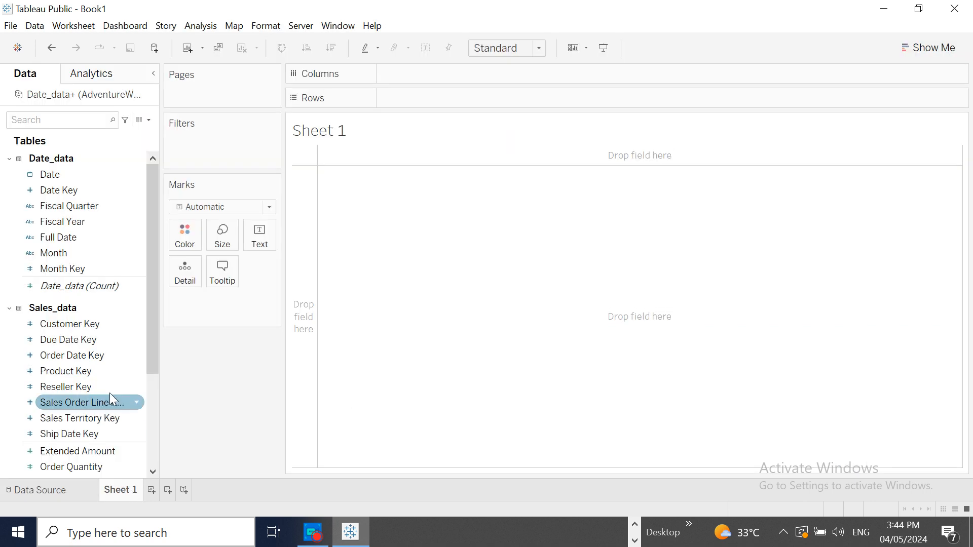
pyautogui.moveTo(54, 182); pyautogui.dragTo(400, 102)
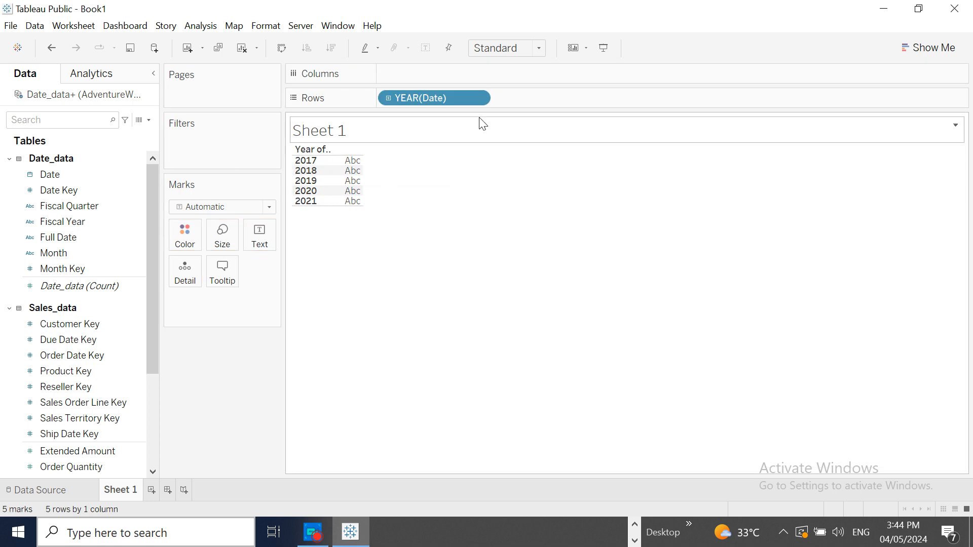
pyautogui.click(477, 98)
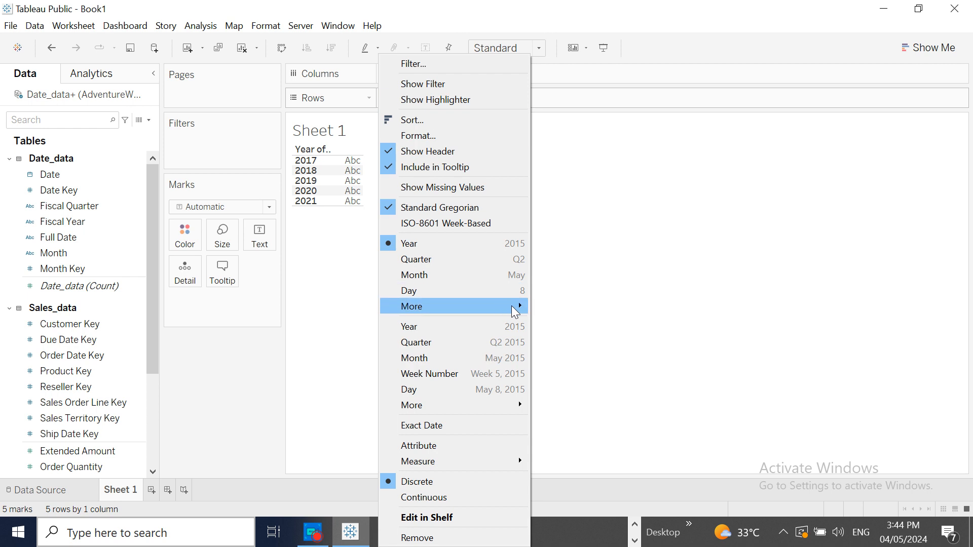
pyautogui.moveTo(516, 310)
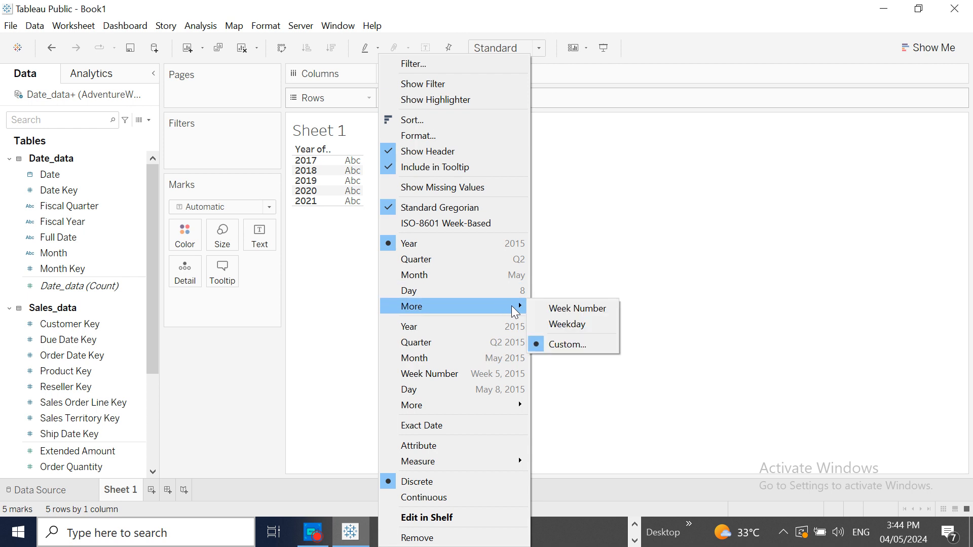
pyautogui.click(583, 348)
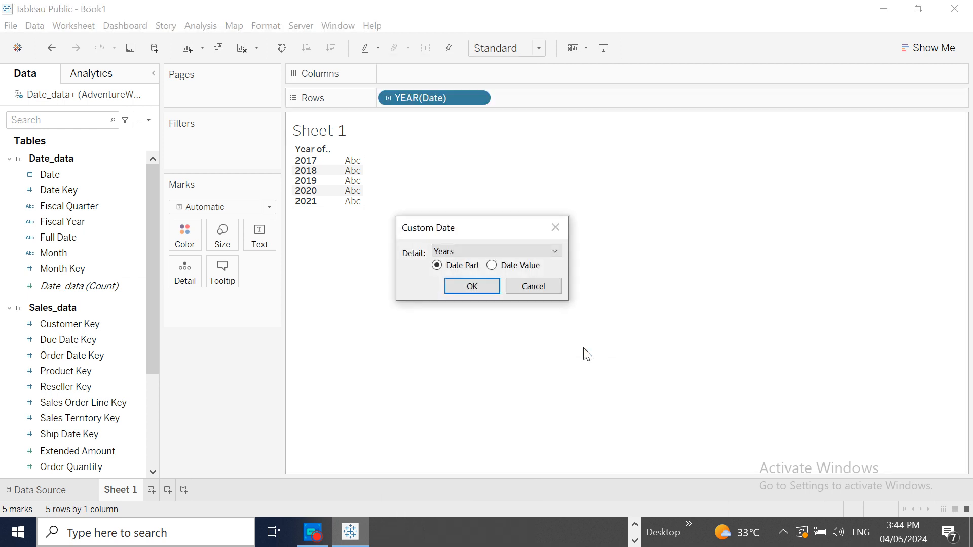
pyautogui.click(555, 251)
pyautogui.click(487, 320)
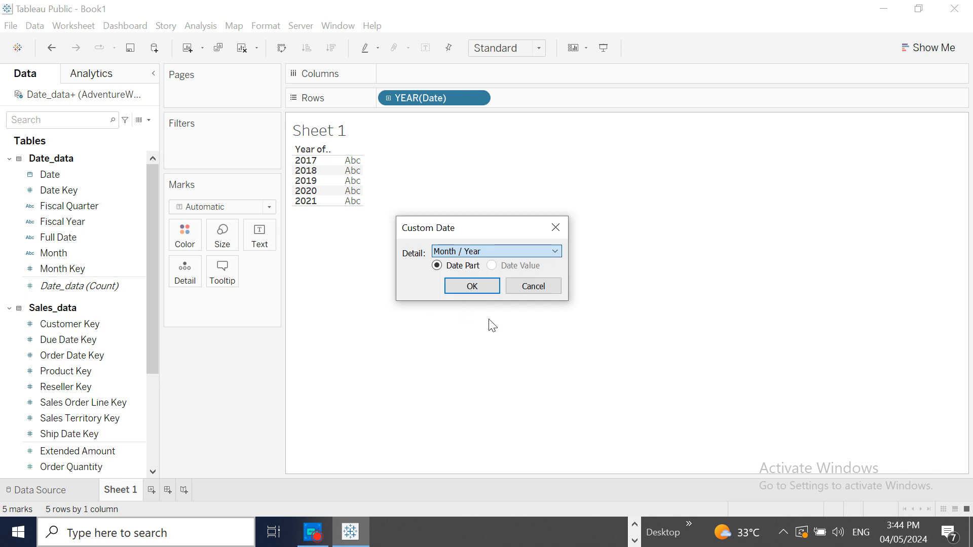
pyautogui.click(472, 286)
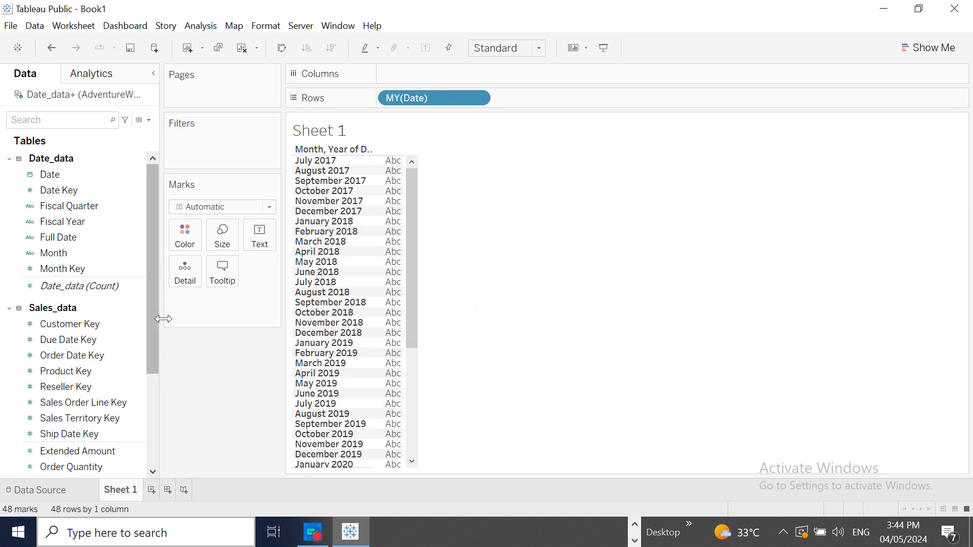
# - Add Sales Amount to Rows after the date, make it discrete, and review the monthly values down to June 2021
pyautogui.scroll(-3, 152, 335)
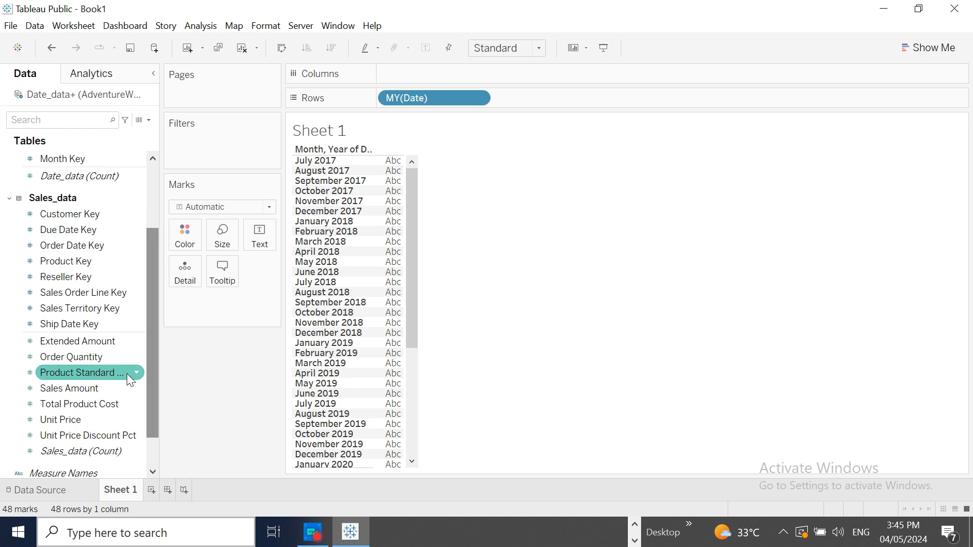
pyautogui.moveTo(83, 390); pyautogui.dragTo(549, 102)
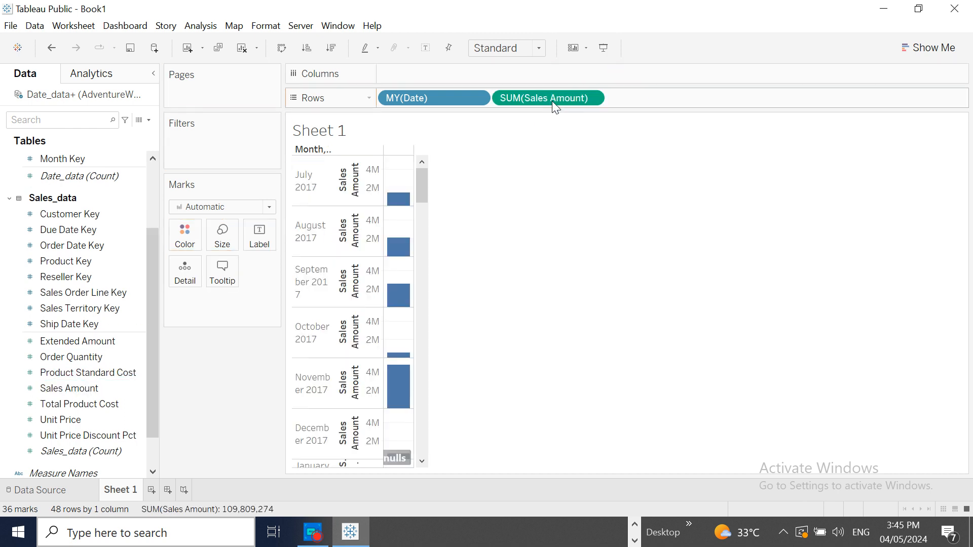
pyautogui.click(592, 98)
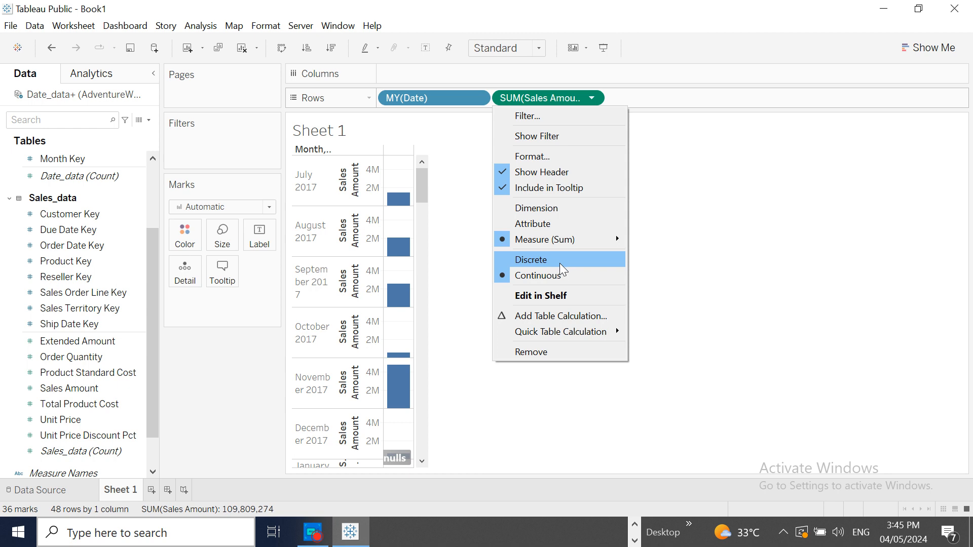
pyautogui.press('Escape')
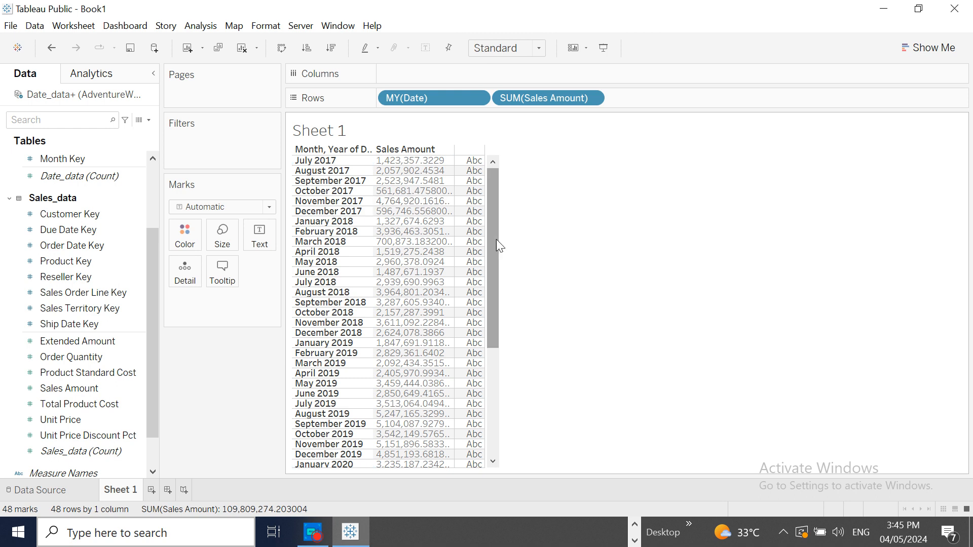
pyautogui.moveTo(492, 239); pyautogui.dragTo(489, 413)
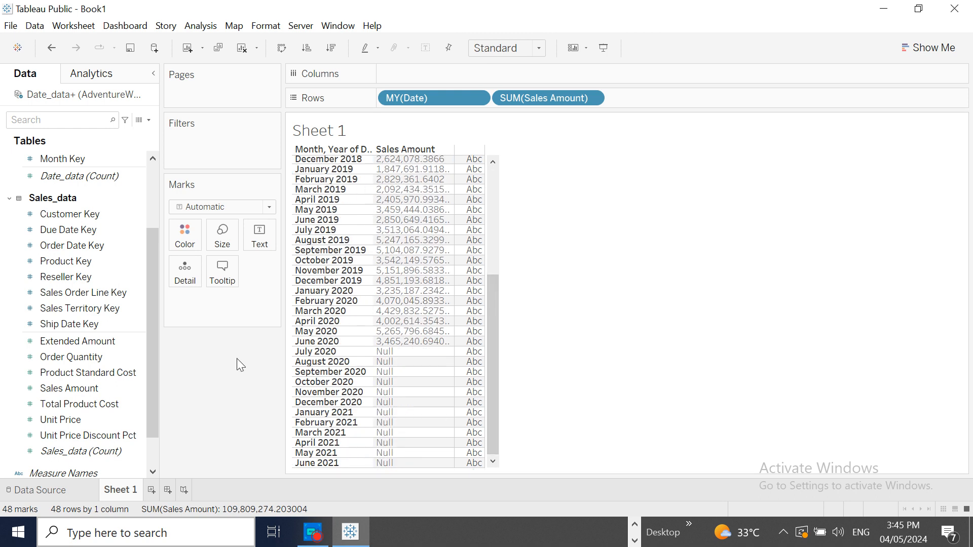
# - Add a new worksheet and create a calculated field named Index with the formula INDEX()
pyautogui.click(151, 490)
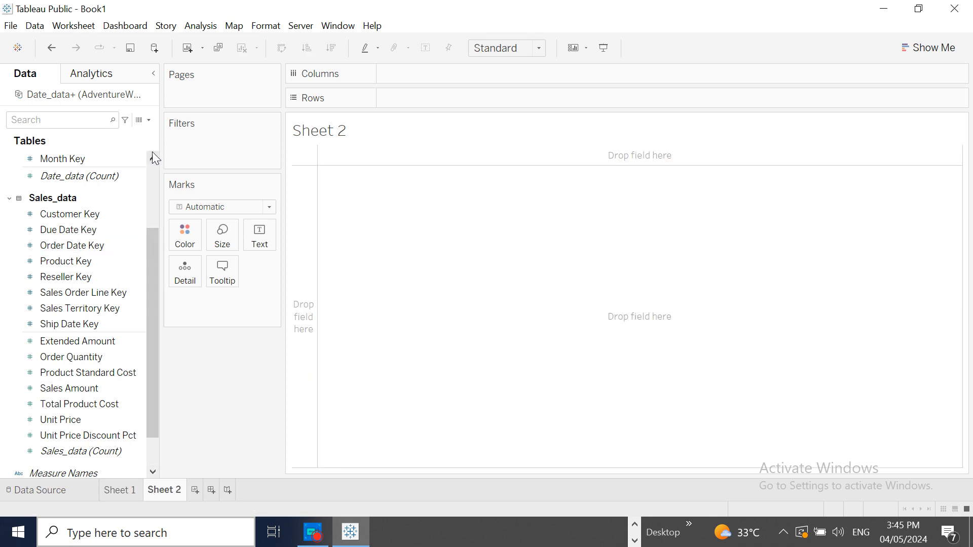
pyautogui.click(147, 121)
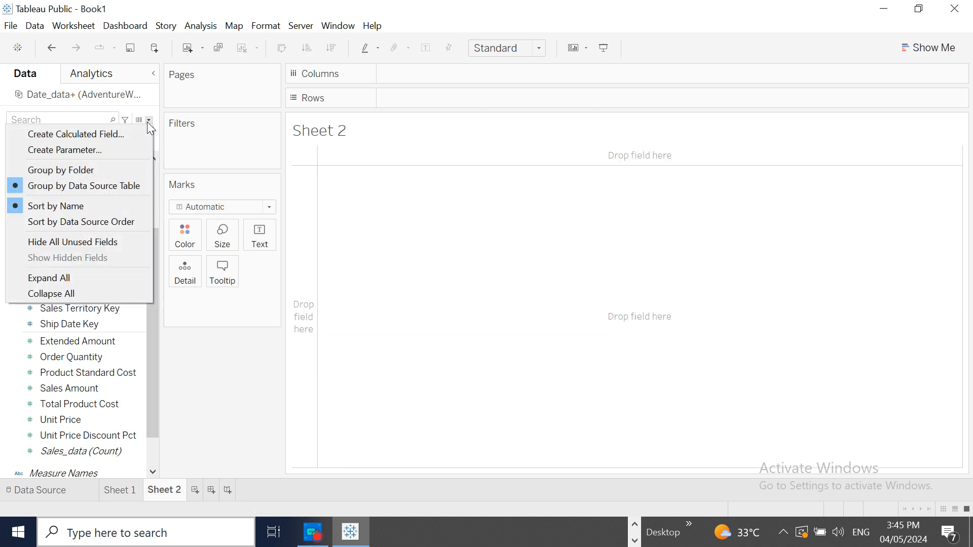
pyautogui.click(126, 130)
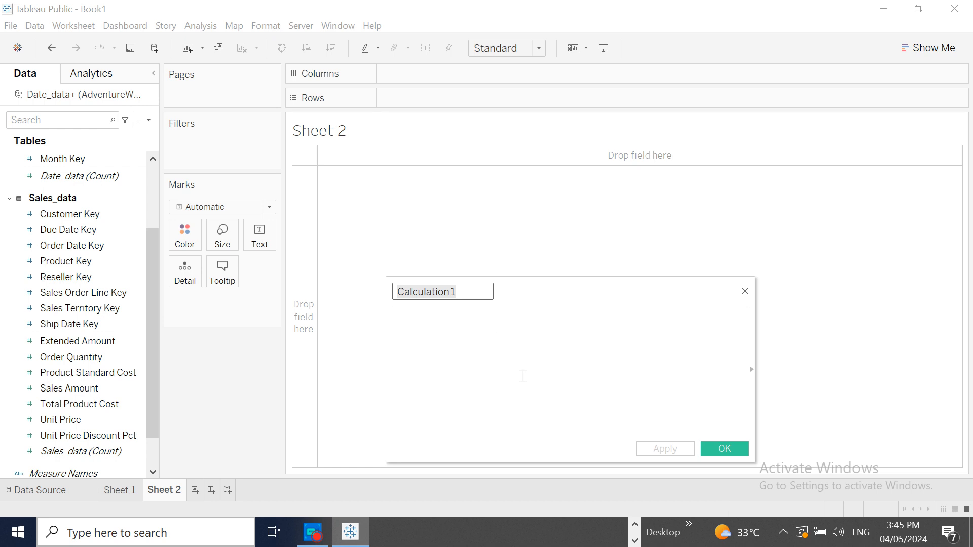
pyautogui.write('Index')
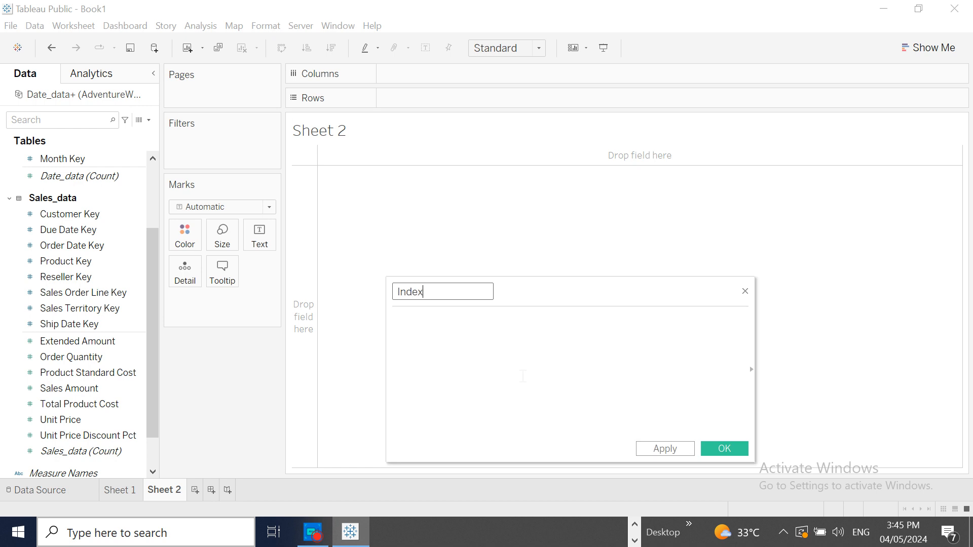
pyautogui.click(442, 332)
pyautogui.write('i')
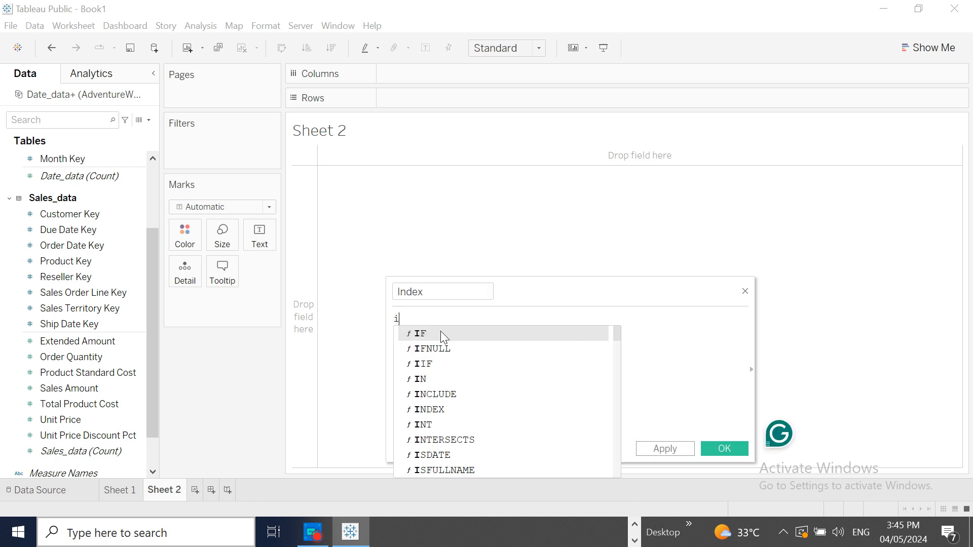
pyautogui.write('nd')
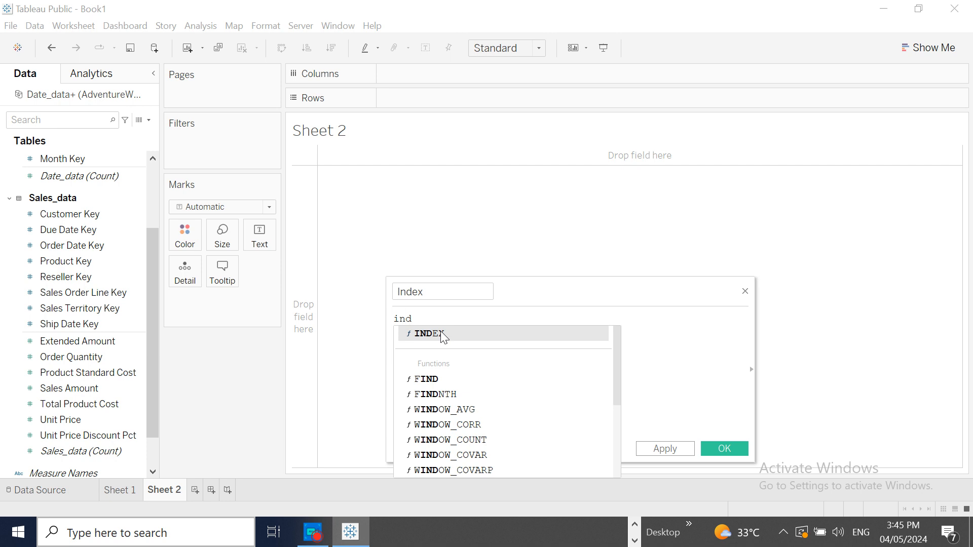
pyautogui.click(442, 333)
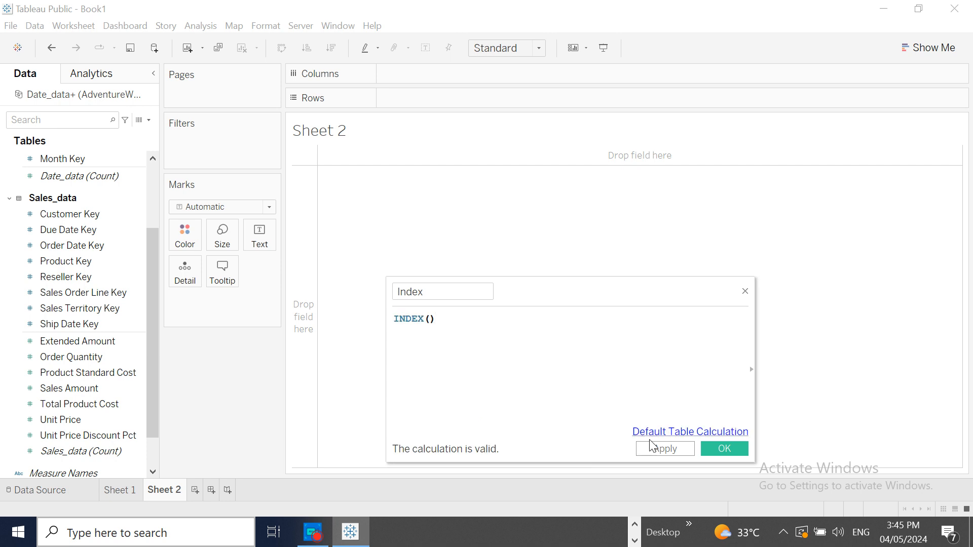
pyautogui.click(667, 450)
pyautogui.click(727, 454)
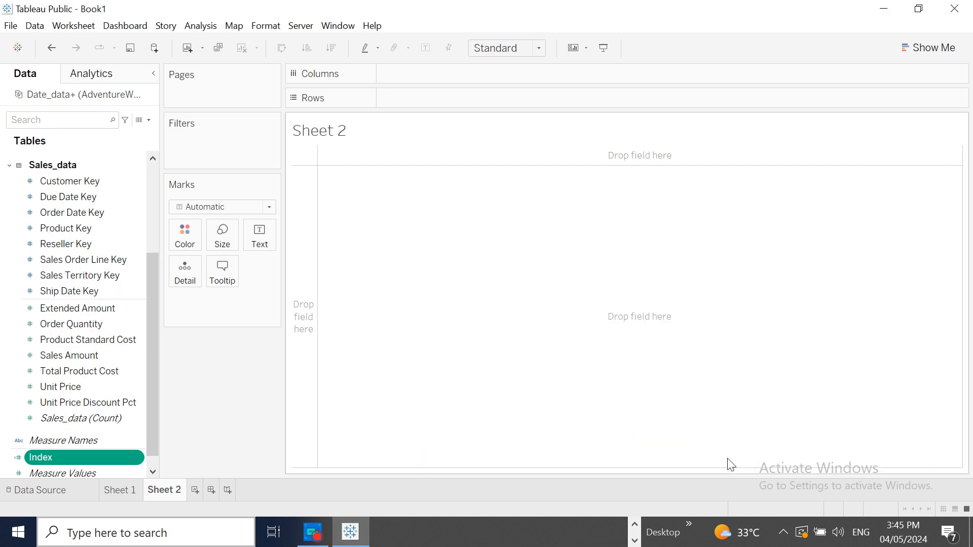
# - Place the Index field on Rows in Sheet 2 and make it discrete
pyautogui.moveTo(99, 454); pyautogui.dragTo(453, 94)
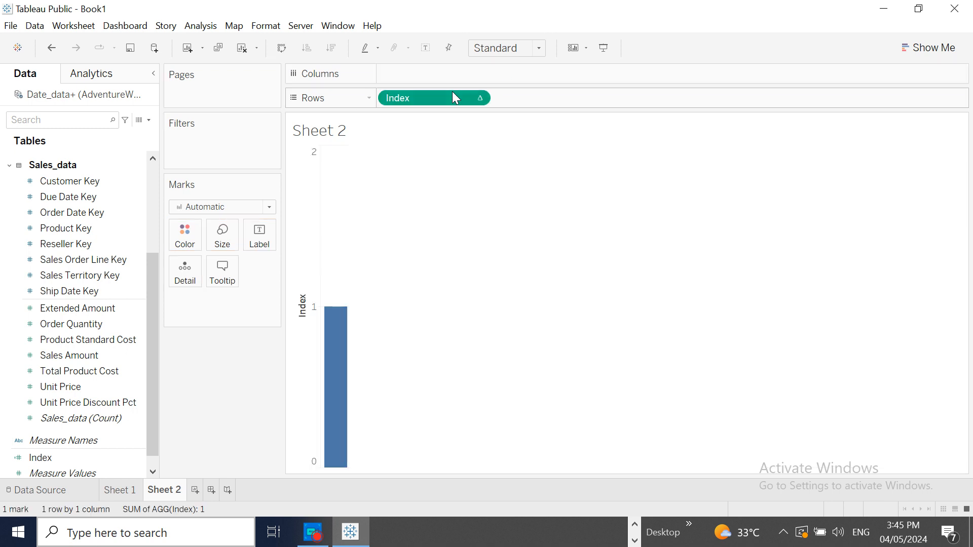
pyautogui.click(480, 97)
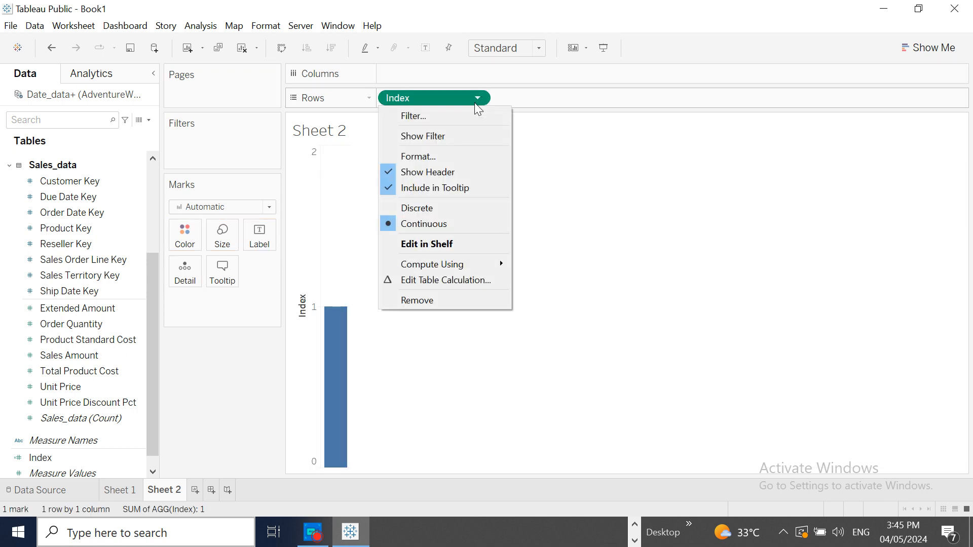
pyautogui.click(511, 96)
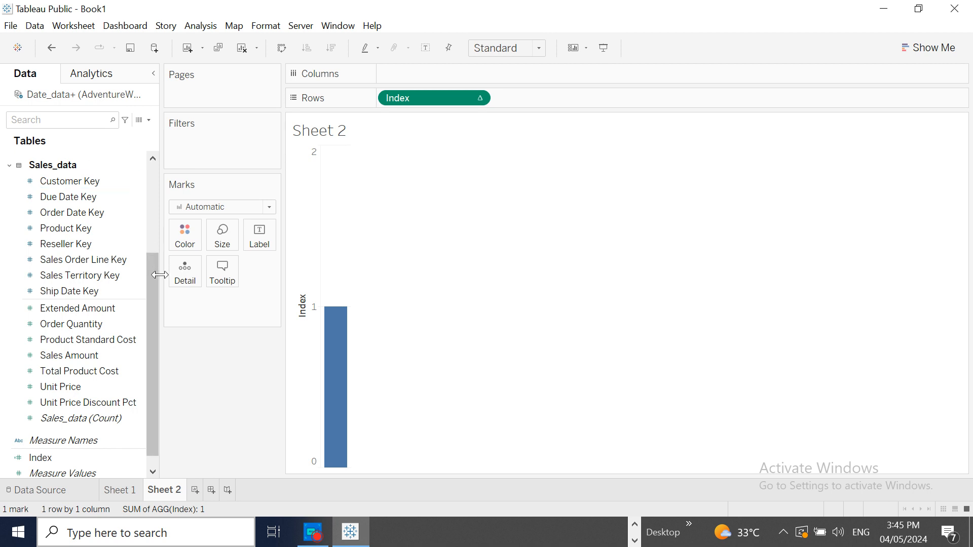
pyautogui.click(479, 104)
pyautogui.click(415, 208)
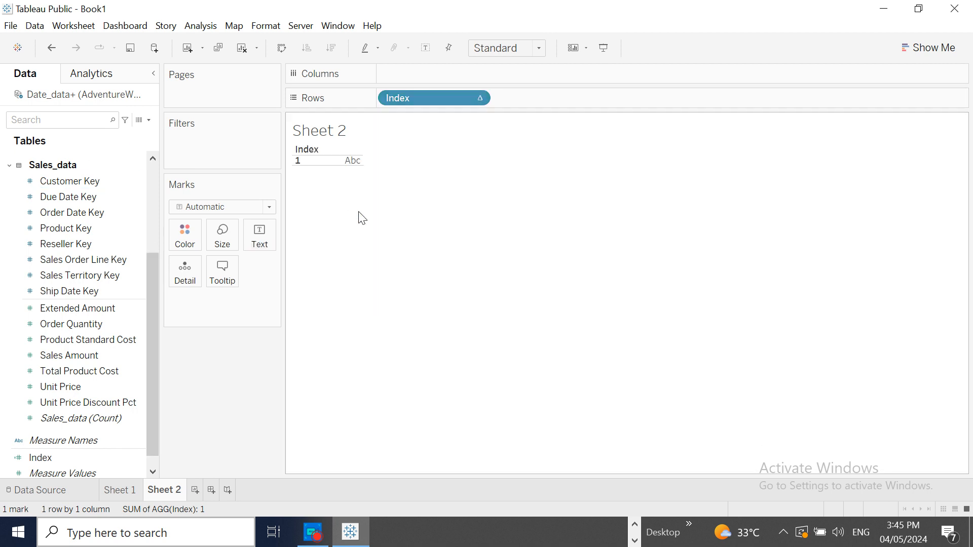
# - Add the Date field to Rows after Index and set it to a custom Month / Year date part
pyautogui.moveTo(148, 281); pyautogui.dragTo(137, 191)
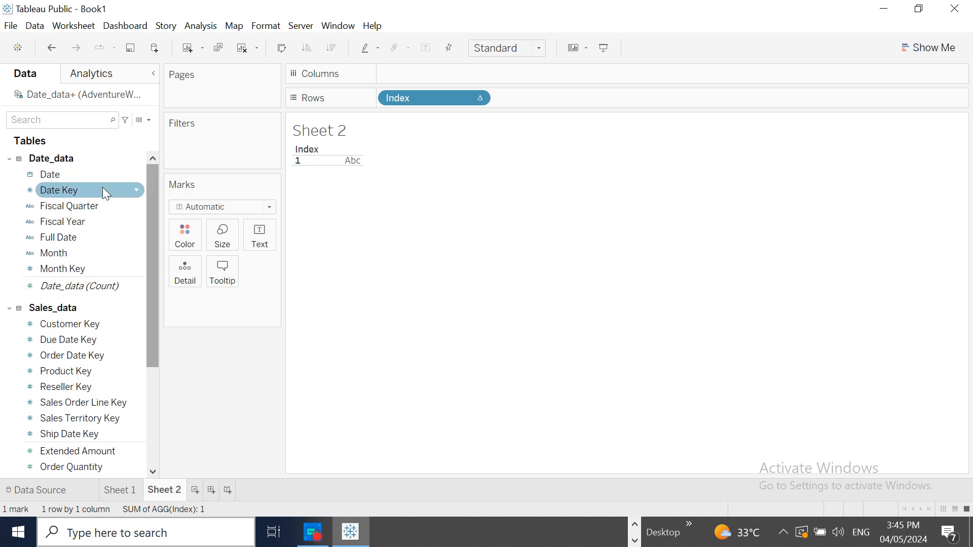
pyautogui.click(62, 178)
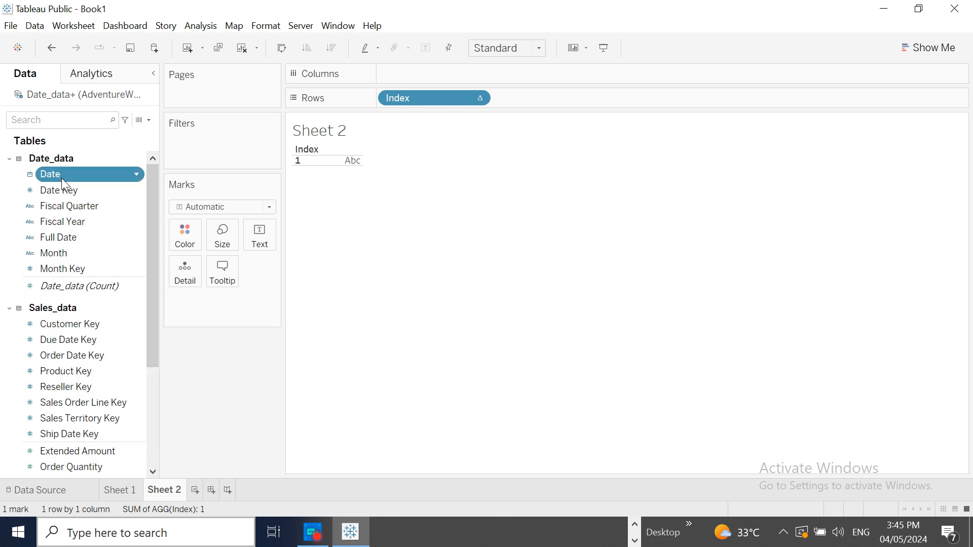
pyautogui.moveTo(62, 178); pyautogui.dragTo(591, 111)
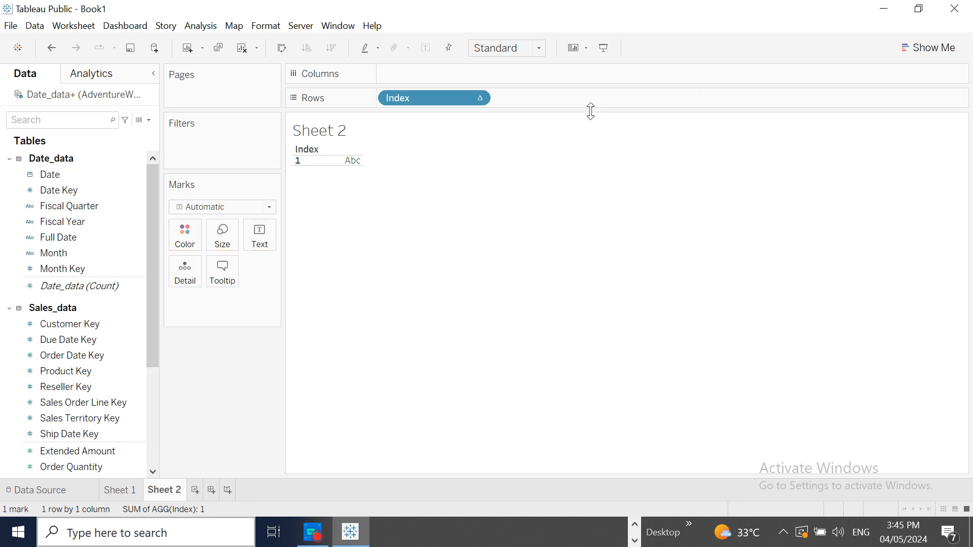
pyautogui.click(71, 178)
pyautogui.moveTo(69, 186)
pyautogui.mouseDown()
pyautogui.moveTo(571, 119)
pyautogui.moveTo(525, 108)
pyautogui.mouseUp()
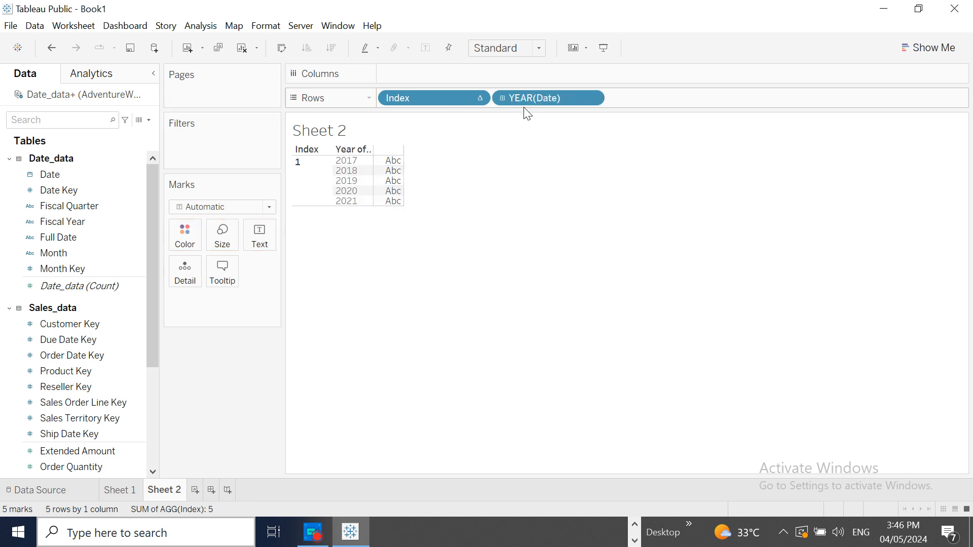
pyautogui.click(592, 99)
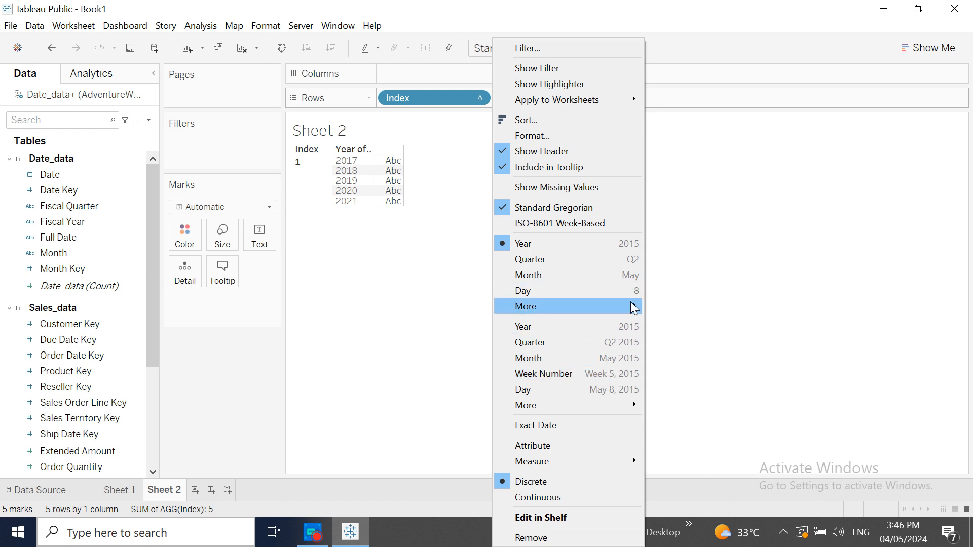
pyautogui.moveTo(632, 306)
pyautogui.click(695, 344)
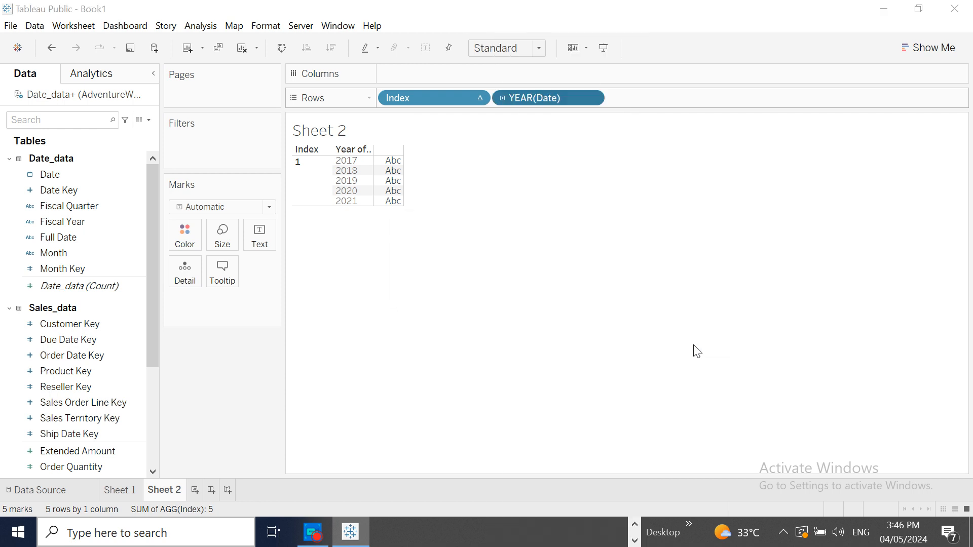
pyautogui.click(553, 252)
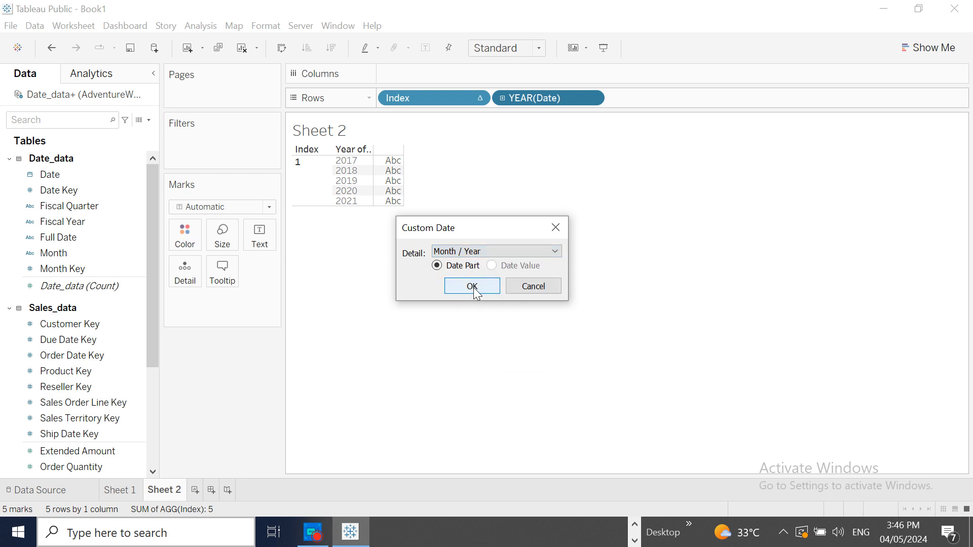
pyautogui.click(473, 287)
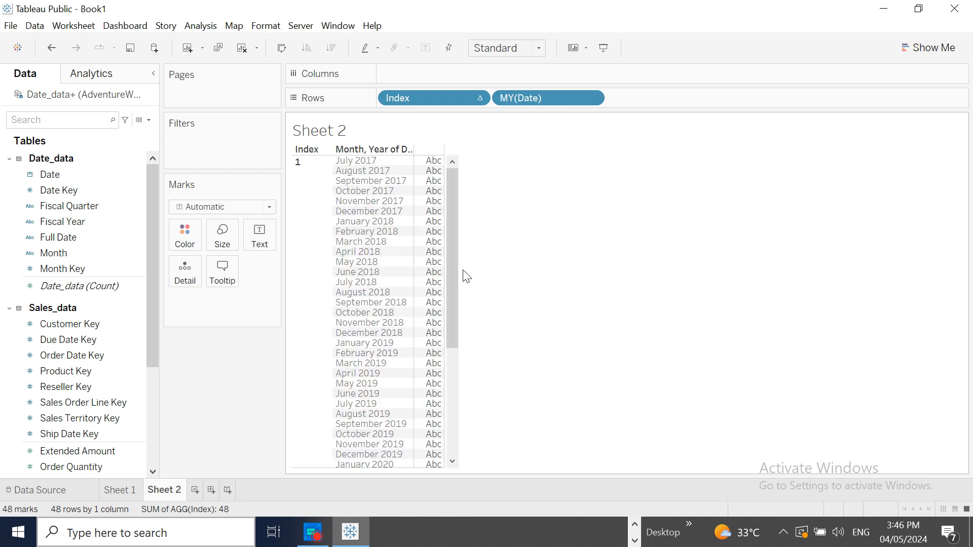
# - Set Index on Rows to compute using Date and review the numbering down to June 2021
pyautogui.click(480, 99)
pyautogui.moveTo(502, 302)
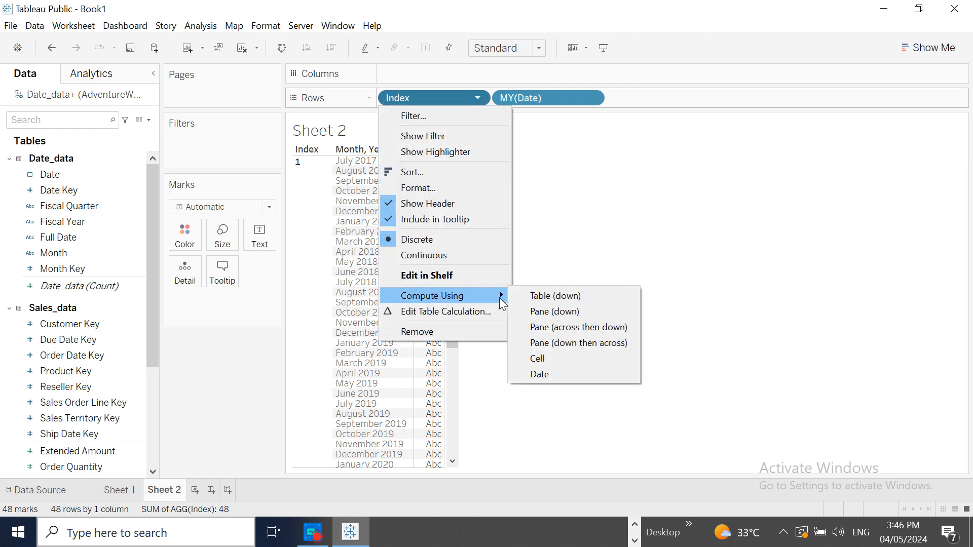
pyautogui.click(561, 373)
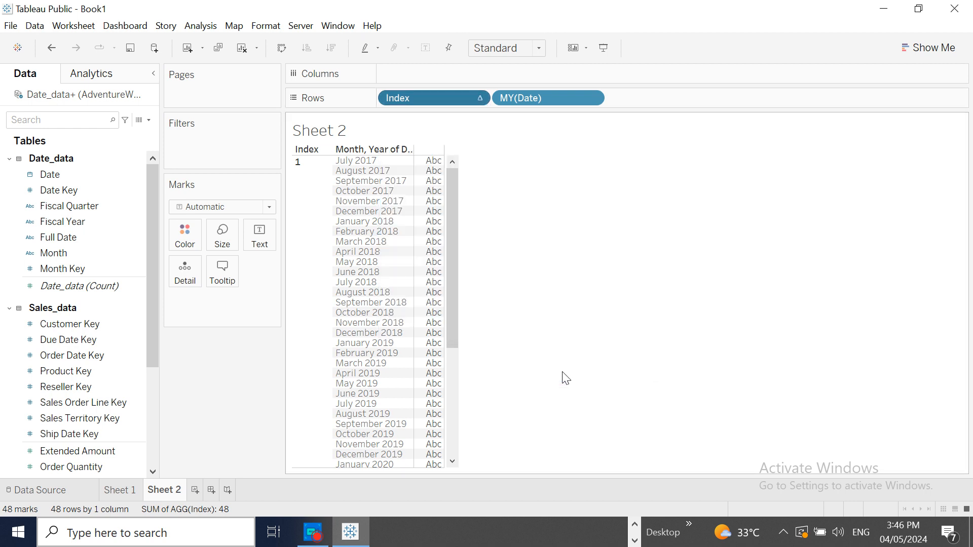
pyautogui.moveTo(451, 264); pyautogui.dragTo(439, 409)
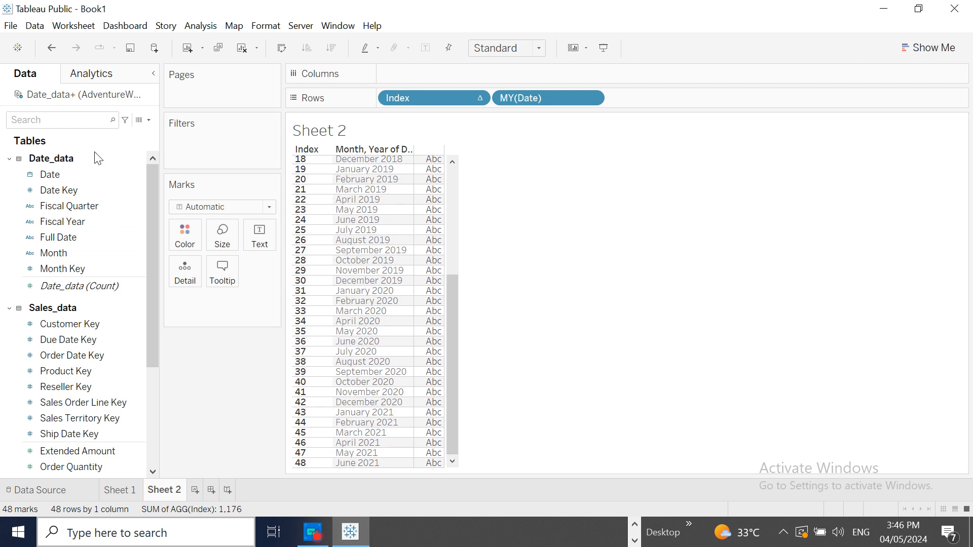
# - Create a calculated field named Angle with the formula 360/48
pyautogui.click(148, 120)
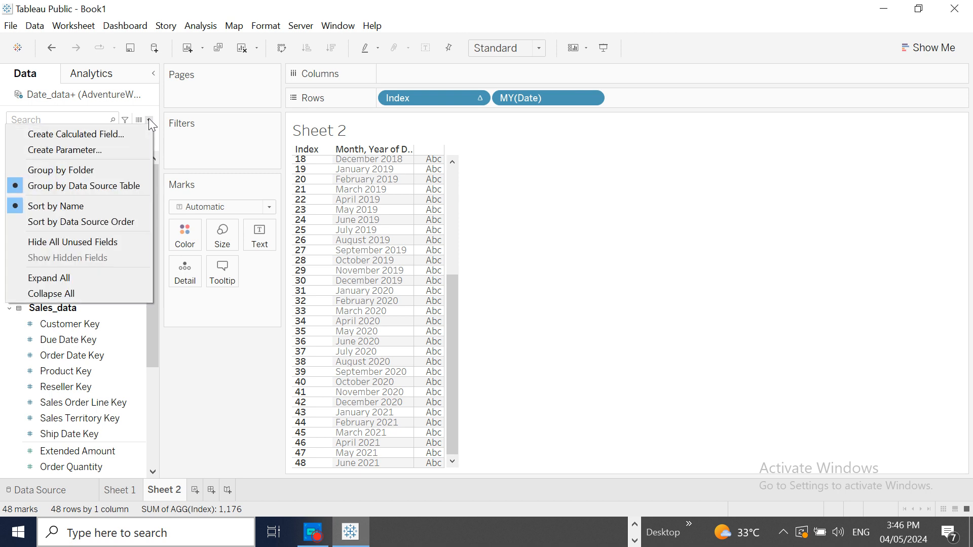
pyautogui.click(91, 133)
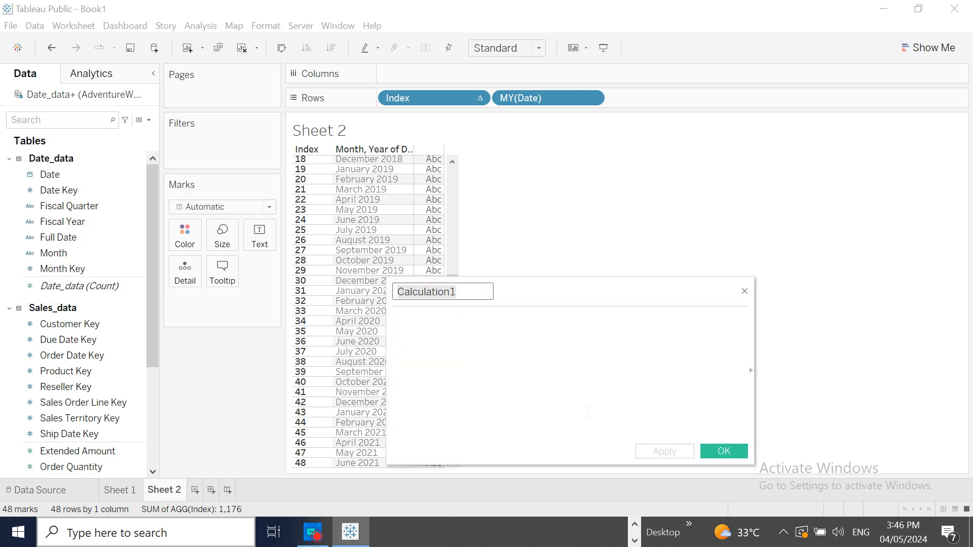
pyautogui.write('Angle')
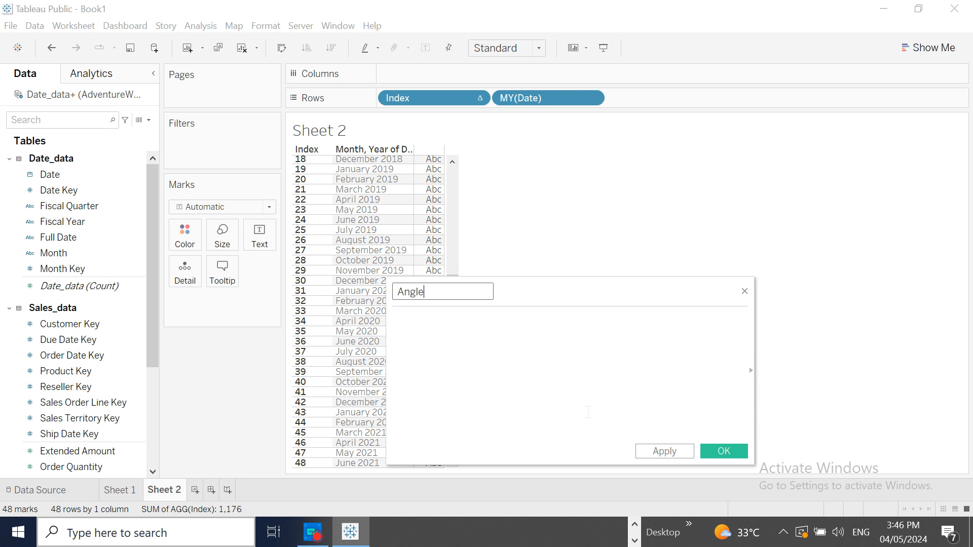
pyautogui.click(441, 323)
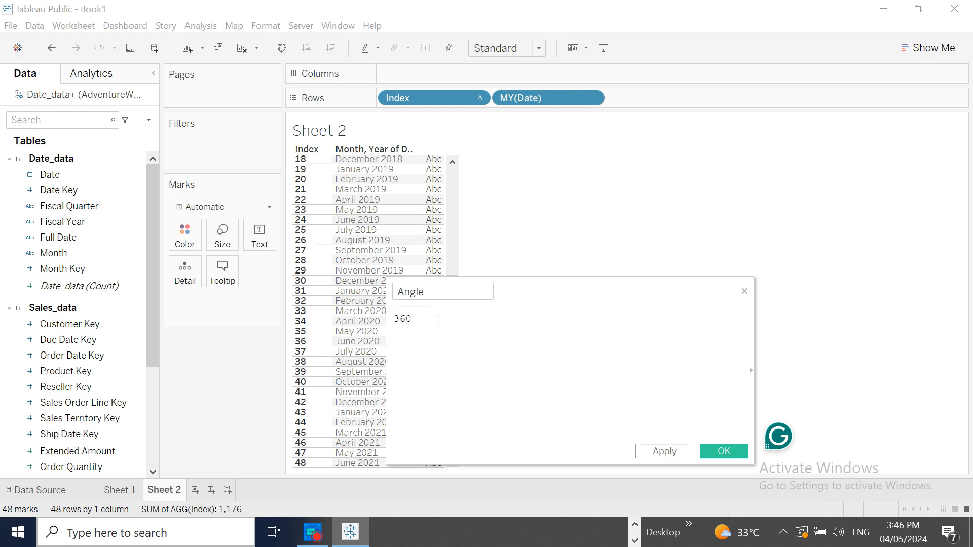
pyautogui.write('360/')
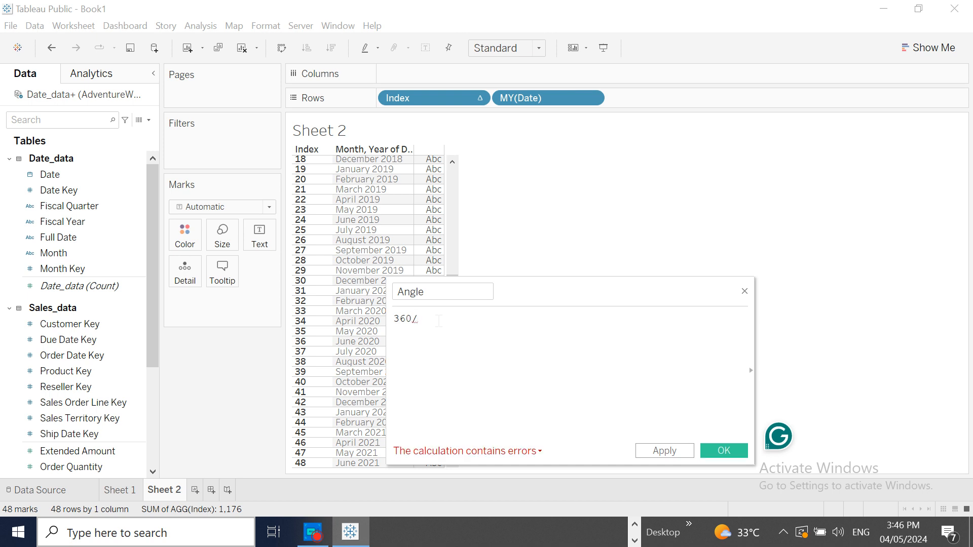
pyautogui.write('48')
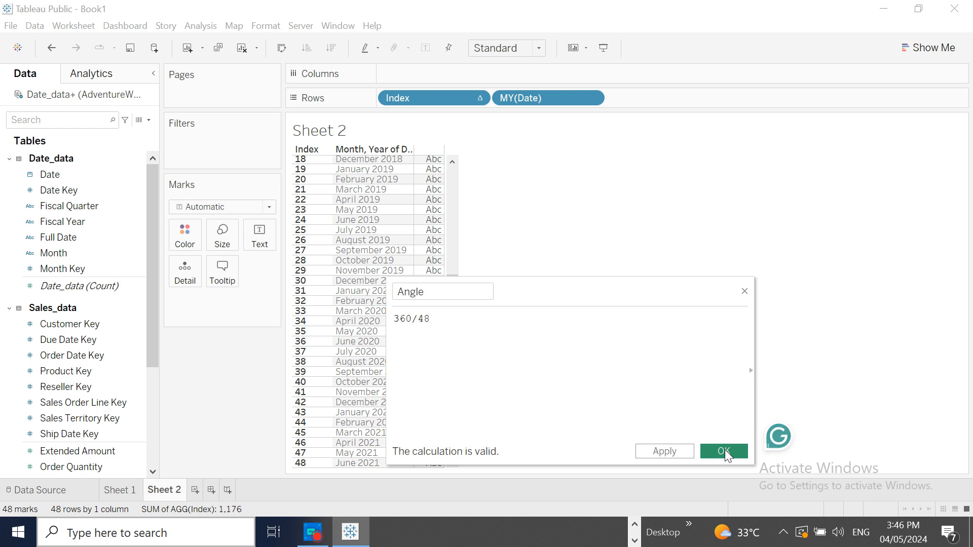
pyautogui.click(723, 451)
# - Add Angle to Rows as a discrete field to check its value per month, and remove it again
pyautogui.moveTo(103, 459); pyautogui.dragTo(697, 107)
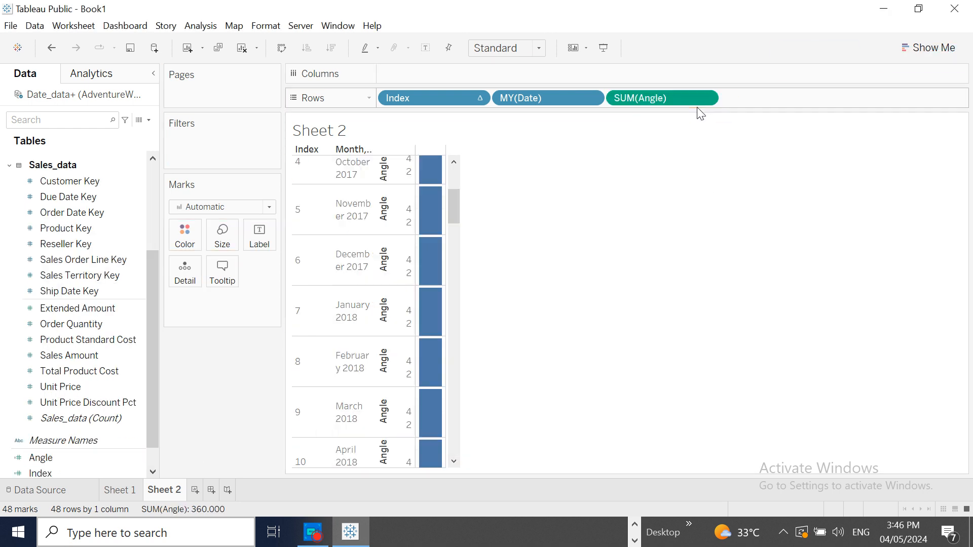
pyautogui.click(705, 99)
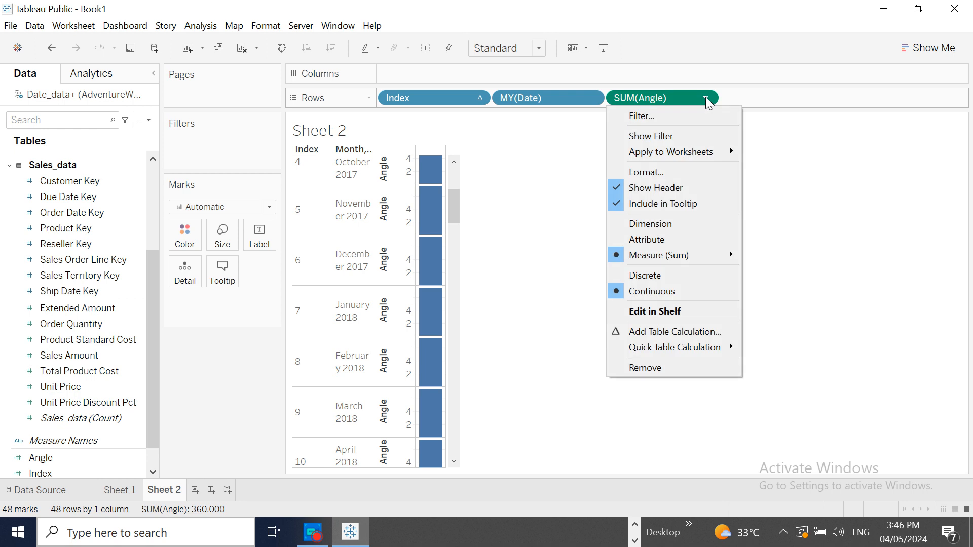
pyautogui.click(685, 275)
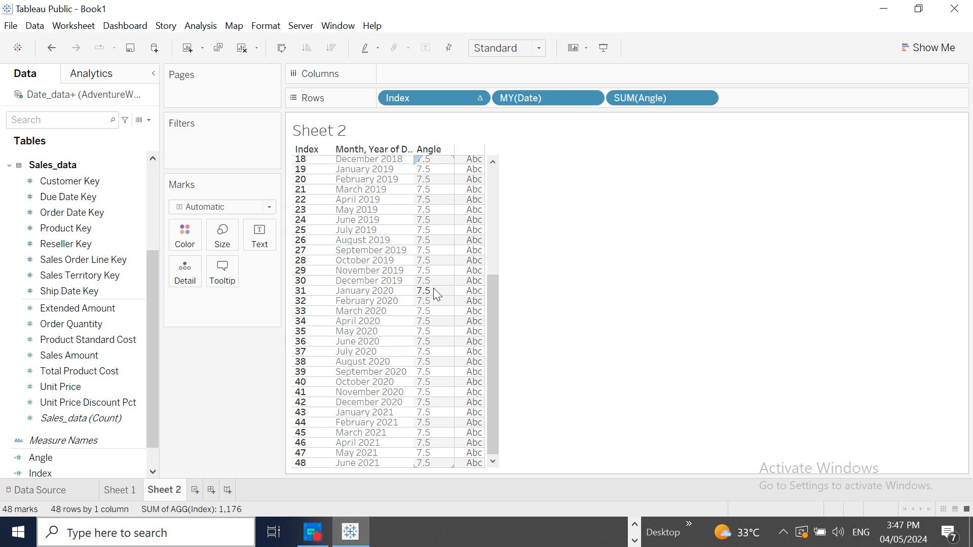
pyautogui.click(706, 99)
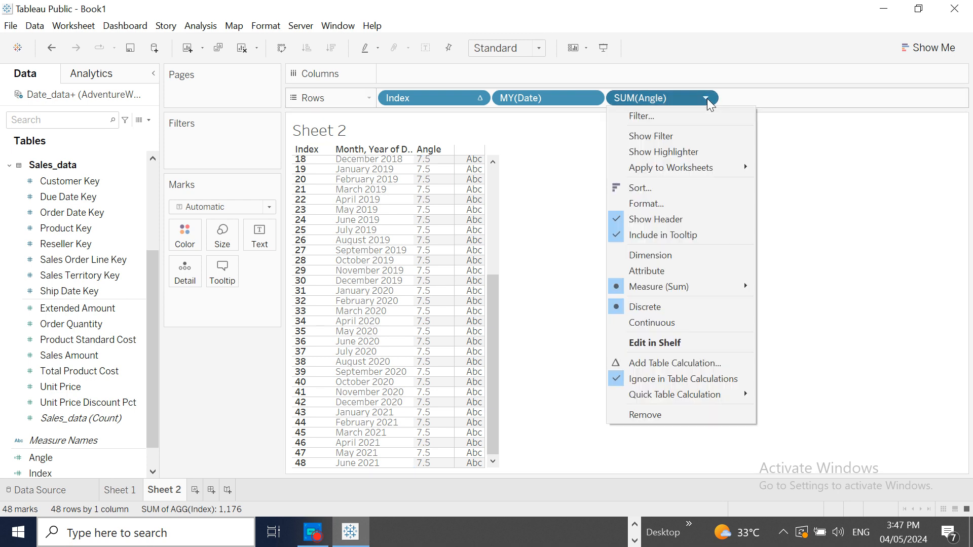
pyautogui.click(666, 416)
# - Open the Angle calculated field for editing
pyautogui.click(138, 457)
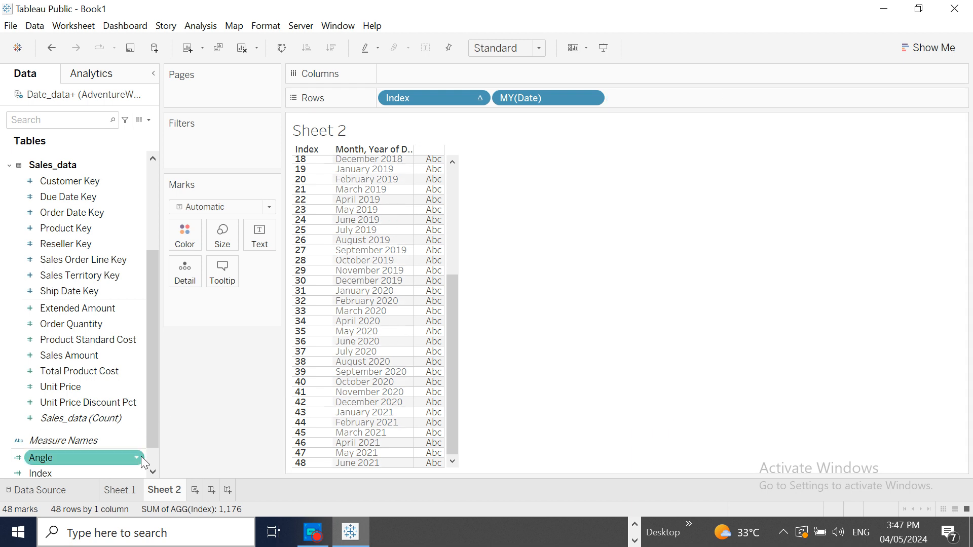
pyautogui.rightClick(141, 458)
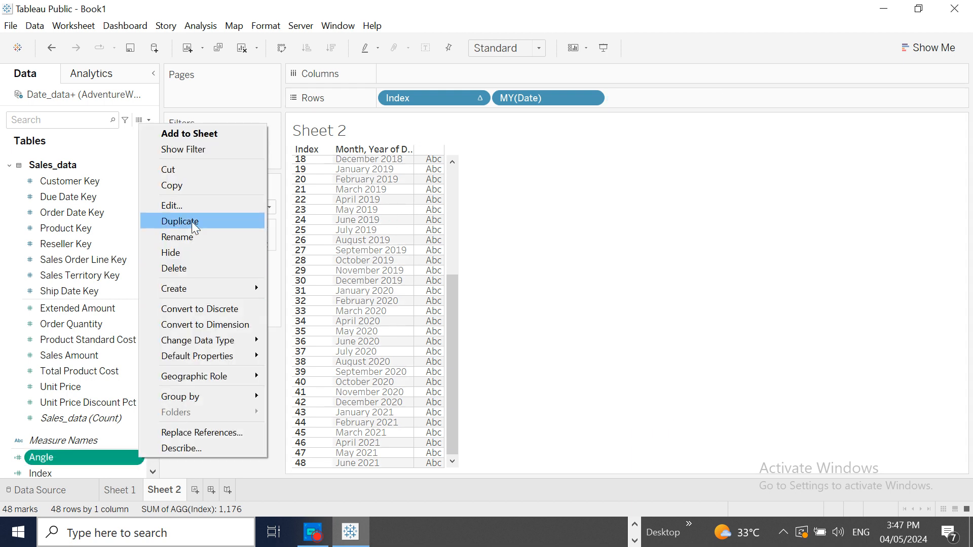
pyautogui.click(191, 208)
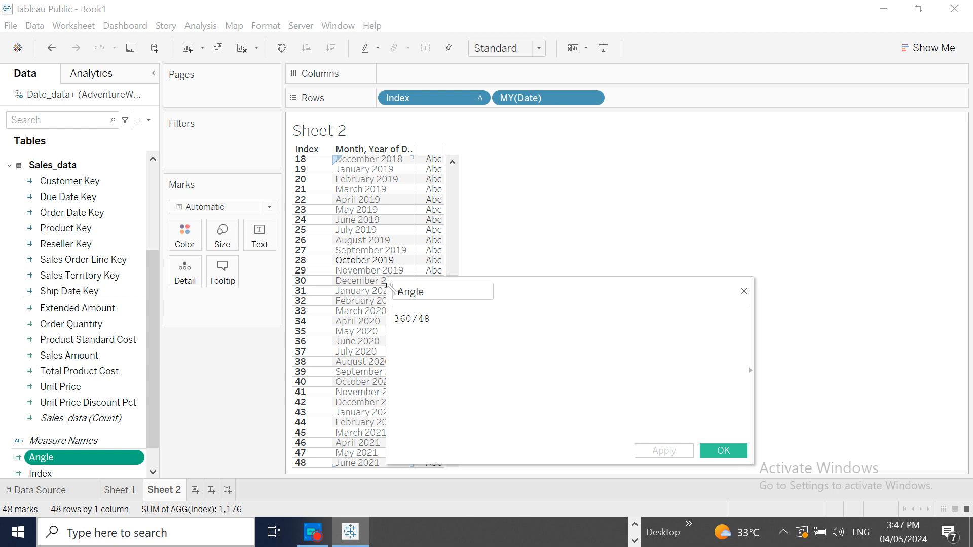
pyautogui.write('ind')
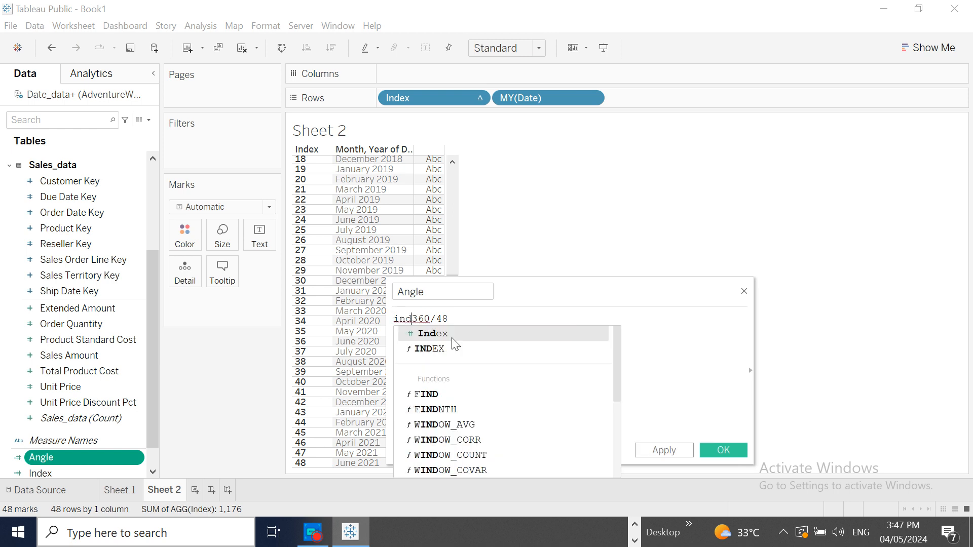
pyautogui.click(451, 333)
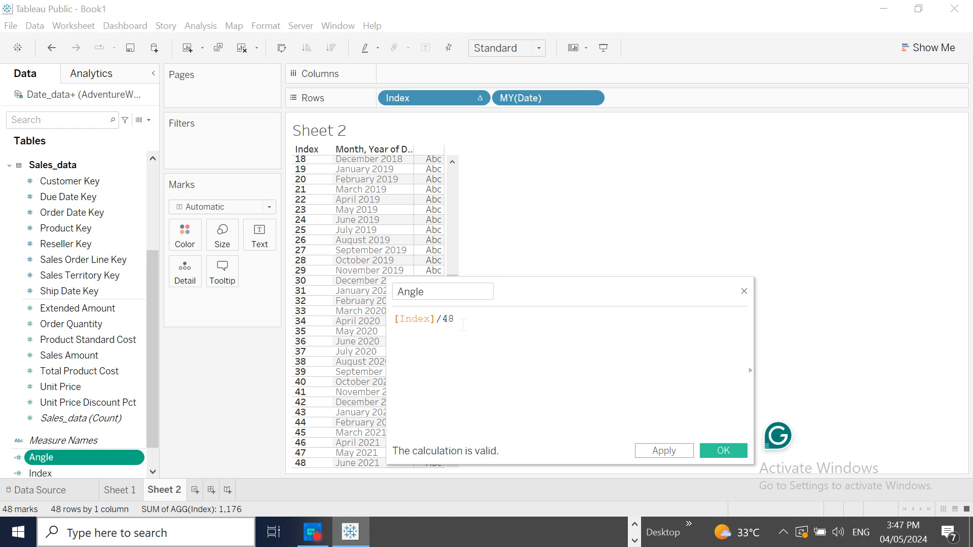
pyautogui.hotkey('ctrl', 'z')
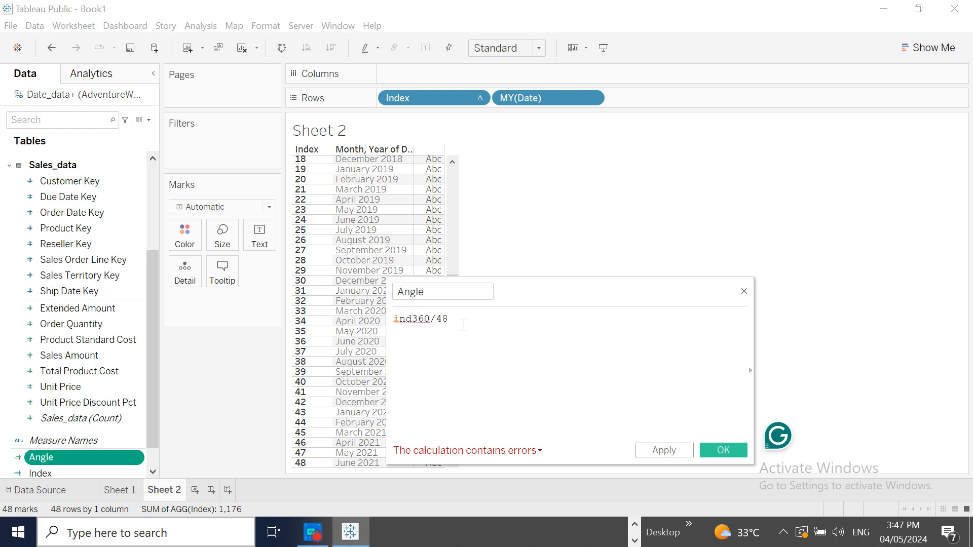
pyautogui.press('Left')
pyautogui.press('Left')
pyautogui.press('Left')
pyautogui.press('Left')
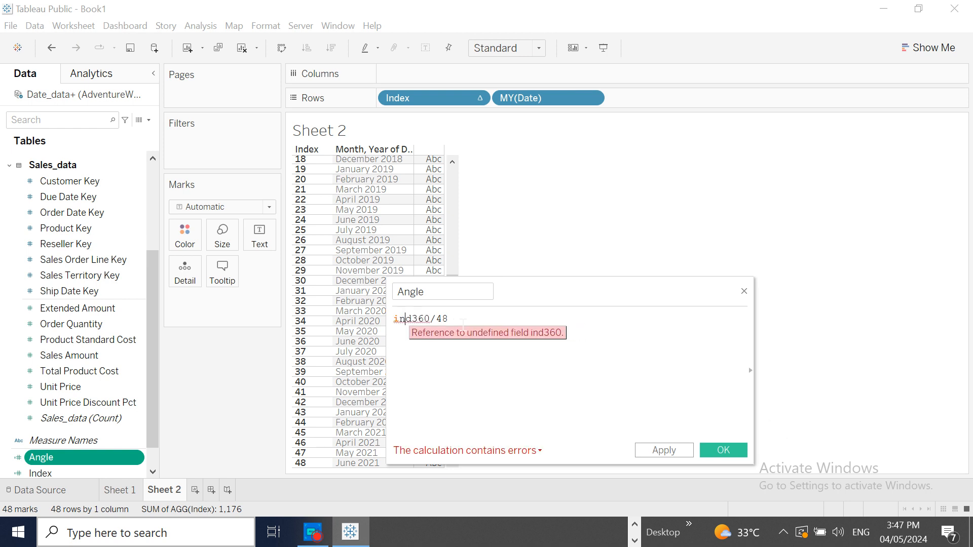
pyautogui.press('BackSpace')
pyautogui.press('Delete')
pyautogui.press('BackSpace')
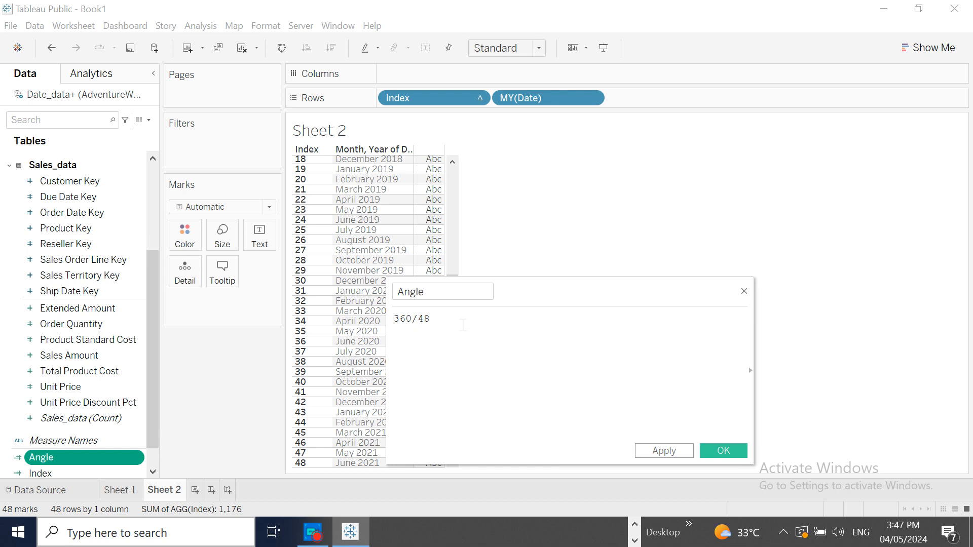
# - Change the Angle formula to (360/48)*[Index] and save the calculated field
pyautogui.write('(')
pyautogui.press('Right')
pyautogui.press('Right')
pyautogui.press('Right')
pyautogui.press('Right')
pyautogui.press('Right')
pyautogui.press('Right')
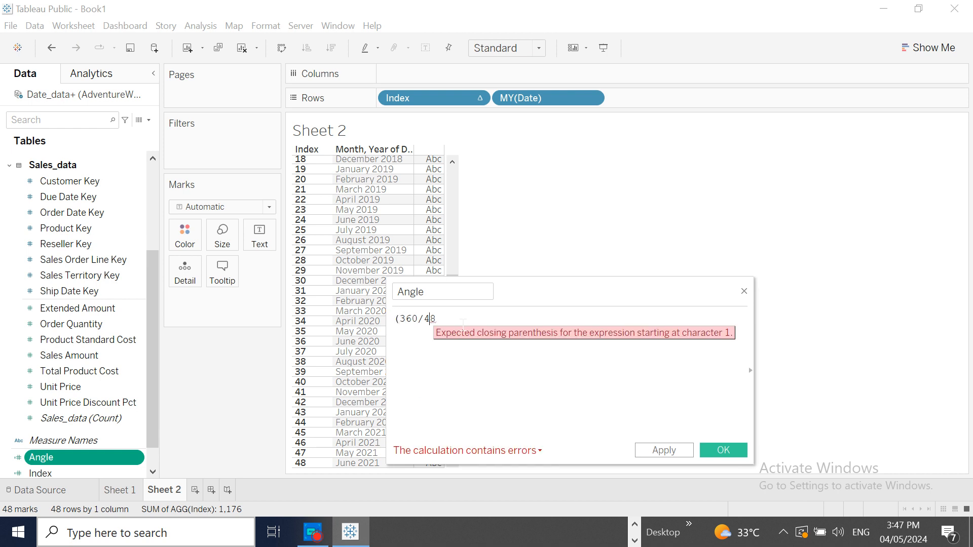
pyautogui.write(')')
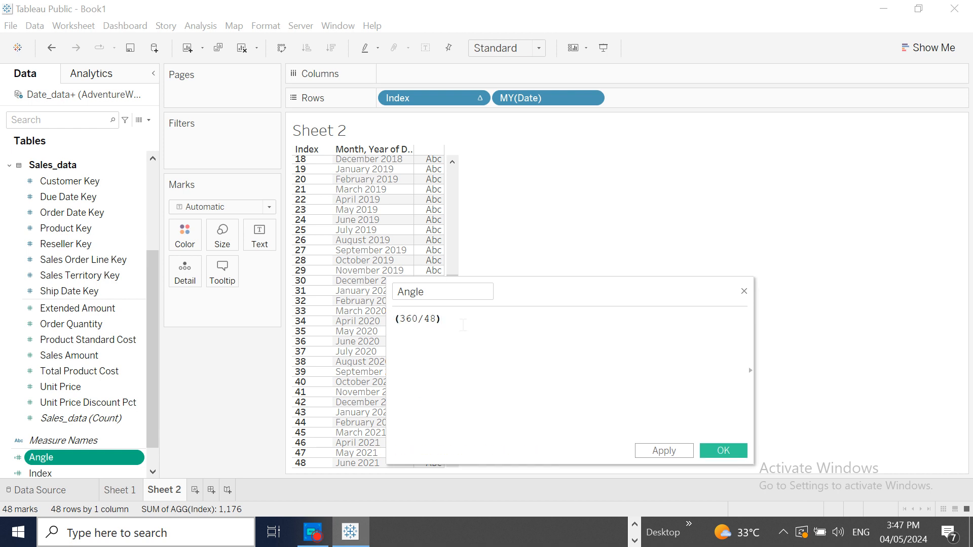
pyautogui.write('*')
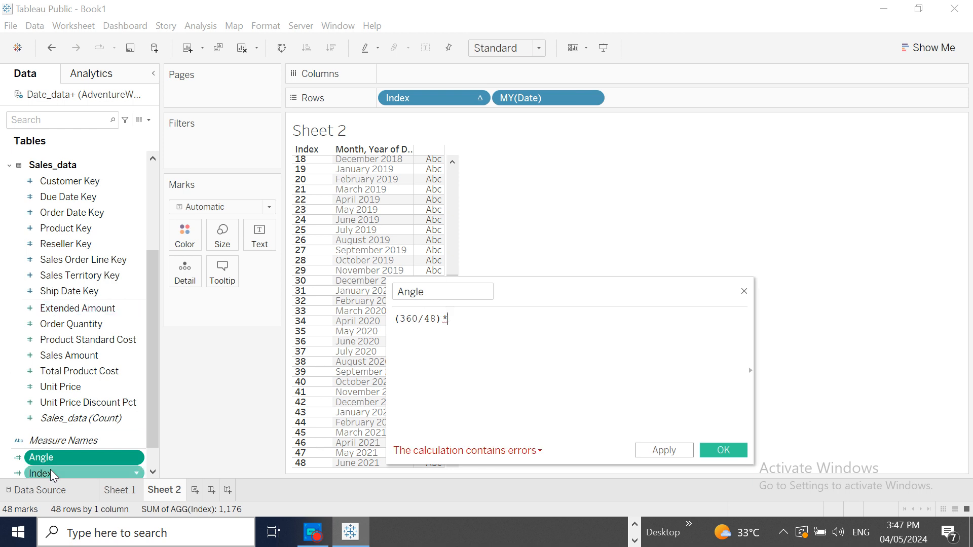
pyautogui.moveTo(41, 473); pyautogui.dragTo(468, 327)
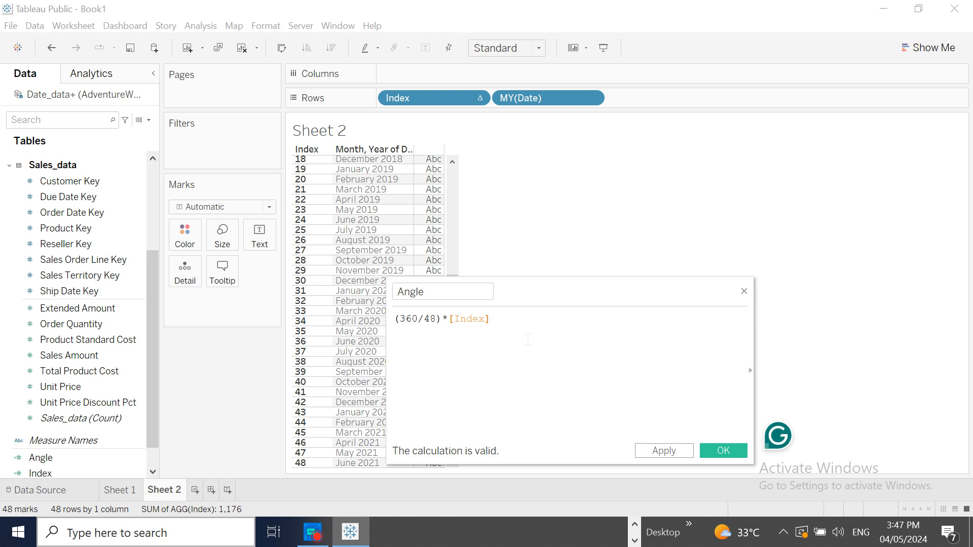
pyautogui.click(662, 450)
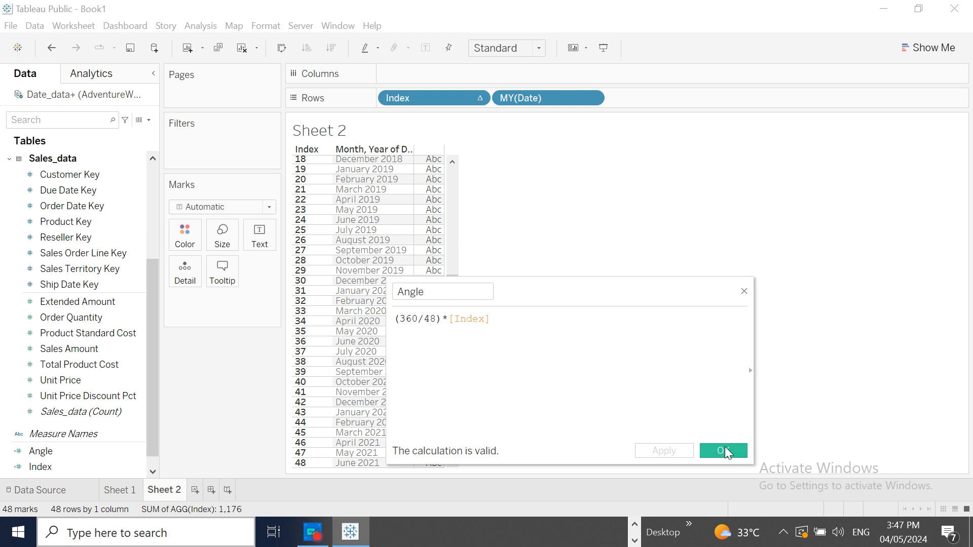
pyautogui.click(723, 450)
# - Add Angle to Rows as a discrete field and review its values from June 2021 back up to July 2017
pyautogui.click(53, 452)
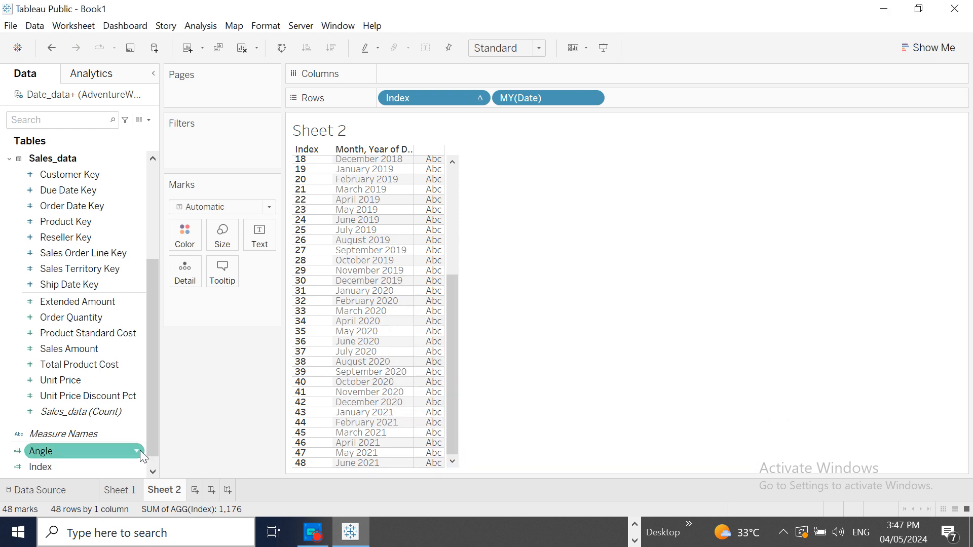
pyautogui.moveTo(93, 449); pyautogui.dragTo(669, 99)
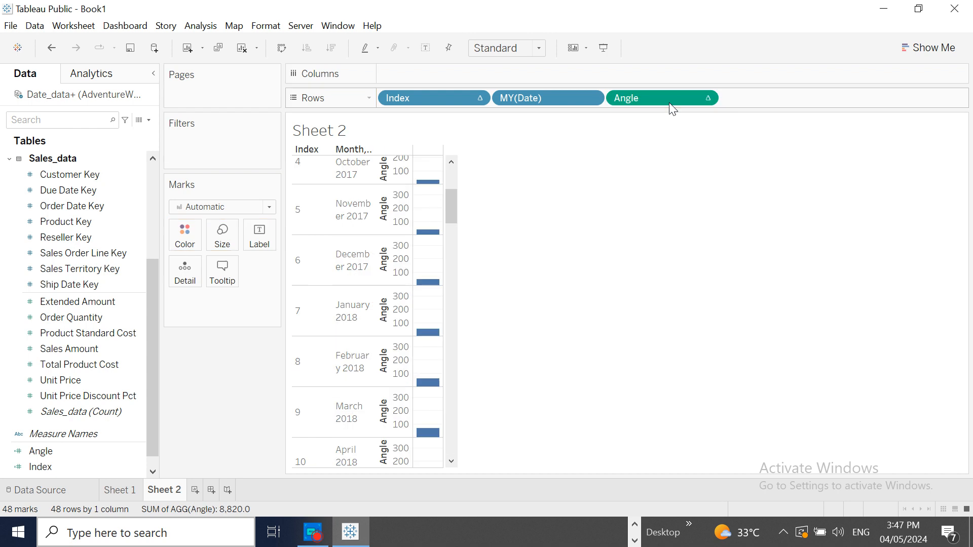
pyautogui.click(705, 98)
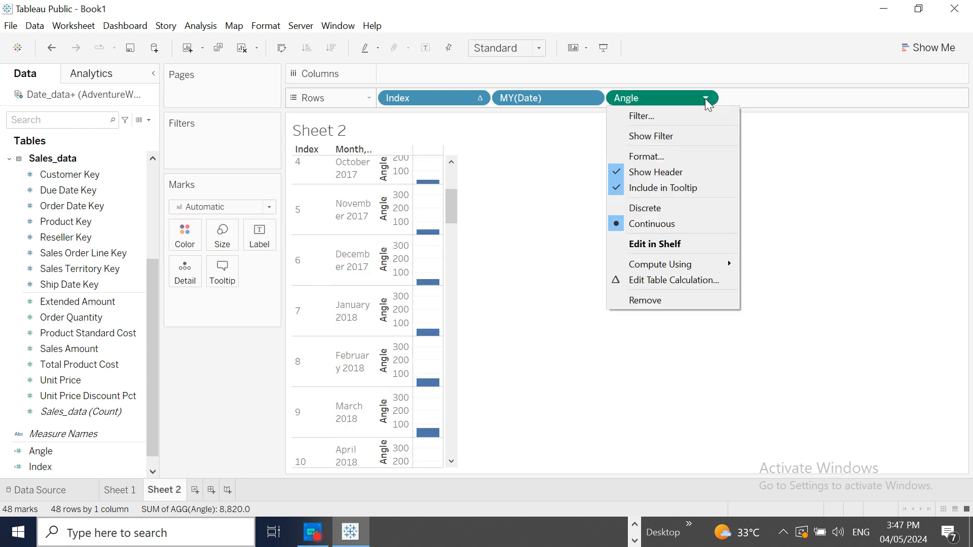
pyautogui.click(663, 208)
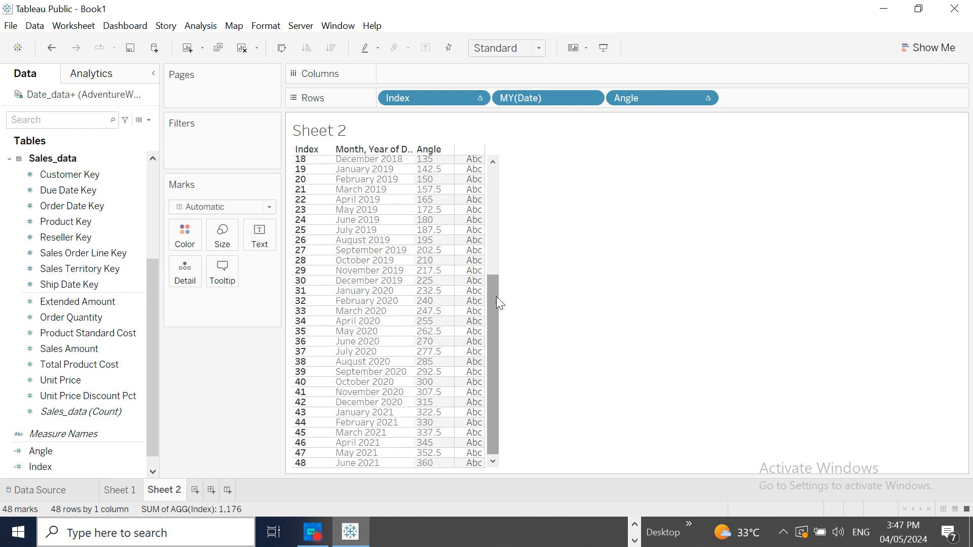
pyautogui.moveTo(497, 296); pyautogui.dragTo(488, 166)
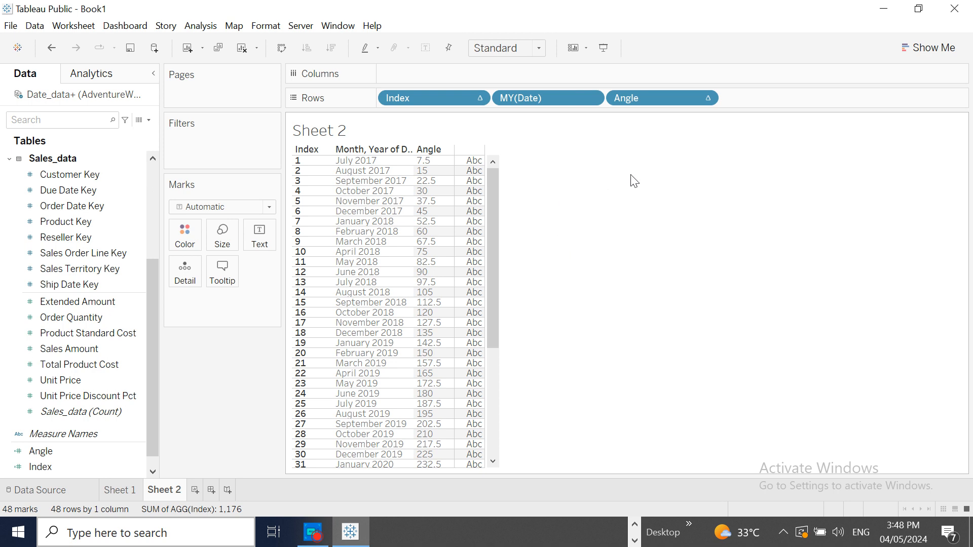
# - Convert the Angle calculation to radians with the formula RADIANS((360/48)*[Index]) and save it
pyautogui.click(136, 436)
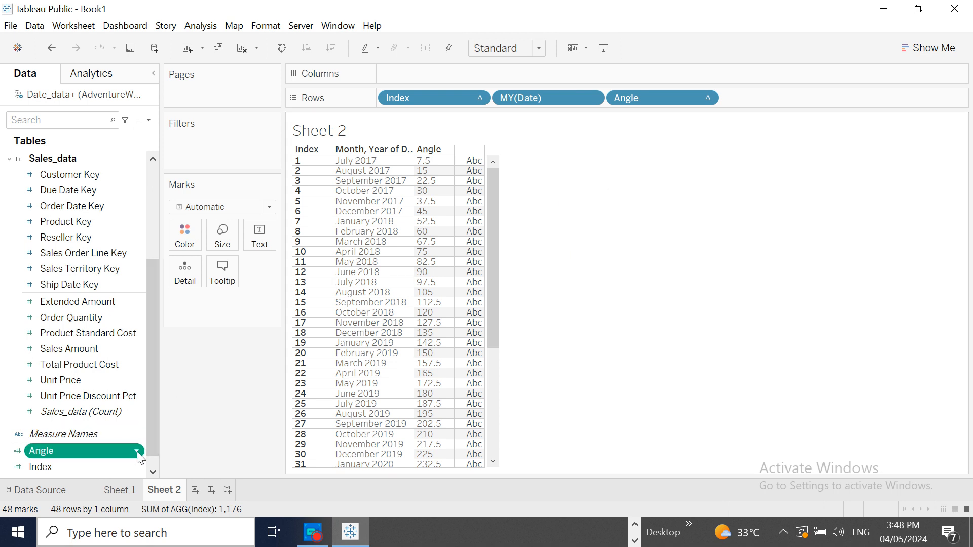
pyautogui.rightClick(136, 451)
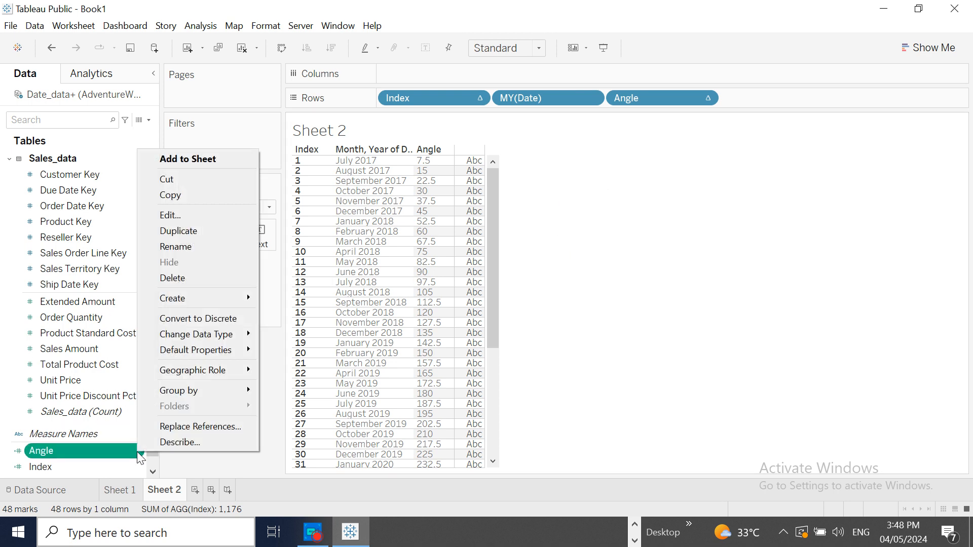
pyautogui.click(191, 214)
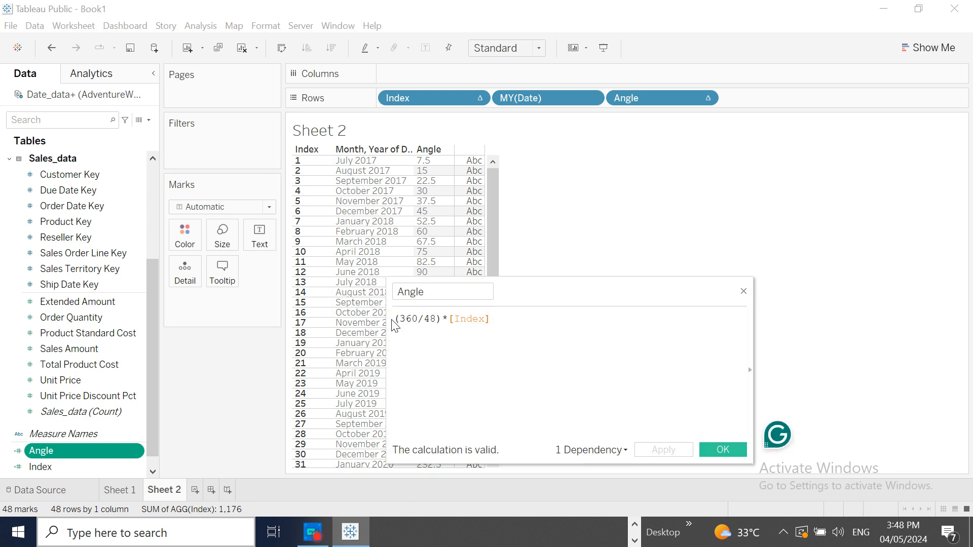
pyautogui.write('radi')
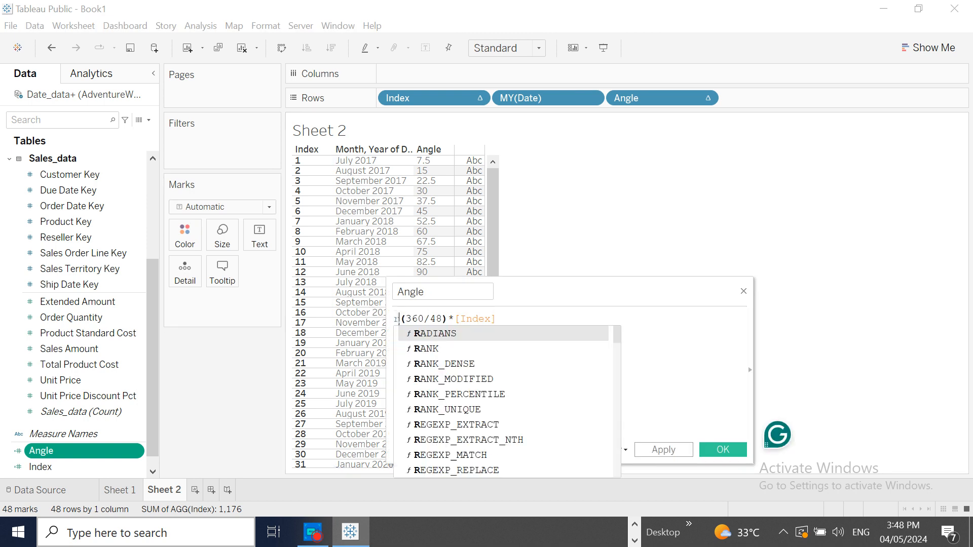
pyautogui.click(451, 332)
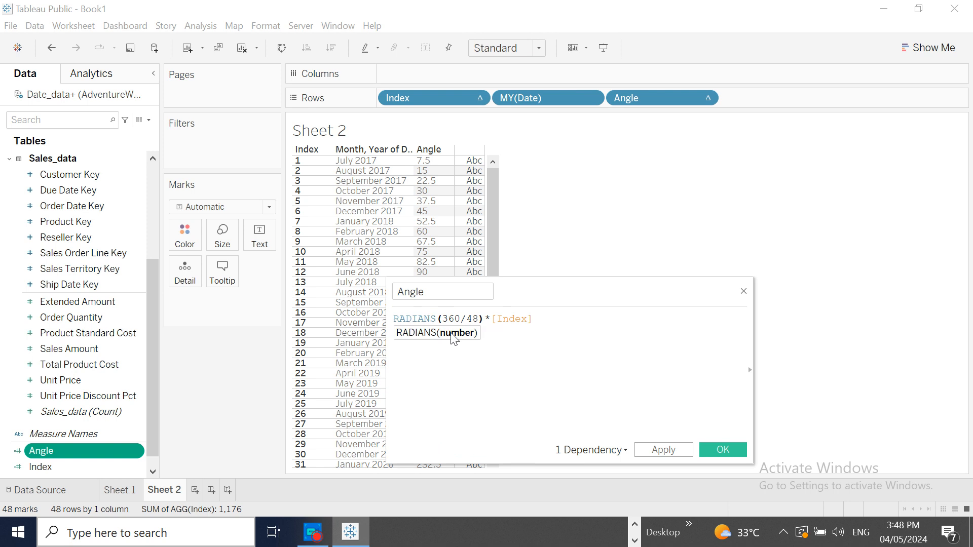
pyautogui.click(541, 324)
pyautogui.write(')')
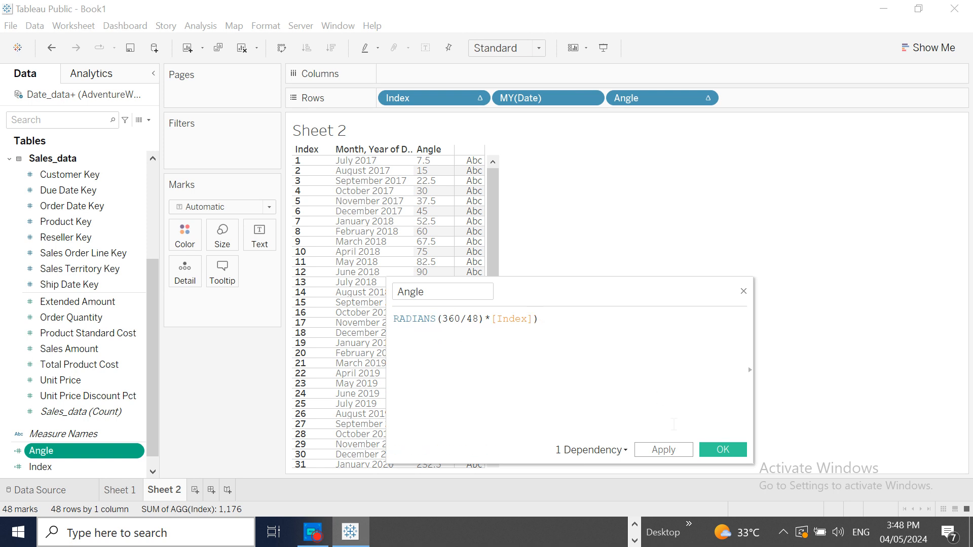
pyautogui.click(676, 449)
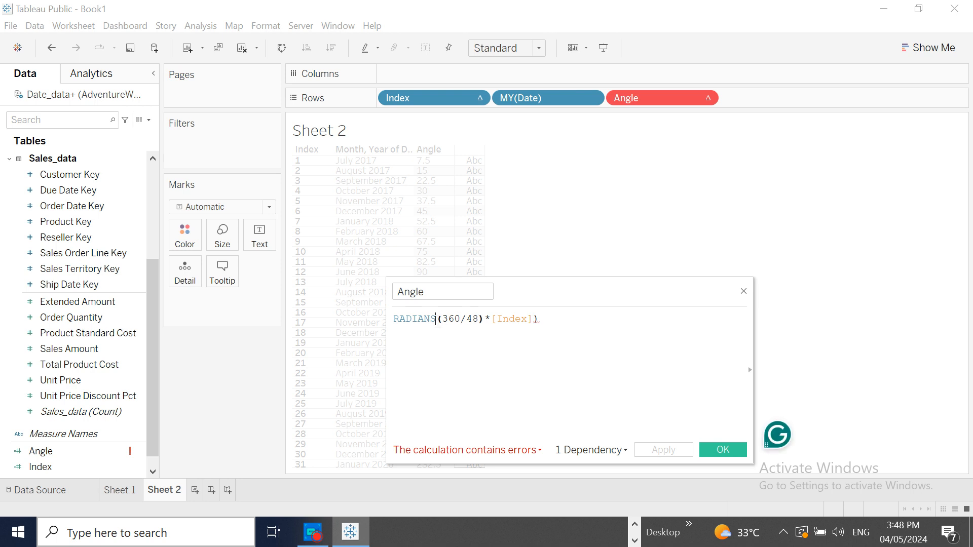
pyautogui.write('(')
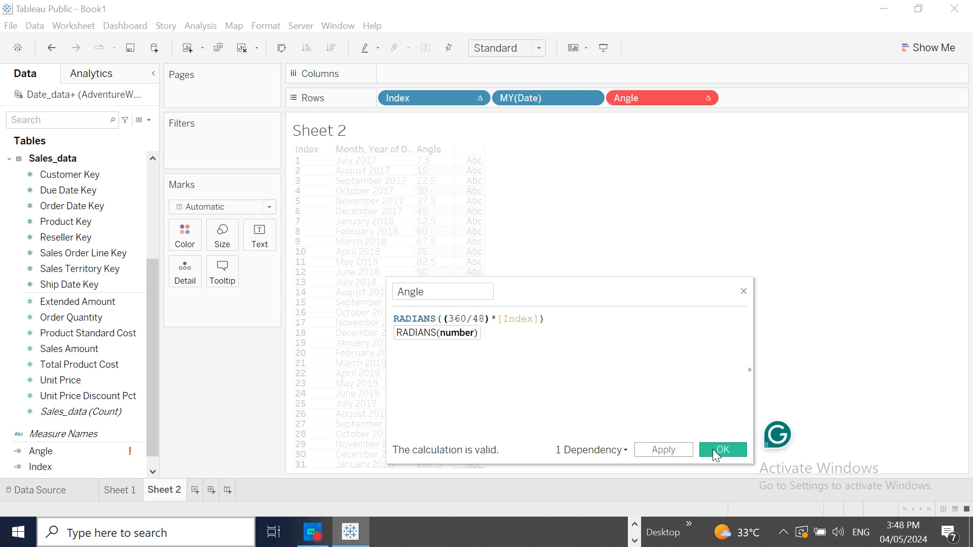
pyautogui.click(713, 449)
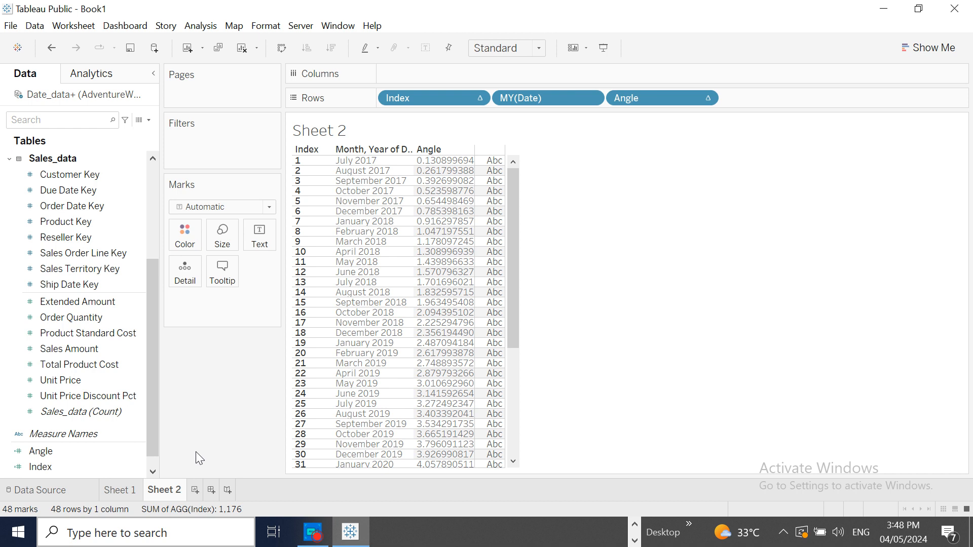
# - In the data source, convert Date_data to a union that contains the Date_data sheet twice
pyautogui.click(41, 490)
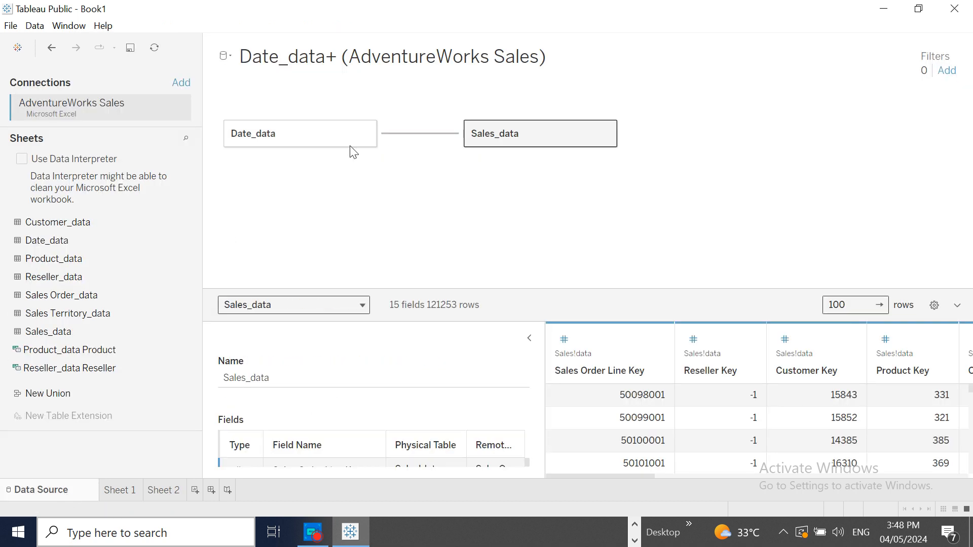
pyautogui.click(365, 132)
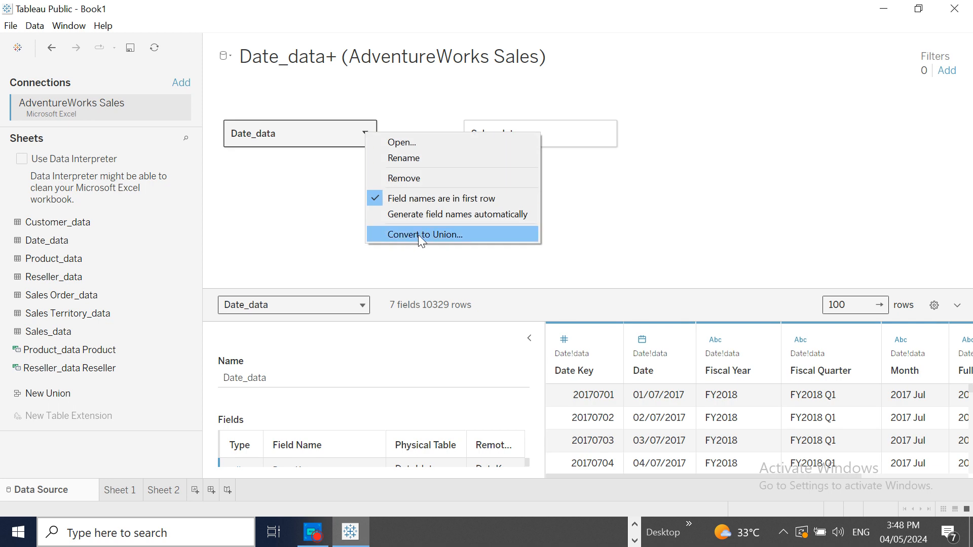
pyautogui.click(419, 236)
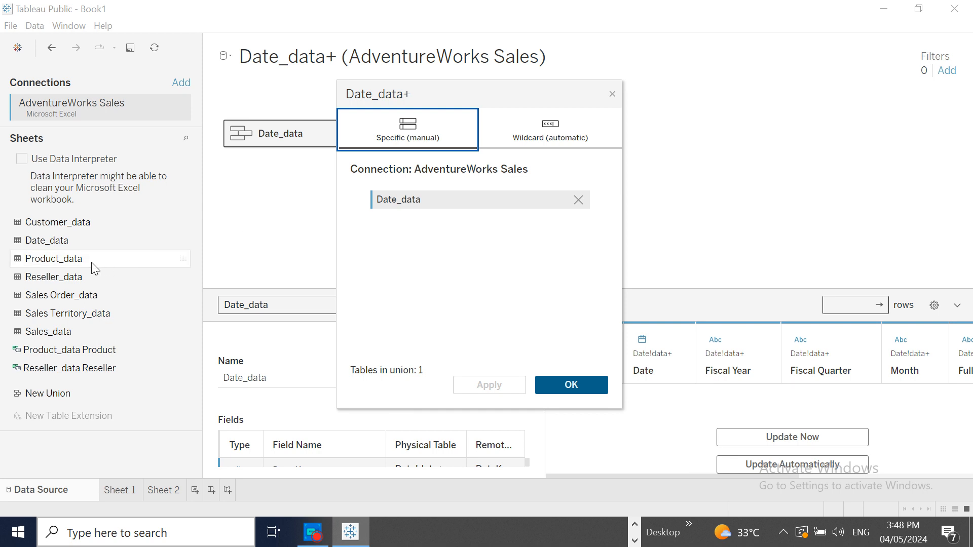
pyautogui.moveTo(60, 243); pyautogui.dragTo(395, 221)
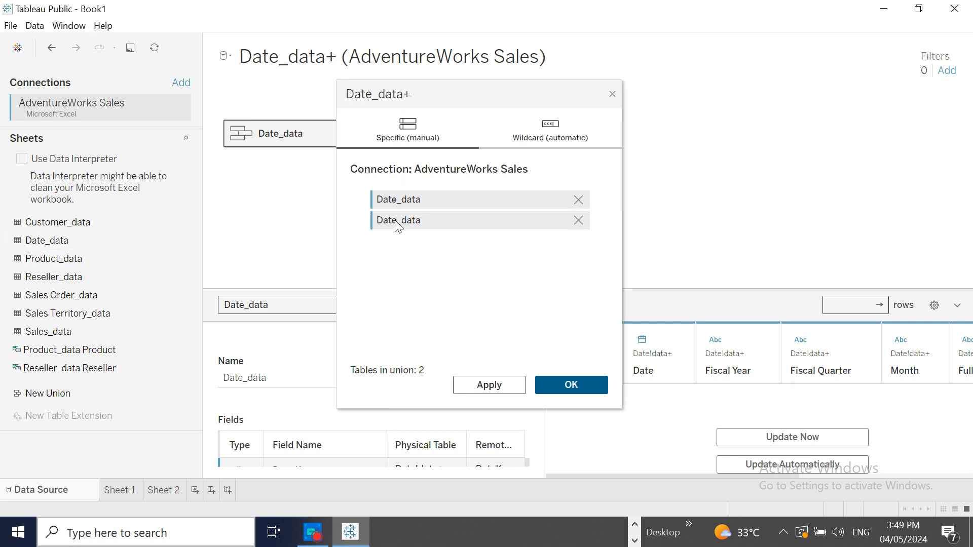
pyautogui.click(568, 392)
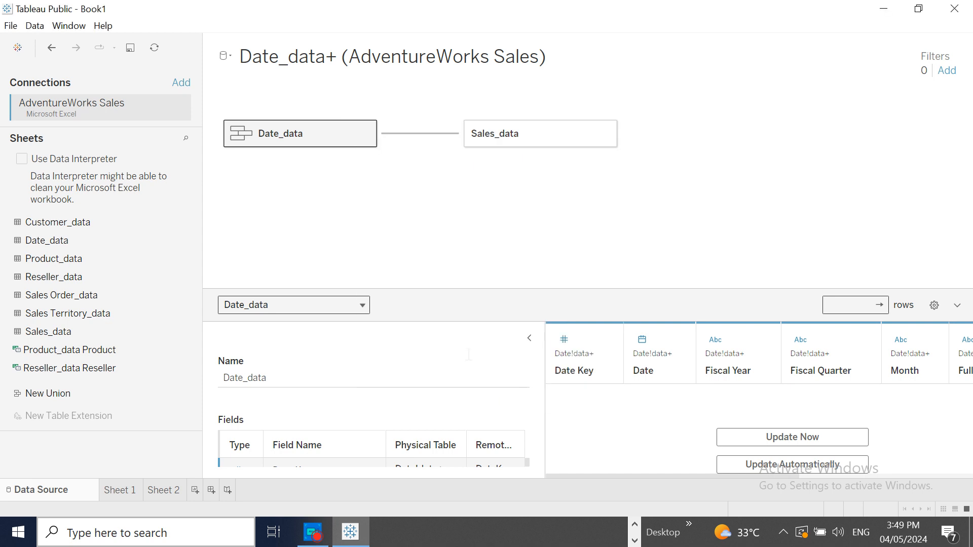
# - Set the data preview to update automatically and check the rows of Sales_data and the unioned Date_data table
pyautogui.moveTo(491, 143)
pyautogui.mouseDown()
pyautogui.moveTo(485, 230)
pyautogui.moveTo(478, 145)
pyautogui.mouseUp()
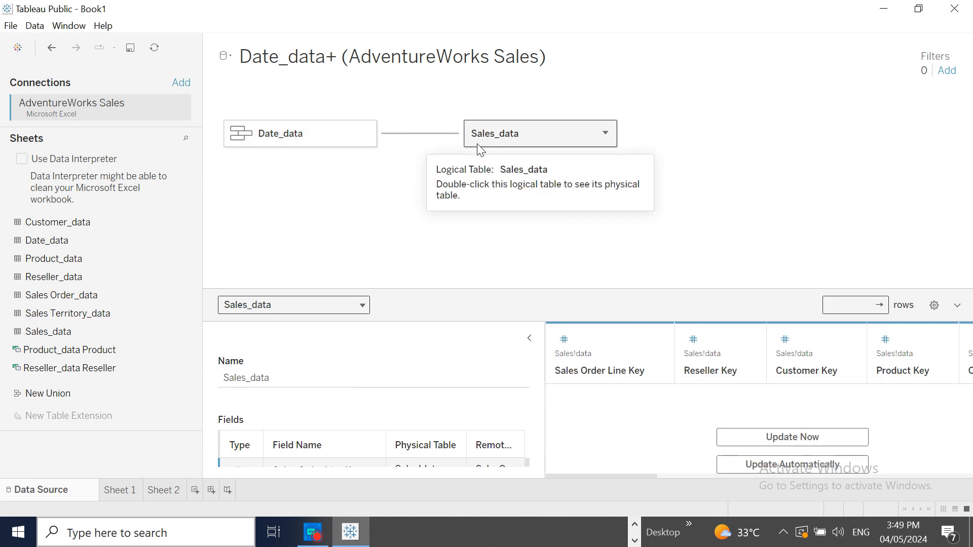
pyautogui.click(779, 464)
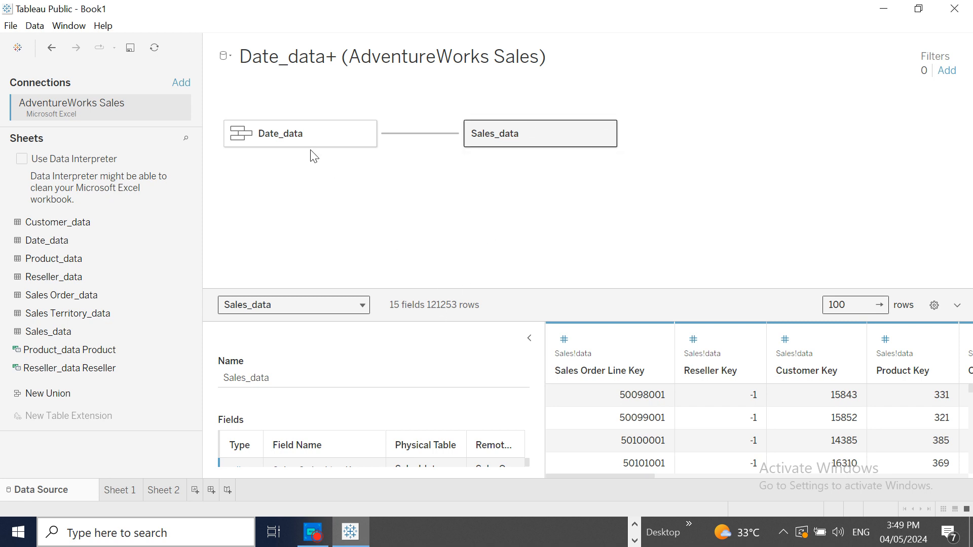
pyautogui.click(299, 132)
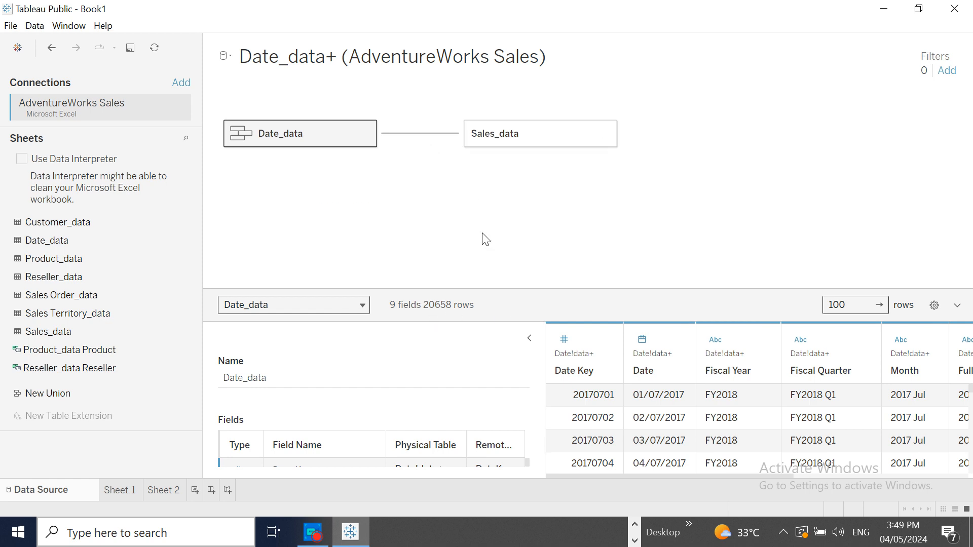
# - Convert Sales_data to a union that contains the Sales_data sheet twice
pyautogui.click(522, 135)
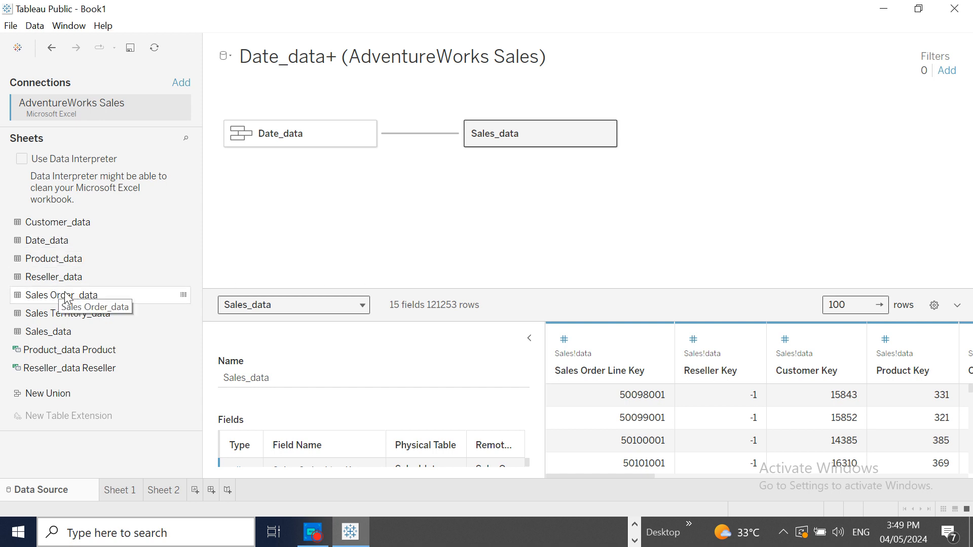
pyautogui.moveTo(71, 338); pyautogui.dragTo(478, 157)
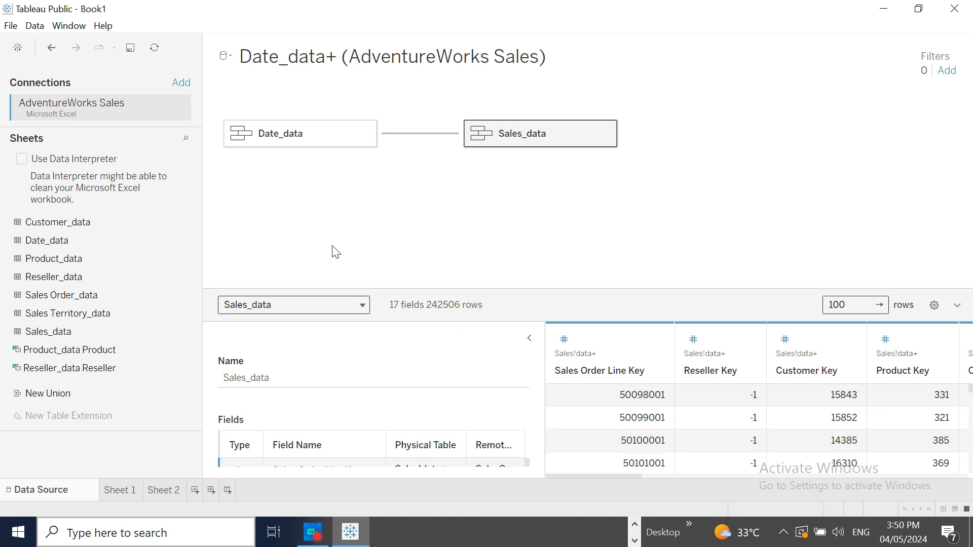
# - On Sheet 2, create a new calculated field named Path Order
pyautogui.click(162, 490)
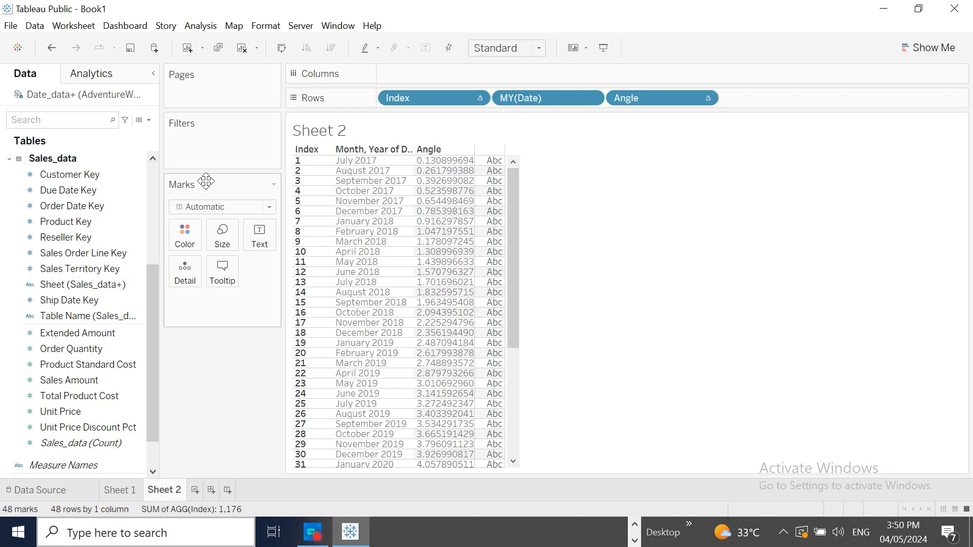
pyautogui.click(148, 120)
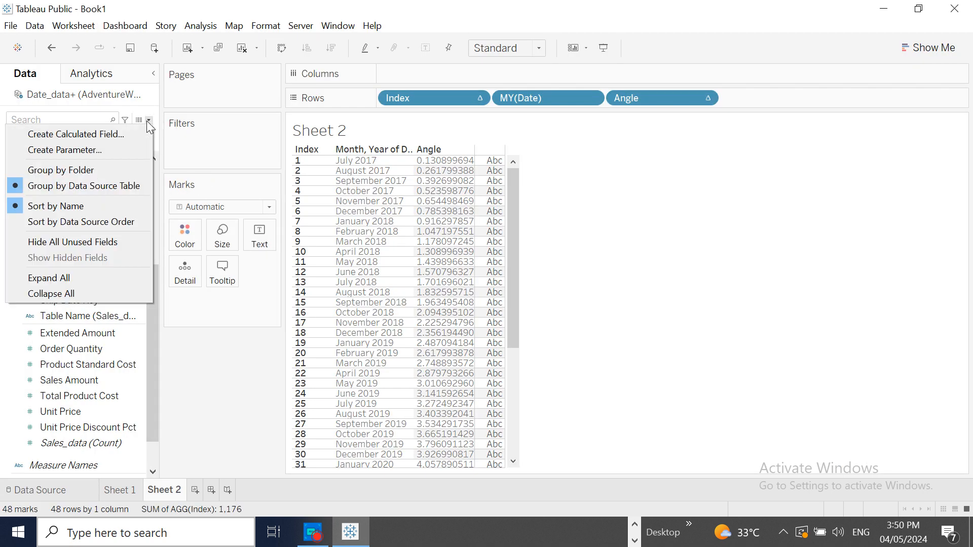
pyautogui.click(128, 133)
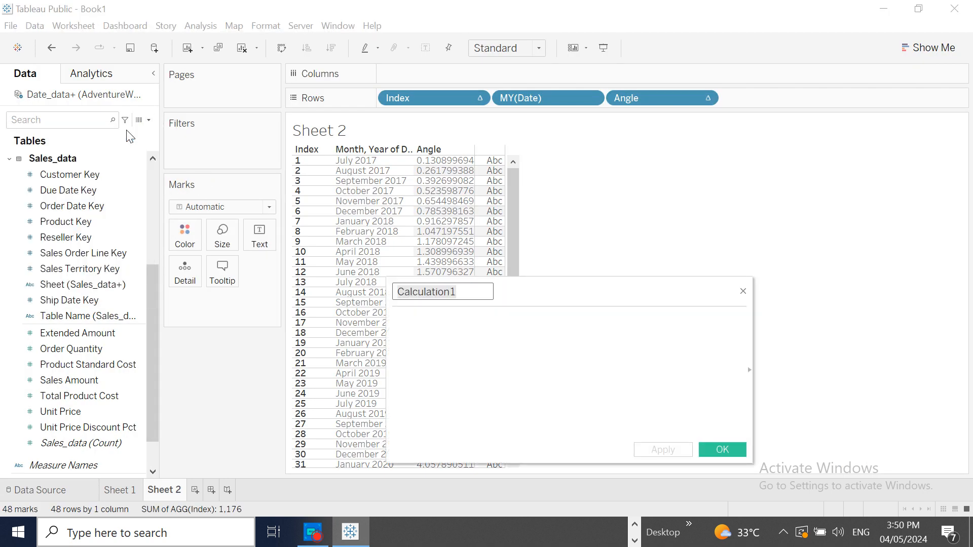
pyautogui.write('Path')
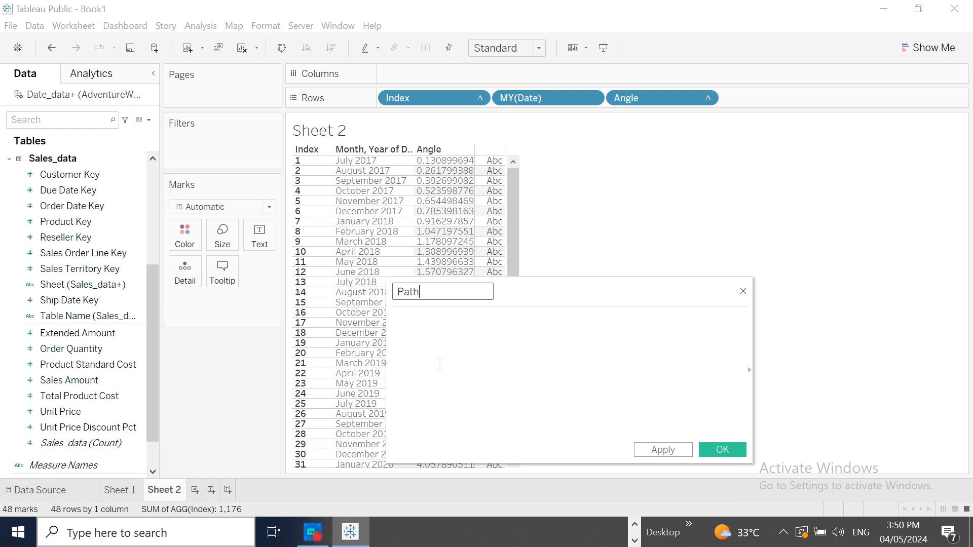
pyautogui.write(' Order')
# - Begin the Path Order formula with a CASE statement on the [Table Name] field of Date_data
pyautogui.click(416, 317)
pyautogui.write('cas')
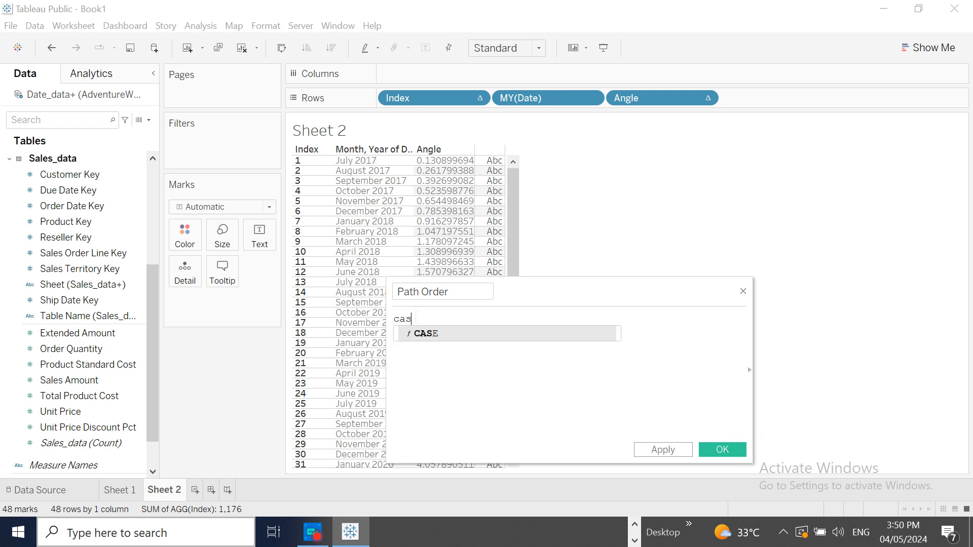
pyautogui.click(431, 333)
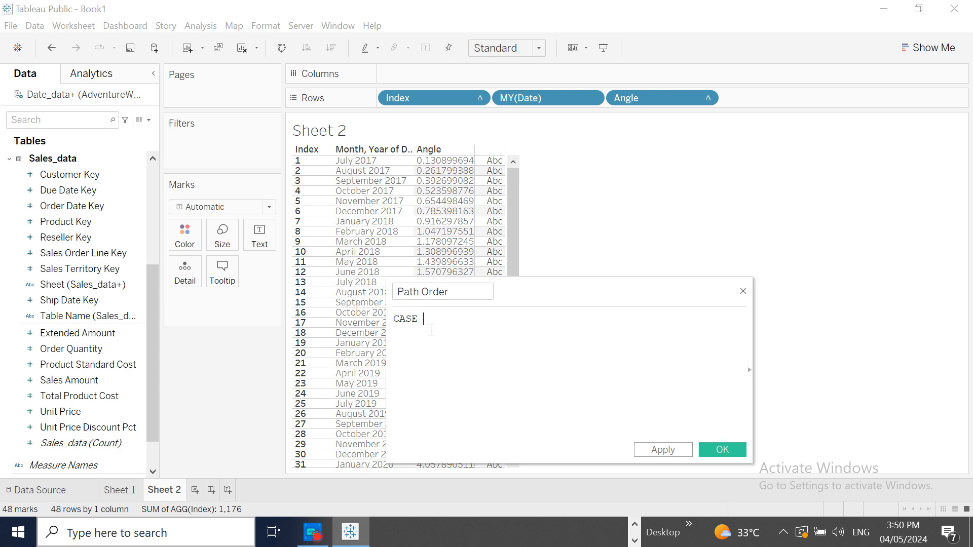
pyautogui.write('ta')
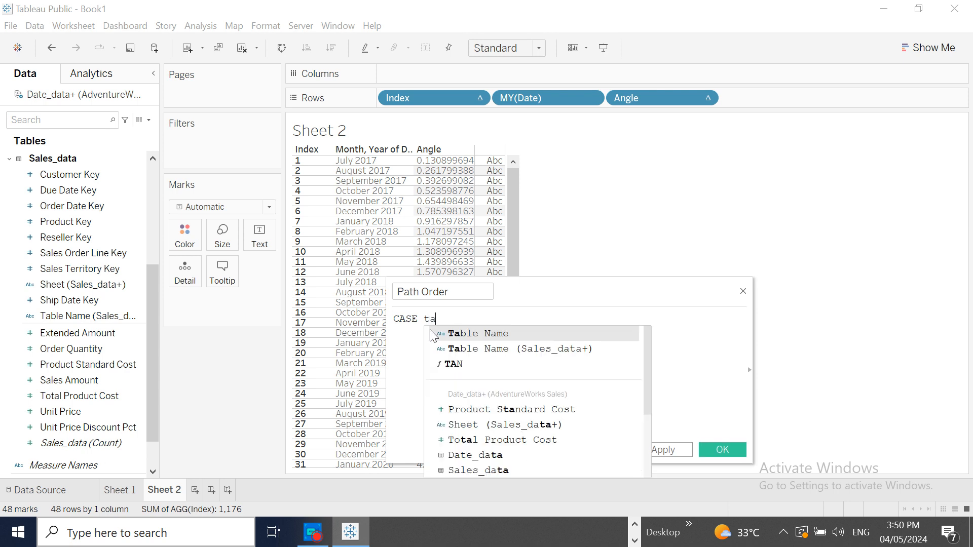
pyautogui.click(472, 334)
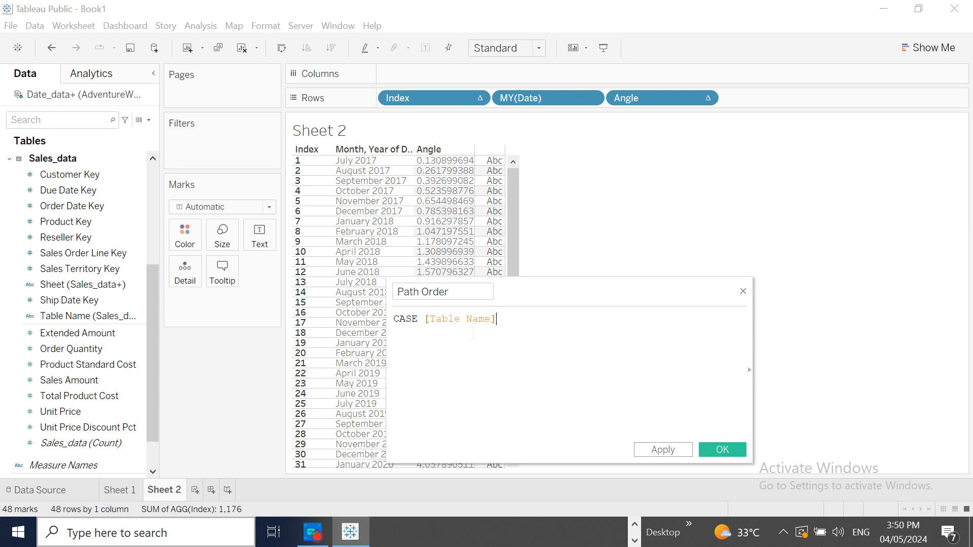
# - Add a WHEN condition to the CASE formula that matches the text "Date_data"
pyautogui.press('Return')
pyautogui.write('whe')
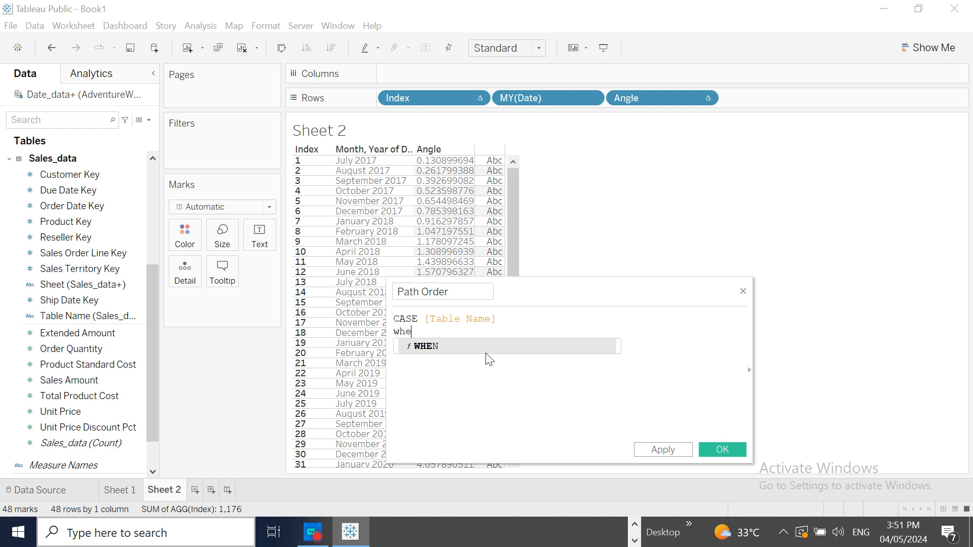
pyautogui.click(488, 342)
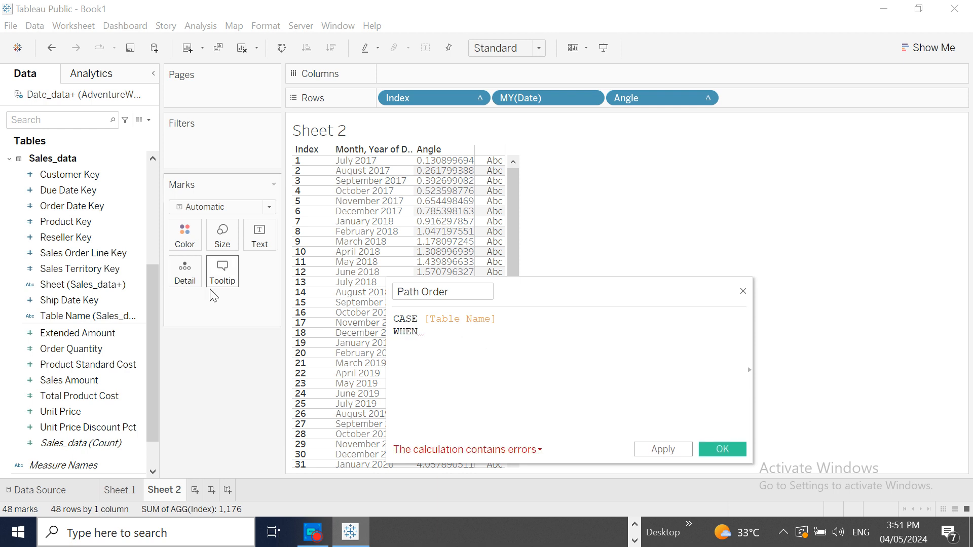
pyautogui.moveTo(151, 306); pyautogui.dragTo(147, 187)
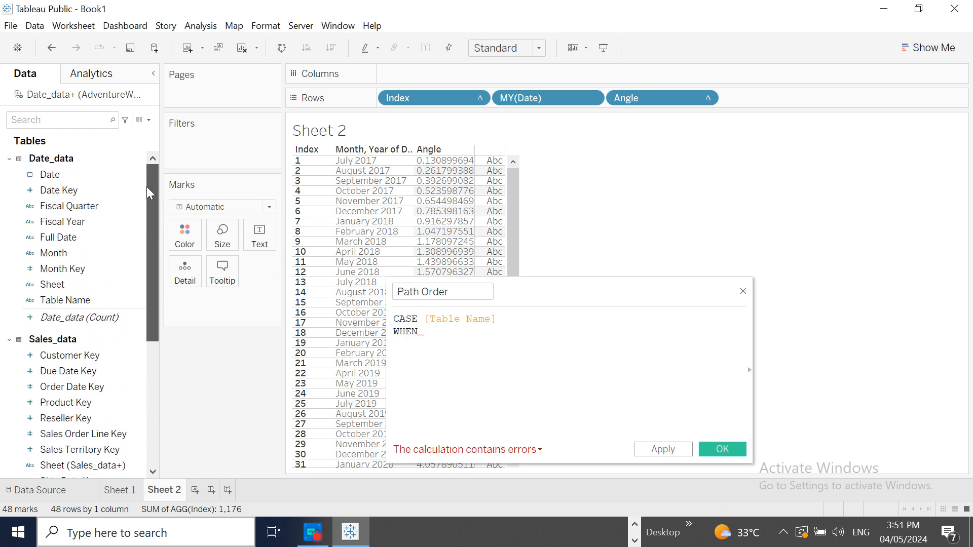
pyautogui.click(45, 176)
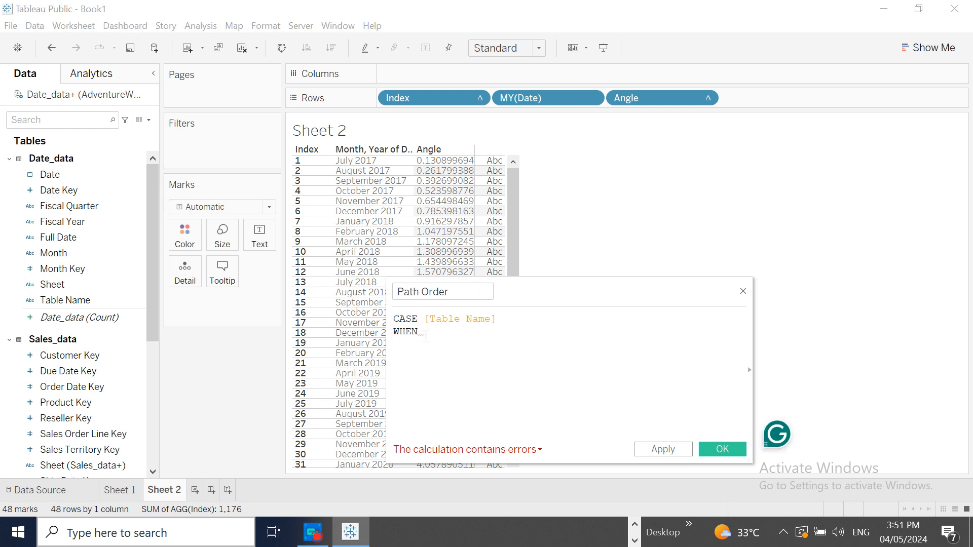
pyautogui.write('Date')
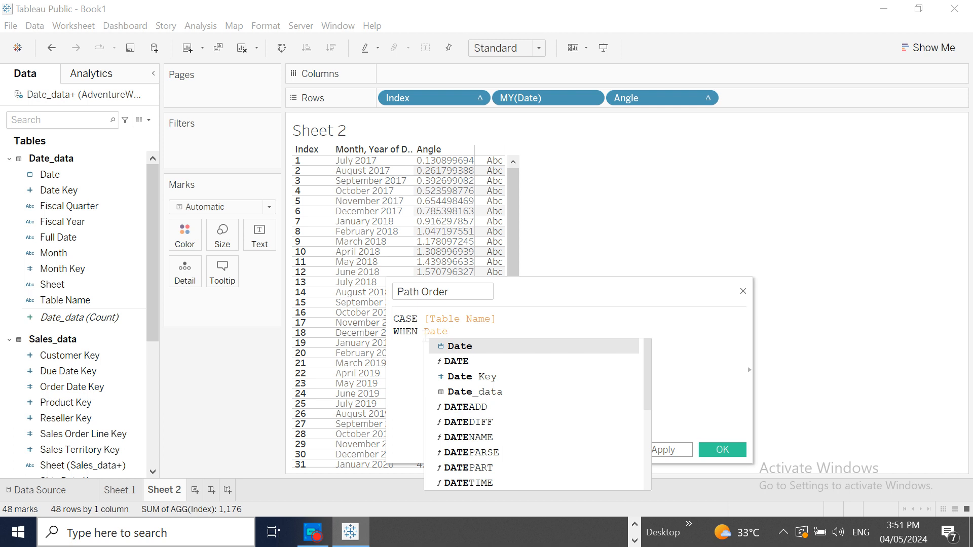
pyautogui.write('_dat')
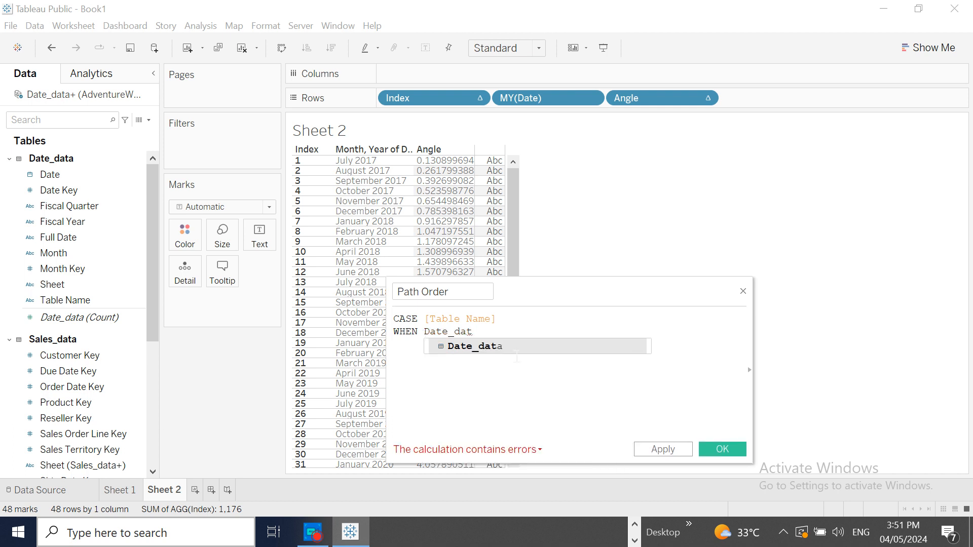
pyautogui.write('a')
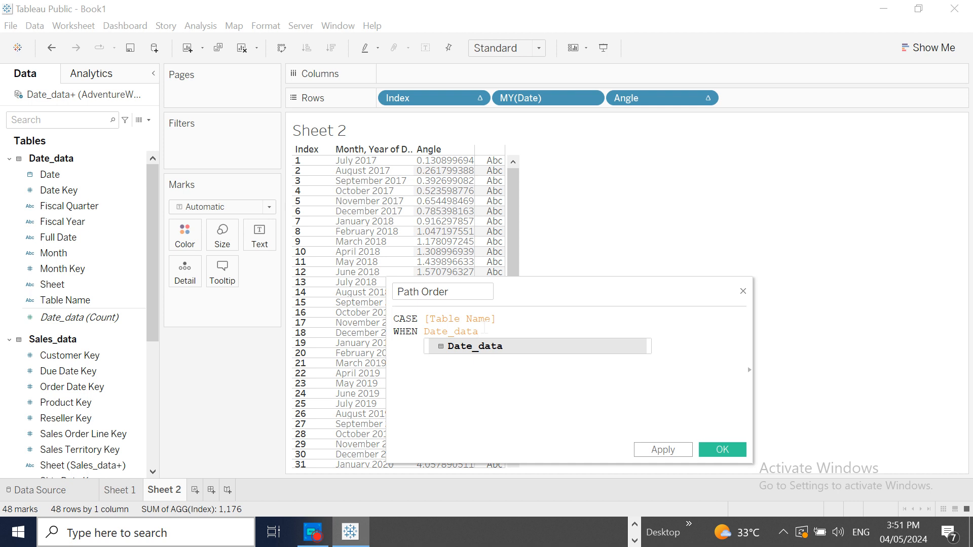
pyautogui.write('"')
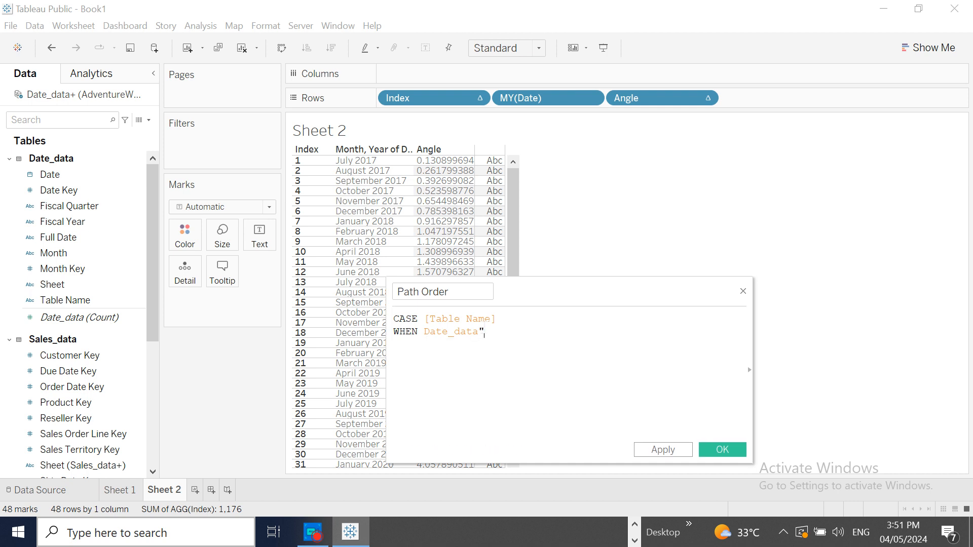
pyautogui.click(424, 332)
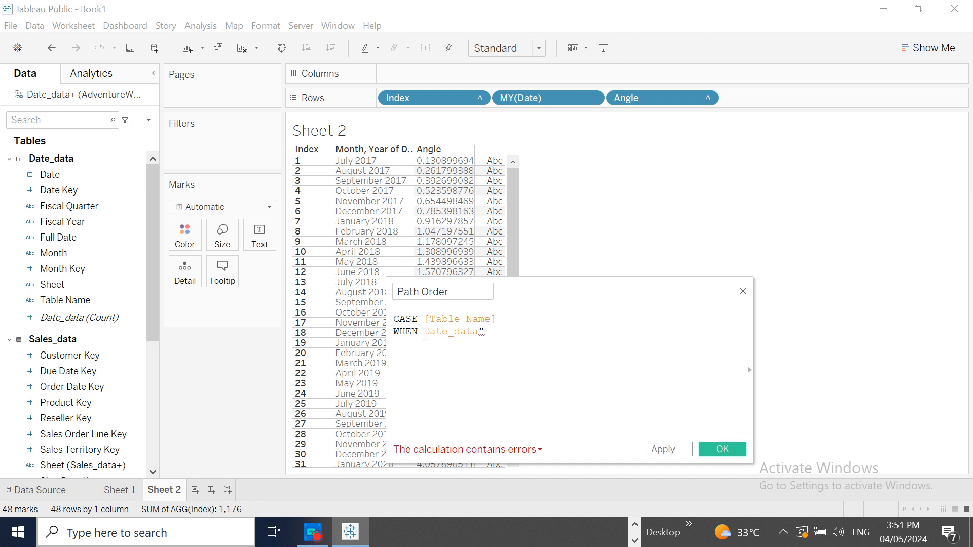
pyautogui.write('"')
# - Complete the "Date_data" condition with THEN 0
pyautogui.click(515, 341)
pyautogui.write('then')
pyautogui.press('BackSpace')
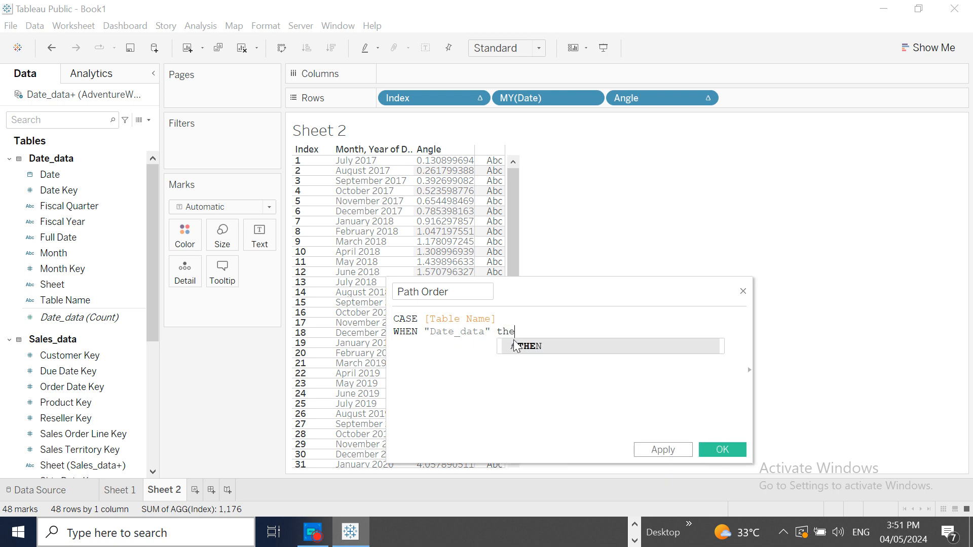
pyautogui.doubleClick(527, 347)
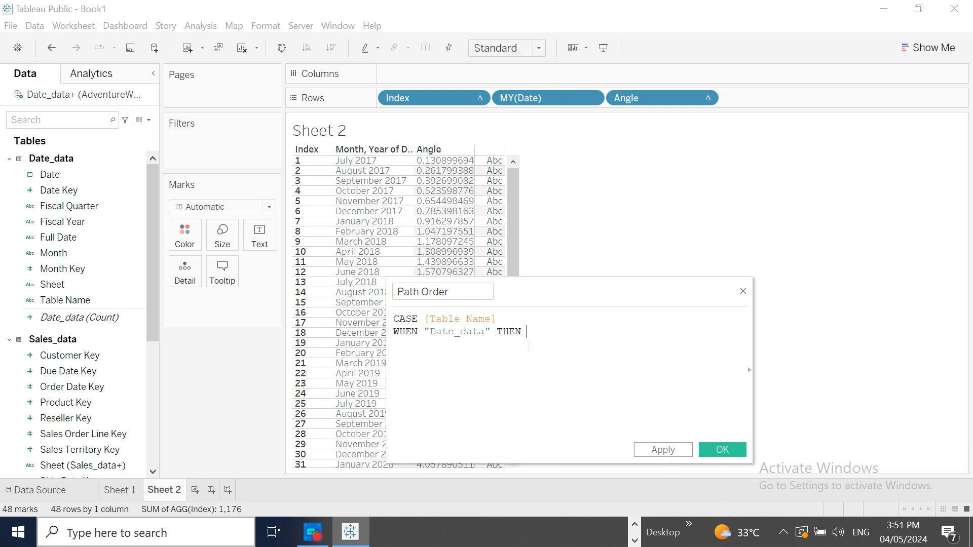
pyautogui.write('0')
# - Add a second condition line to the formula: WHEN "Sales_data" THEN 0
pyautogui.press('Return')
pyautogui.write('wh')
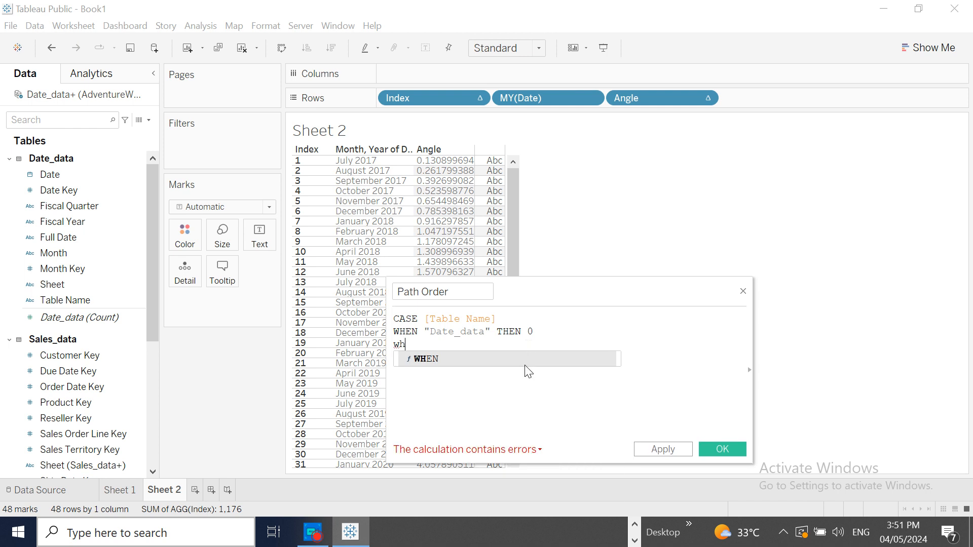
pyautogui.doubleClick(527, 359)
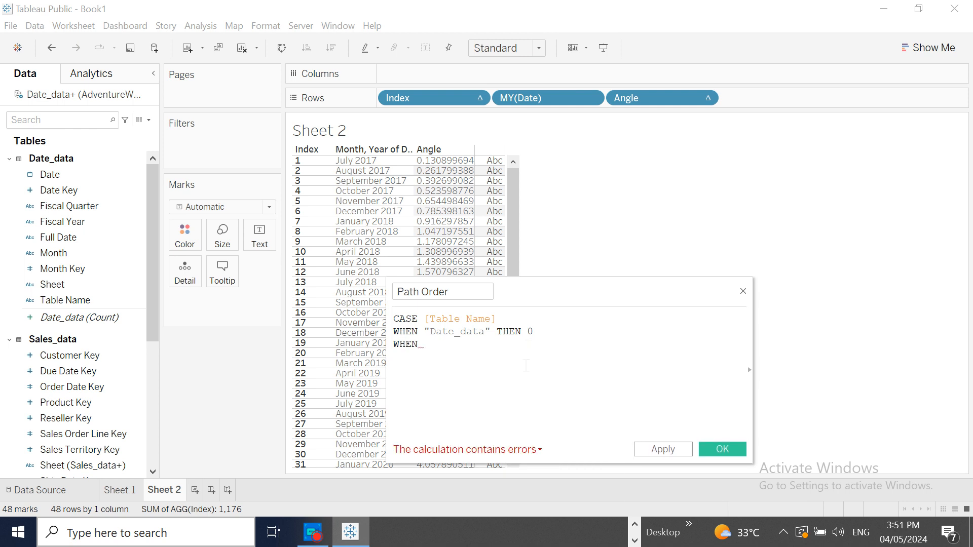
pyautogui.write('""')
pyautogui.write('Sales')
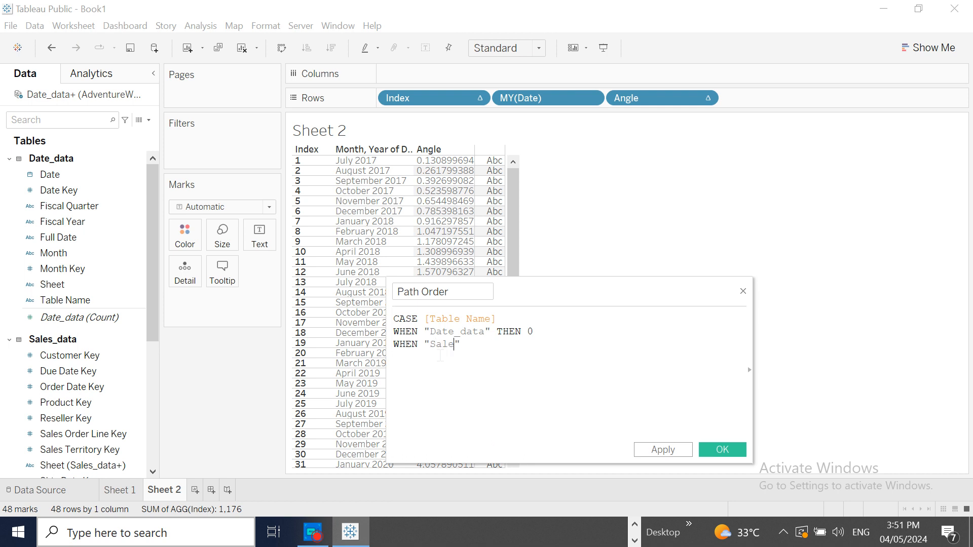
pyautogui.write('_data')
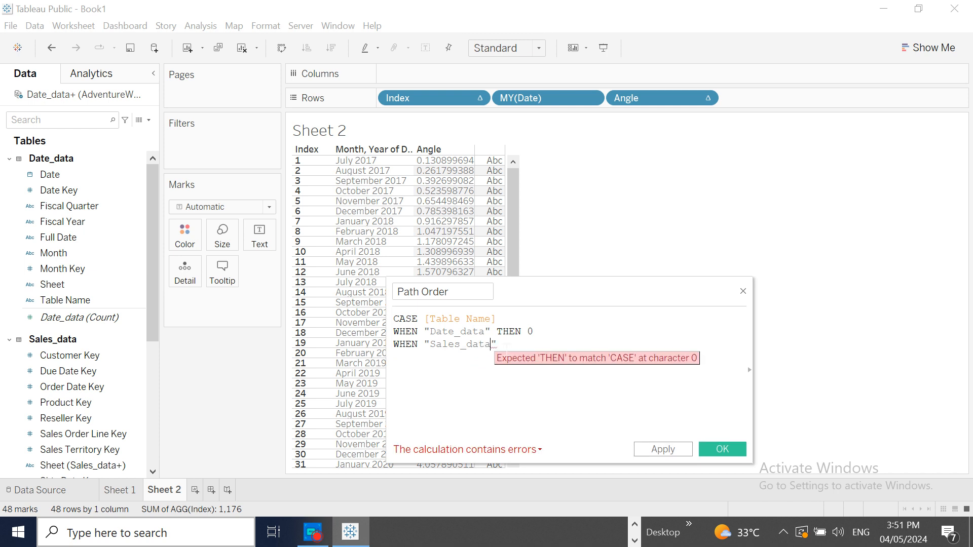
pyautogui.press('End')
pyautogui.write('T')
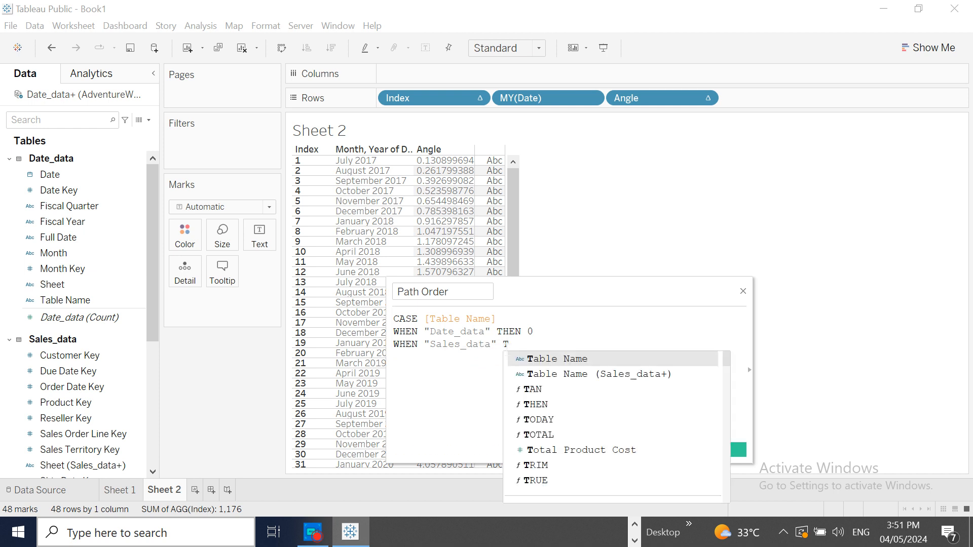
pyautogui.write('H')
pyautogui.click(567, 358)
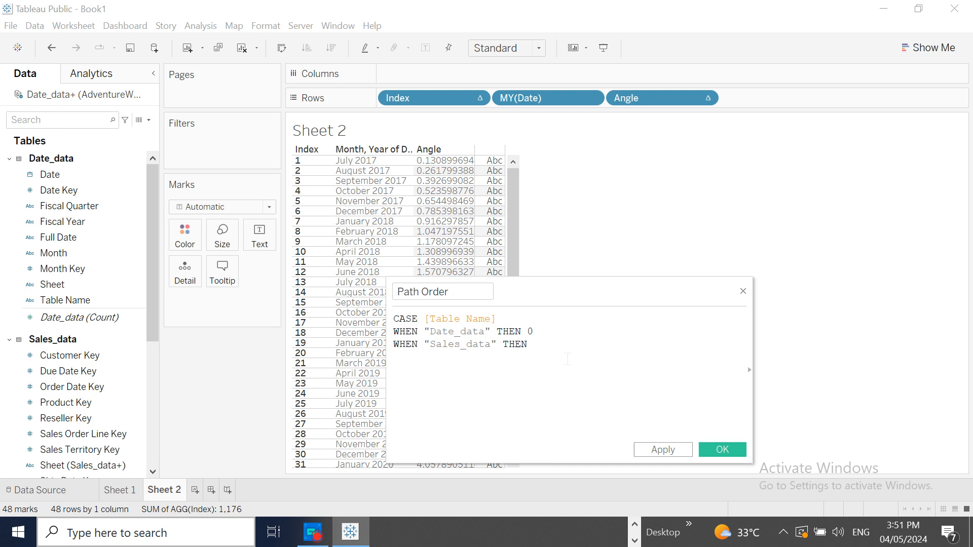
pyautogui.write('0')
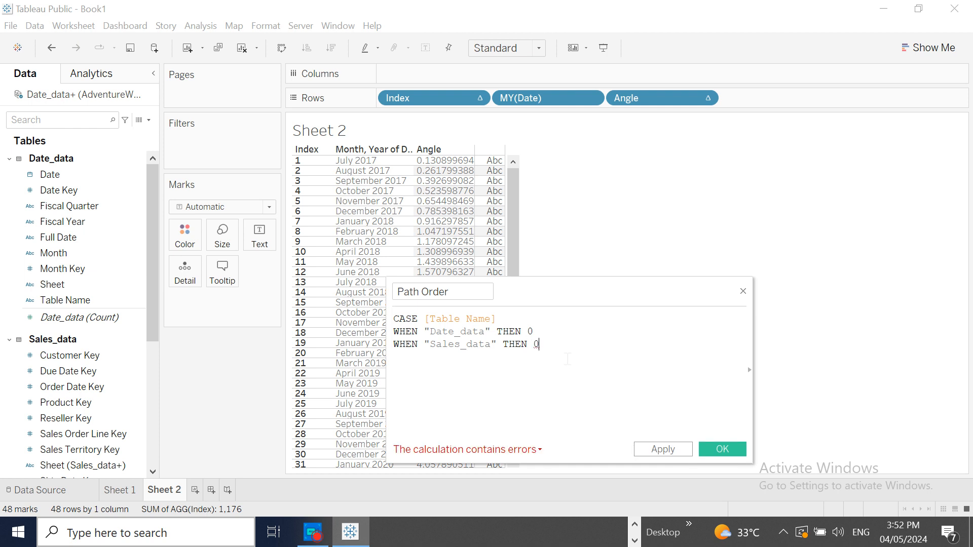
# - Finish the Path Order formula with ELSE 1 and END, apply it and save the calculation
pyautogui.press('Return')
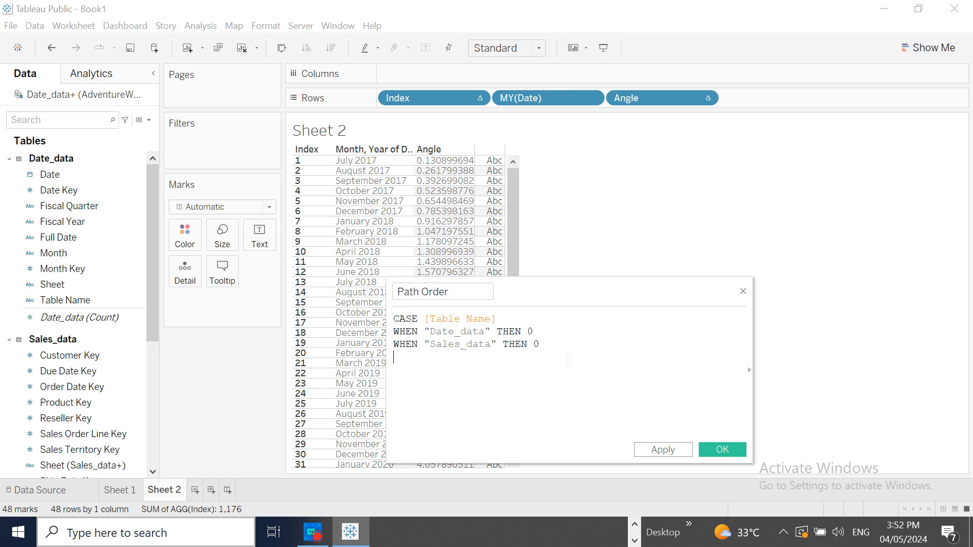
pyautogui.write('EL')
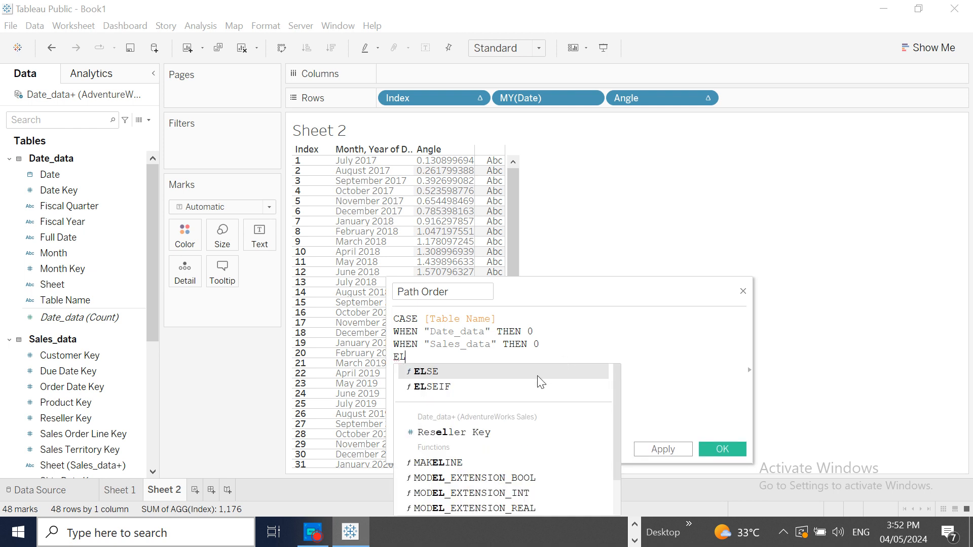
pyautogui.click(539, 376)
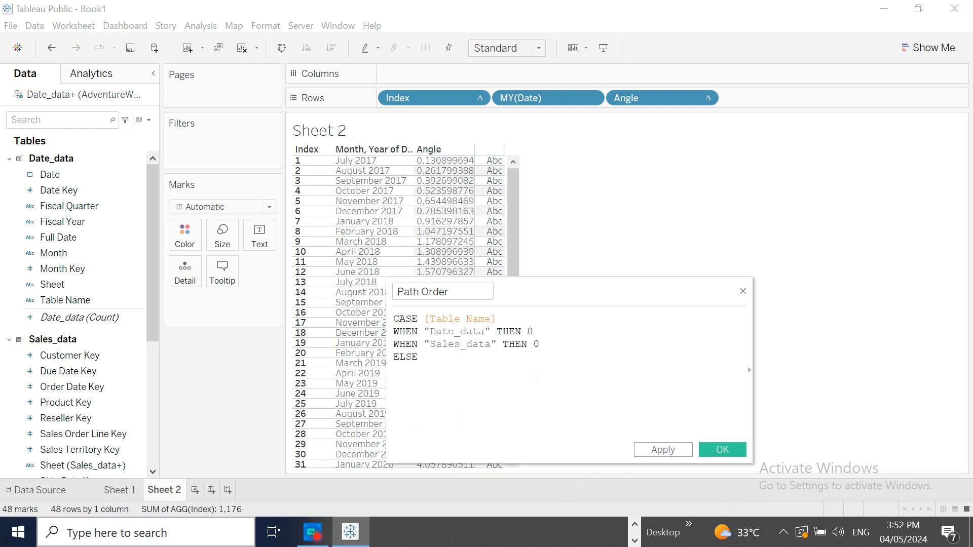
pyautogui.write('1')
pyautogui.press('Return')
pyautogui.write('EN')
pyautogui.click(531, 381)
pyautogui.click(659, 449)
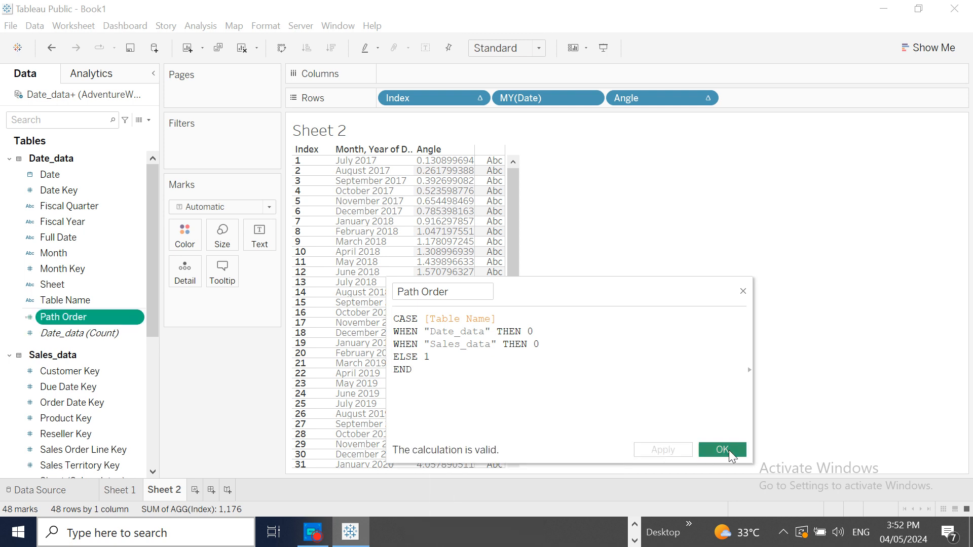
pyautogui.click(722, 449)
# - Convert Path Order to a dimension and add it to Rows after Angle
pyautogui.rightClick(135, 321)
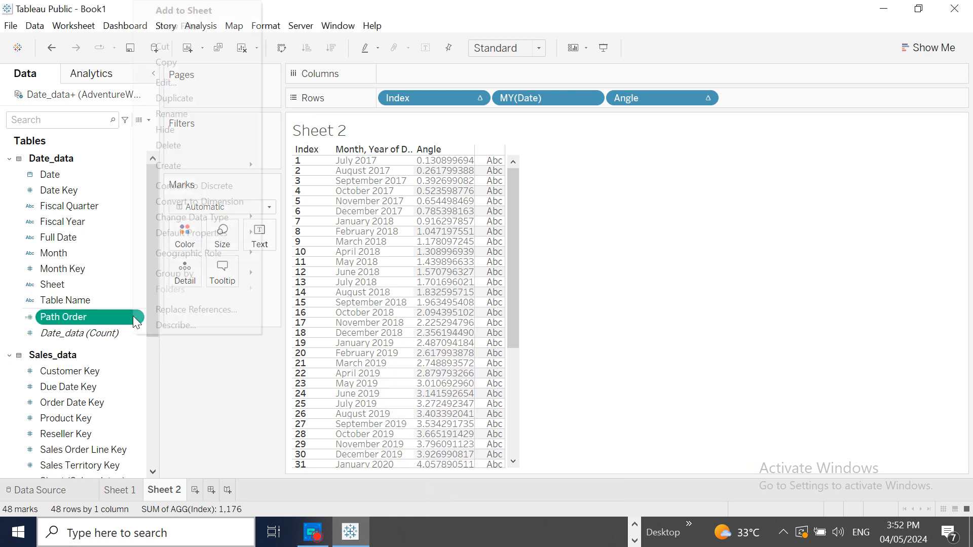
pyautogui.click(212, 201)
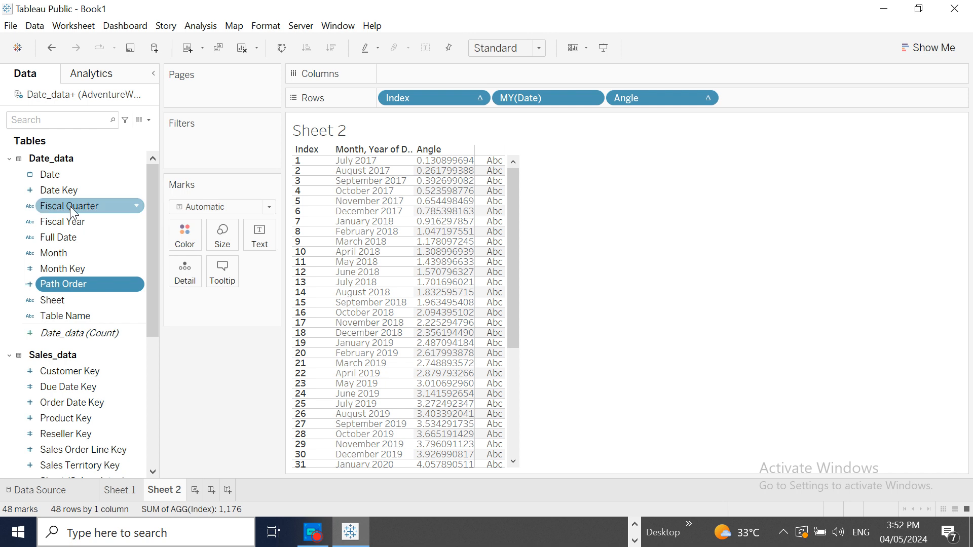
pyautogui.moveTo(51, 284); pyautogui.dragTo(758, 100)
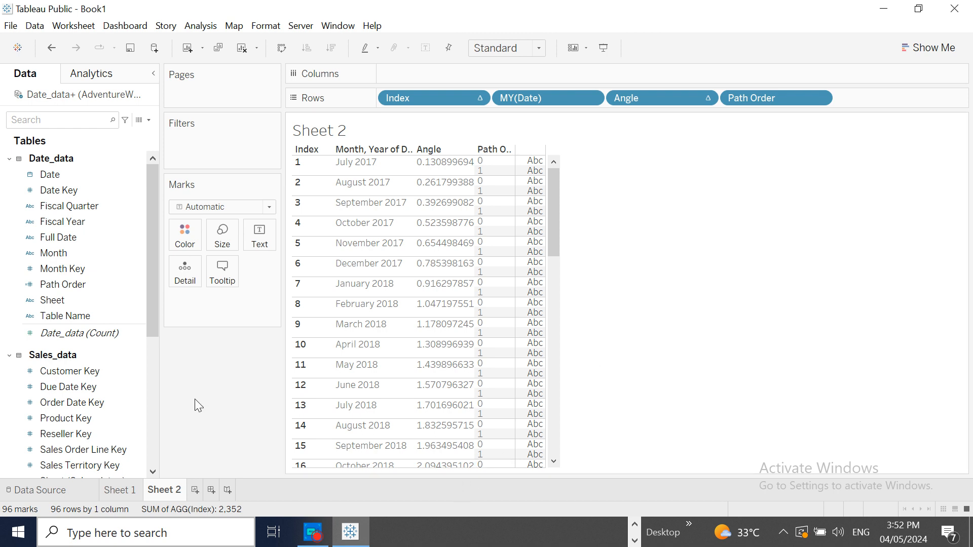
pyautogui.click(149, 120)
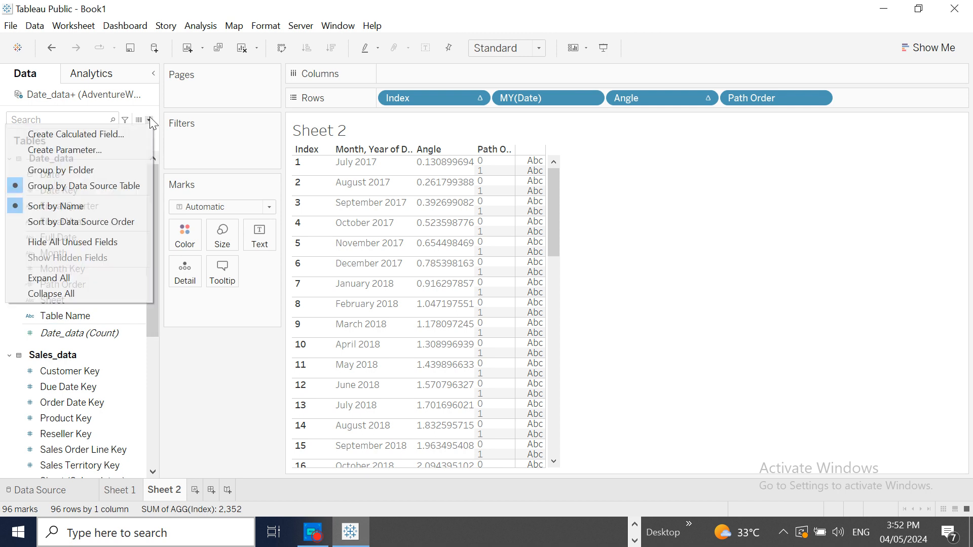
pyautogui.click(116, 134)
pyautogui.press('BackSpace')
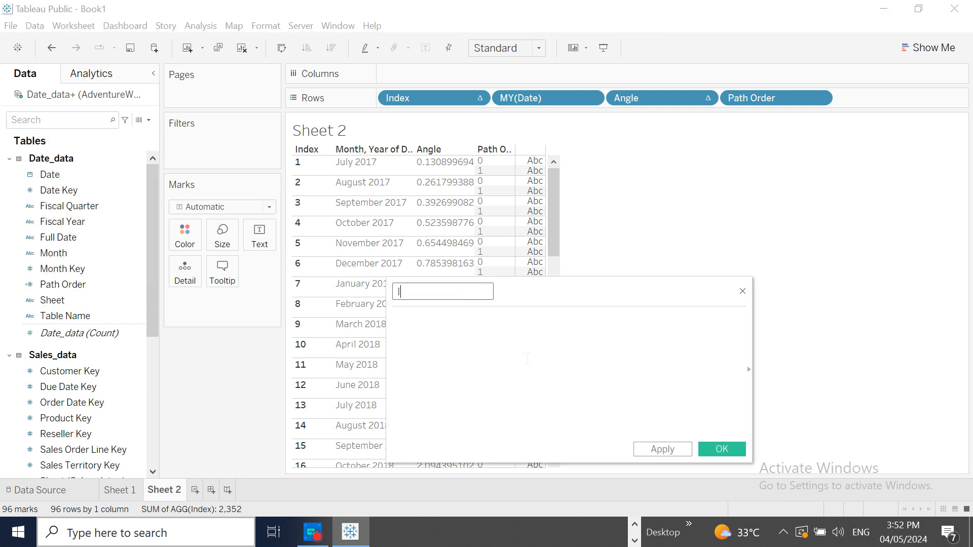
pyautogui.write('Inner RAD')
pyautogui.press('BackSpace')
pyautogui.press('BackSpace')
pyautogui.write('adius')
pyautogui.click(468, 329)
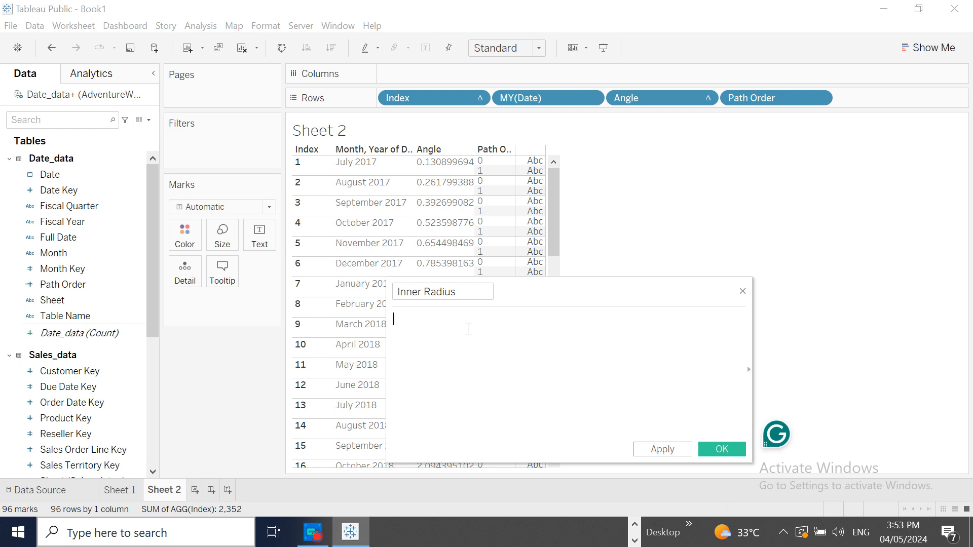
pyautogui.click(743, 292)
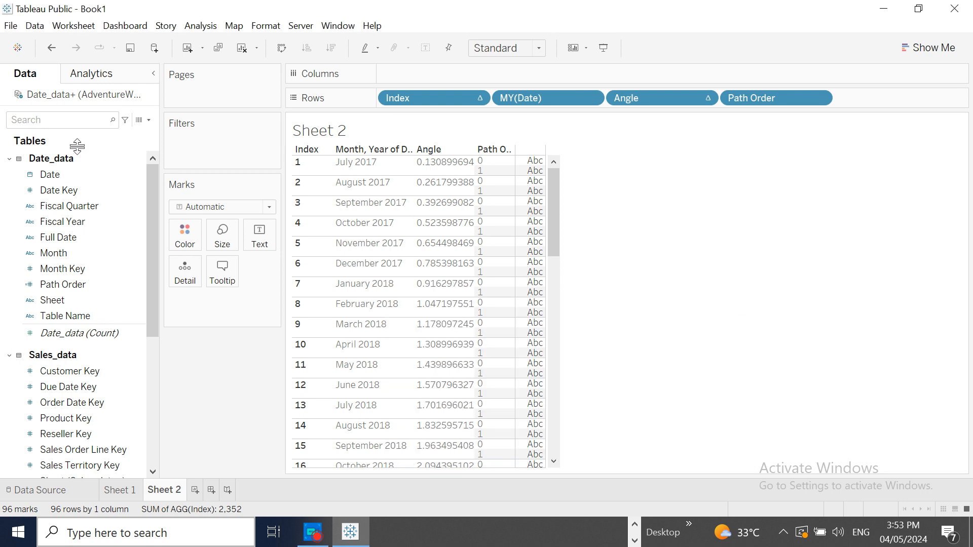
# - Create a float parameter named Inner Radius with a current value of 20000
pyautogui.click(150, 123)
pyautogui.click(88, 149)
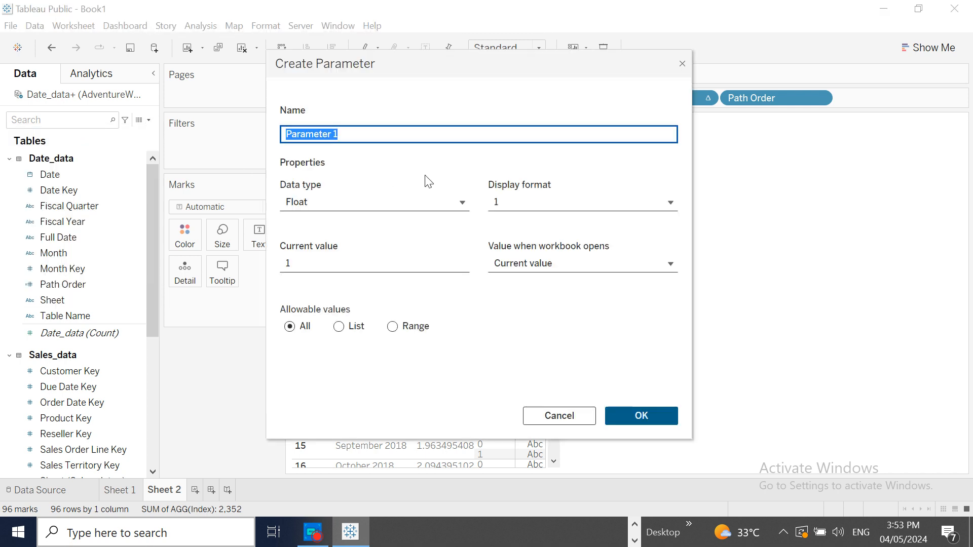
pyautogui.write('R')
pyautogui.press('BackSpace')
pyautogui.write('Inner')
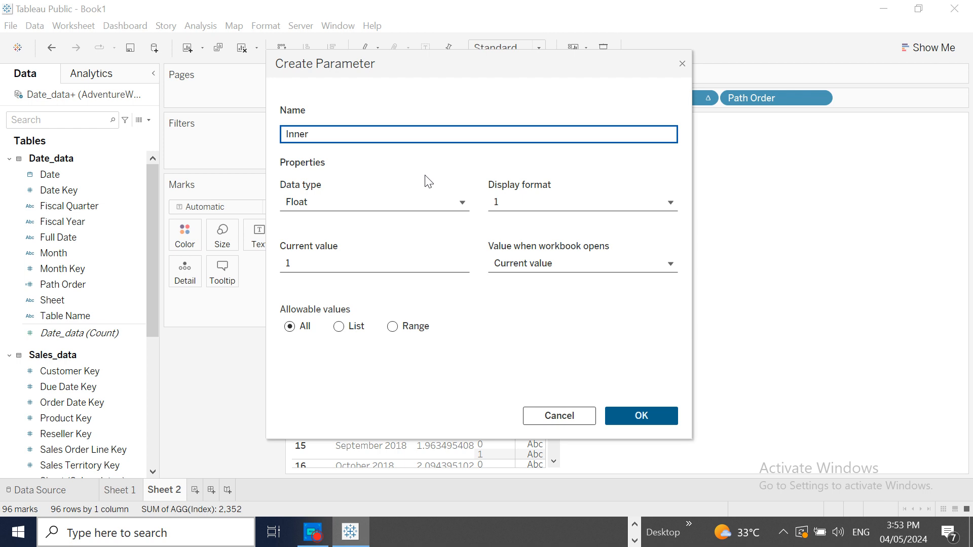
pyautogui.write(' Radius')
pyautogui.press('Tab')
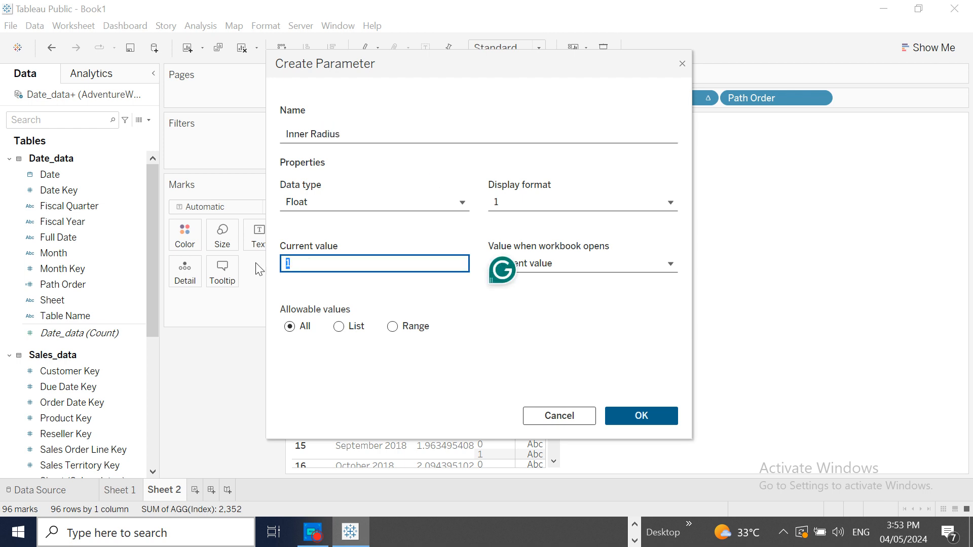
pyautogui.write('20000')
pyautogui.click(640, 415)
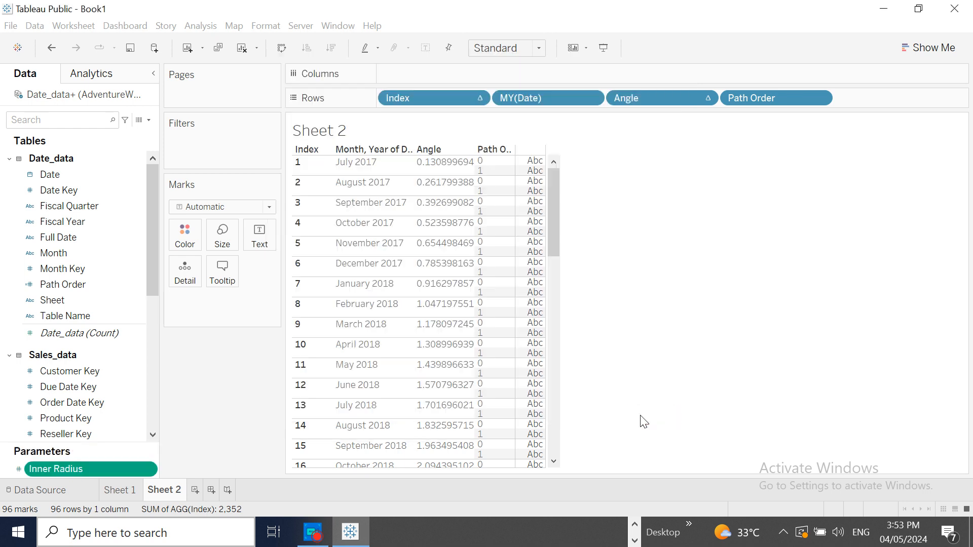
# - Create a calculated field named Outer Radius
pyautogui.click(148, 120)
pyautogui.click(124, 134)
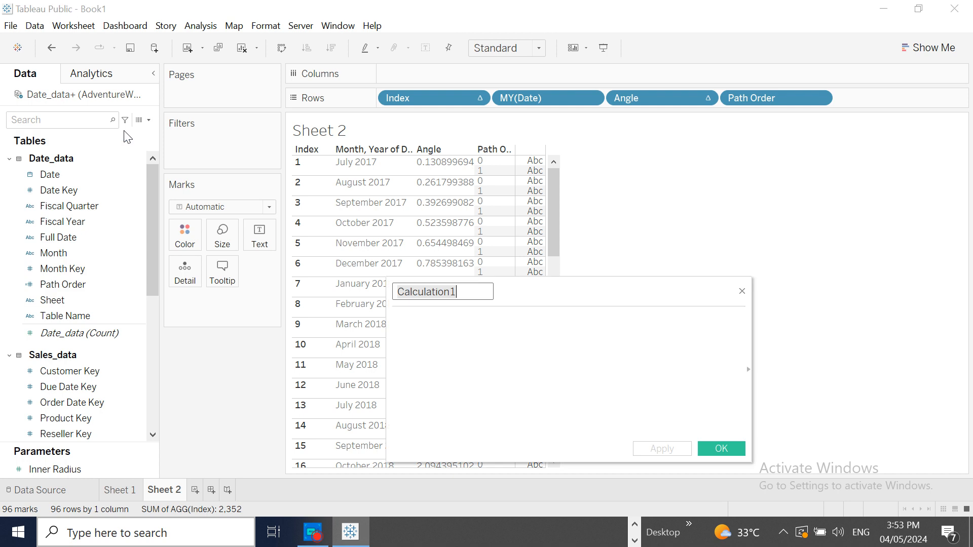
pyautogui.write('Outer')
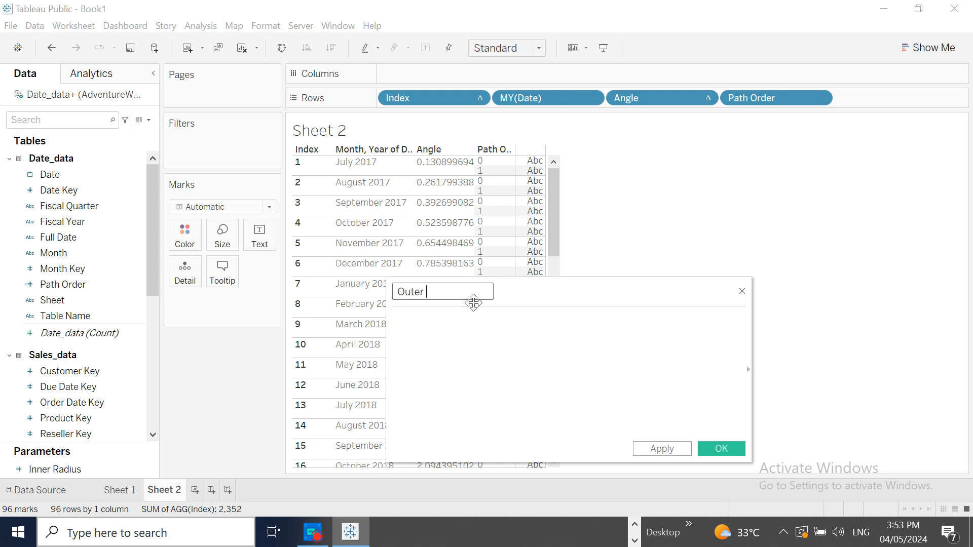
pyautogui.write(' Radius')
# - Start the Outer Radius formula with CASE [Path Order], followed by a new line
pyautogui.click(465, 318)
pyautogui.write('c')
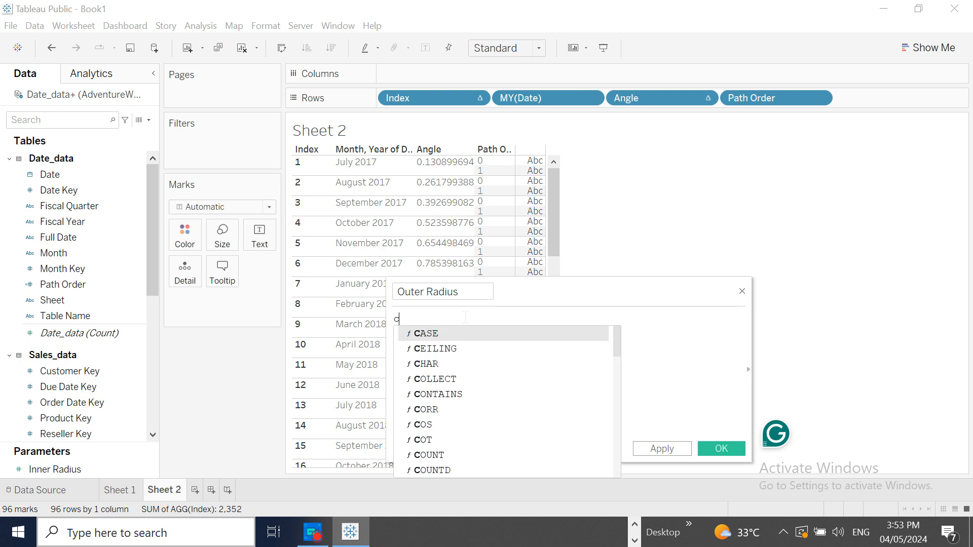
pyautogui.write('ase')
pyautogui.press('BackSpace')
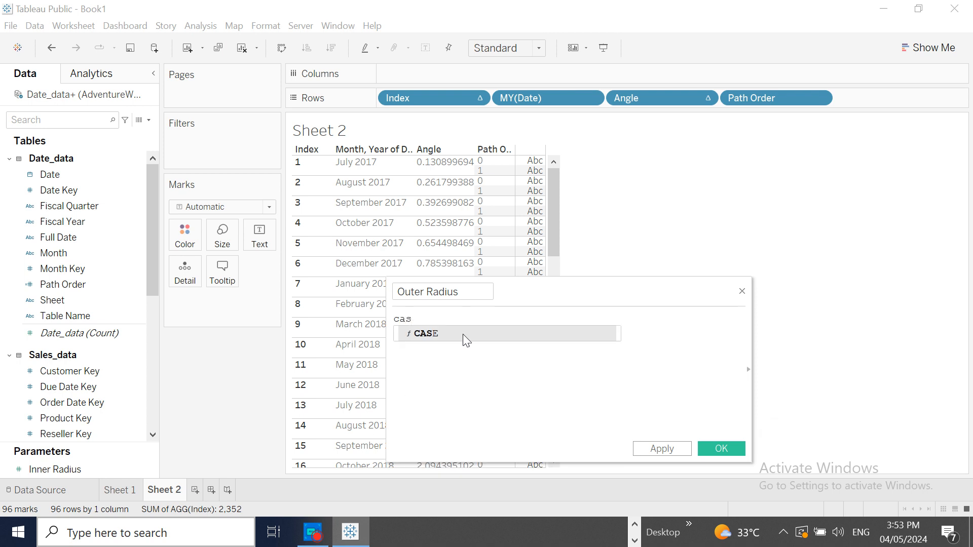
pyautogui.doubleClick(463, 334)
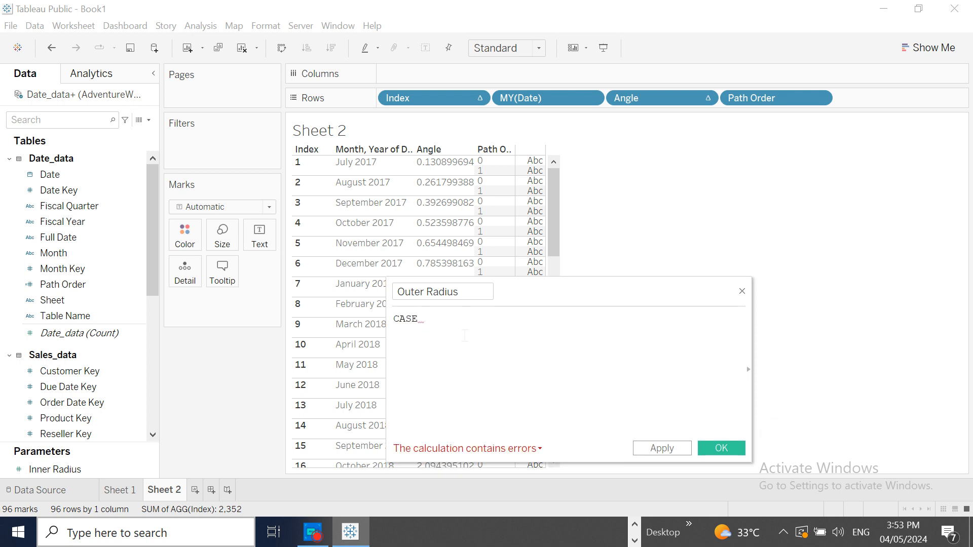
pyautogui.write('pa')
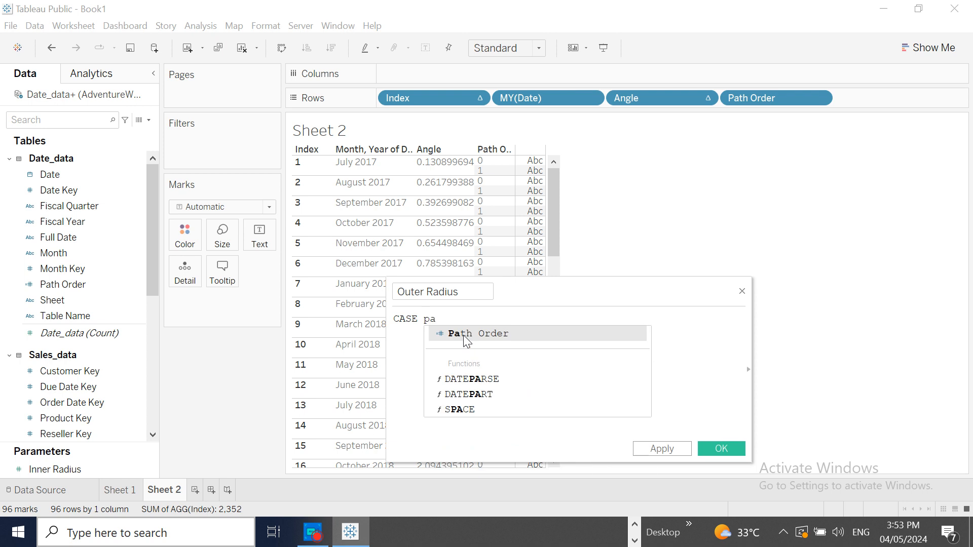
pyautogui.press('BackSpace')
pyautogui.press('BackSpace')
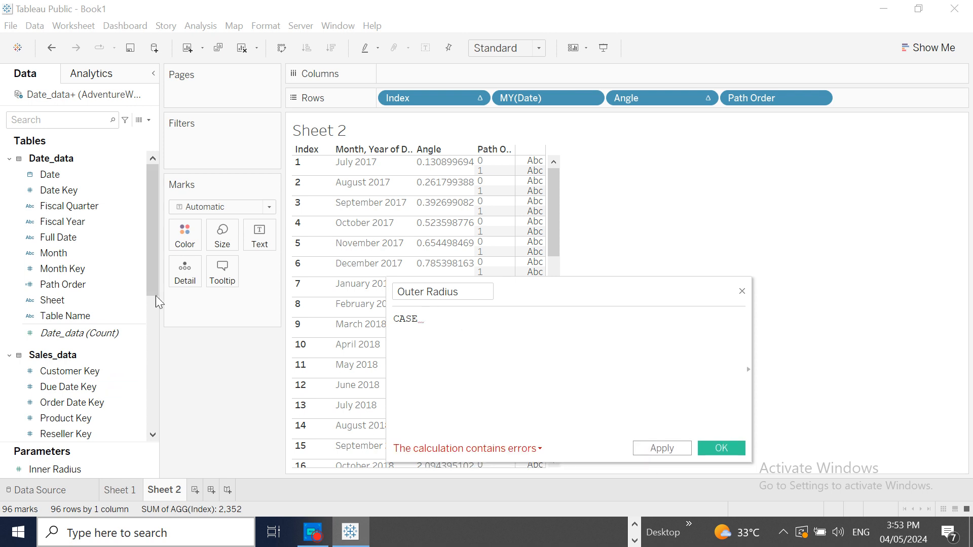
pyautogui.moveTo(80, 282); pyautogui.dragTo(476, 322)
pyautogui.press('Return')
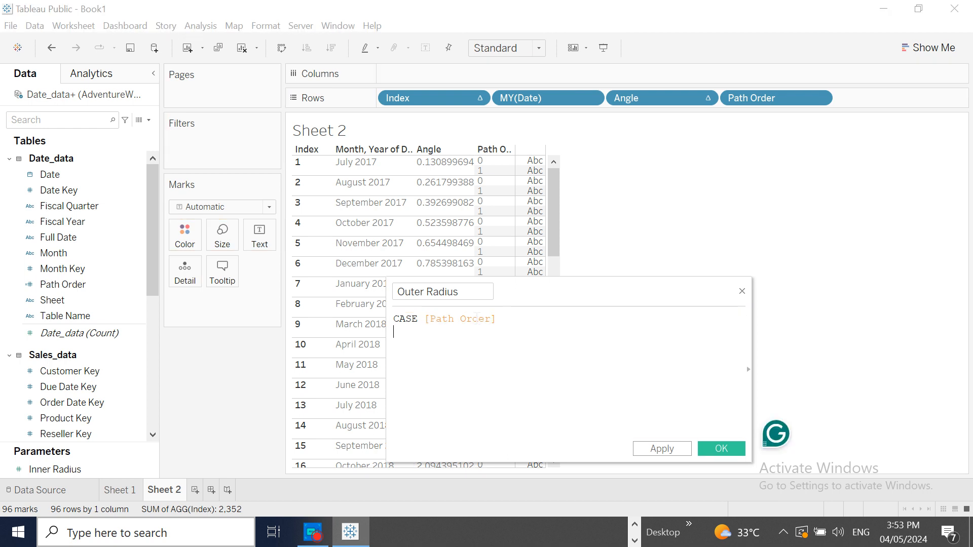
# - Add the condition WHEN 0 THEN [Inner Radius] to the Outer Radius formula, followed by a new line
pyautogui.write('wh')
pyautogui.click(455, 346)
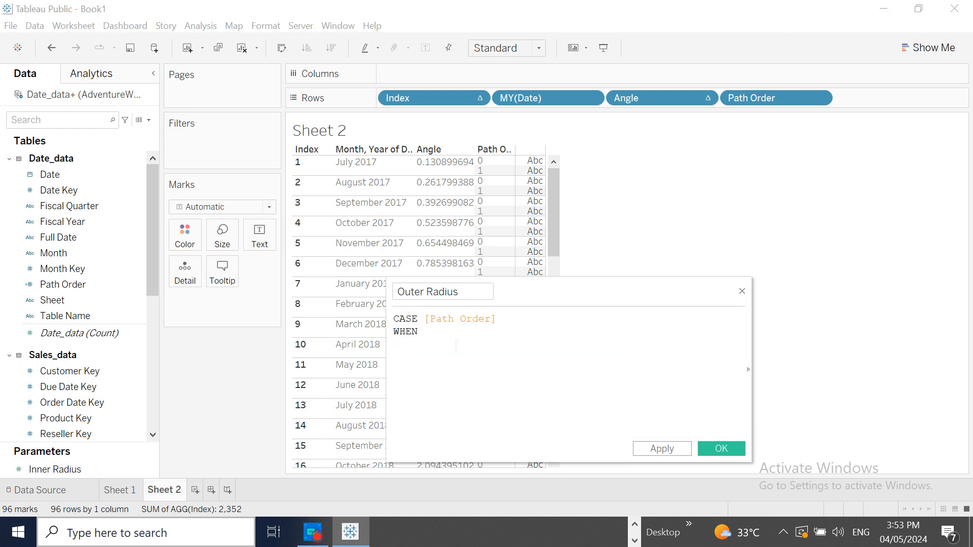
pyautogui.write('0 th')
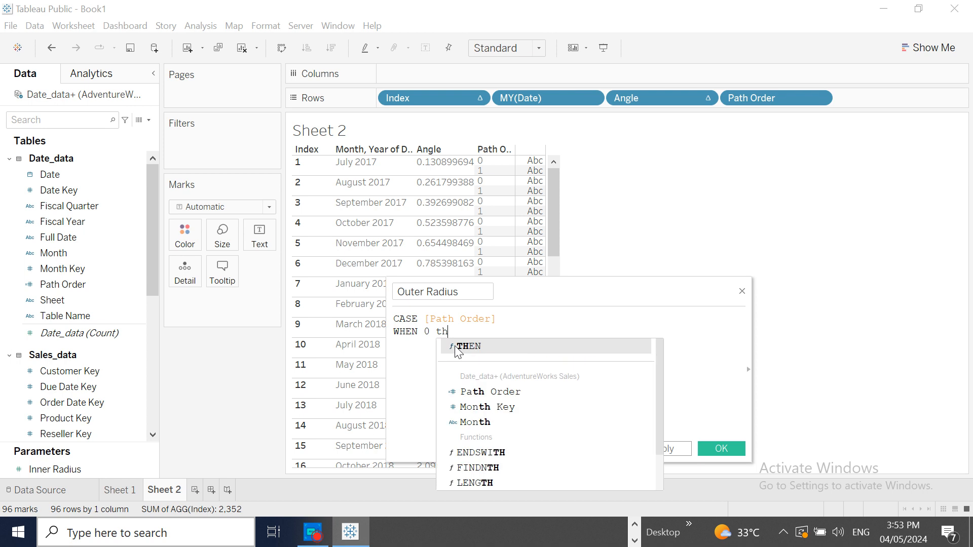
pyautogui.click(481, 350)
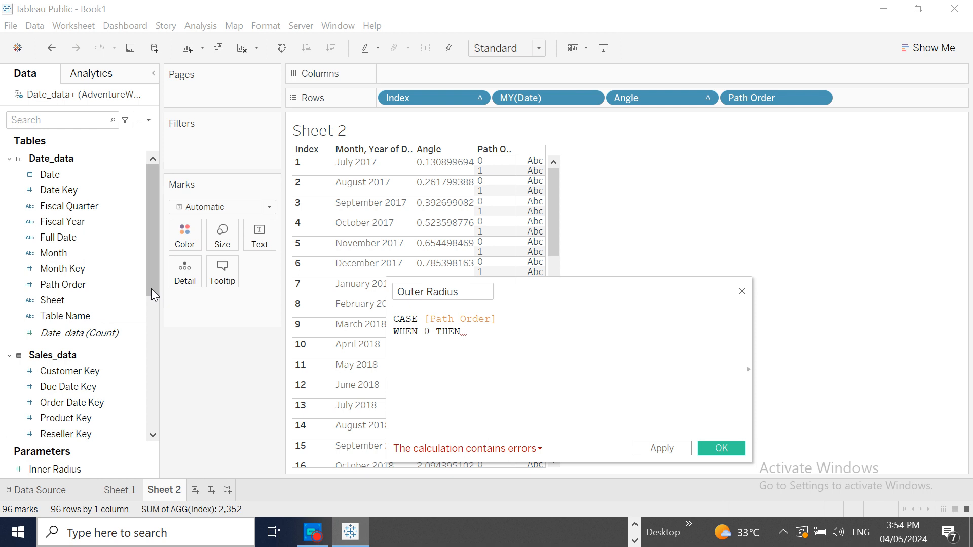
pyautogui.moveTo(150, 278); pyautogui.dragTo(132, 447)
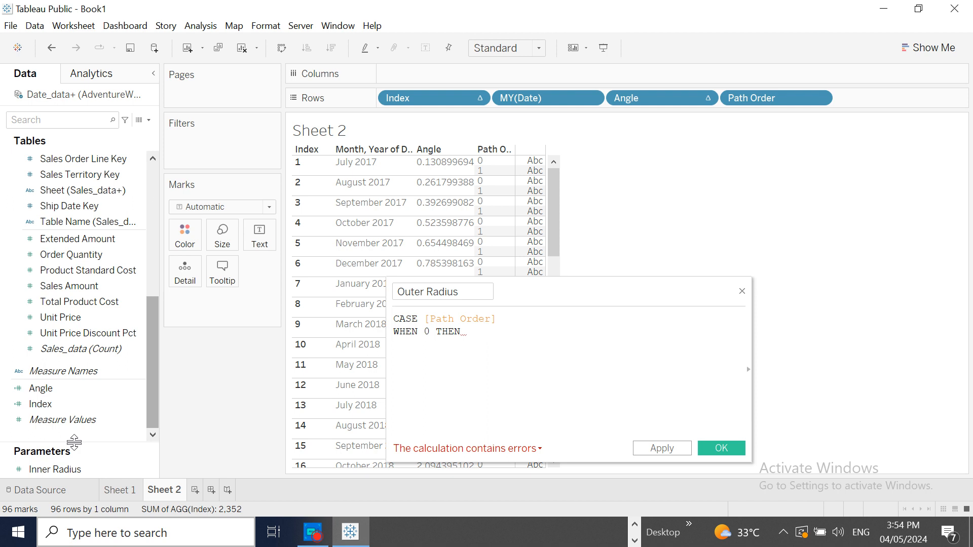
pyautogui.moveTo(62, 467); pyautogui.dragTo(534, 354)
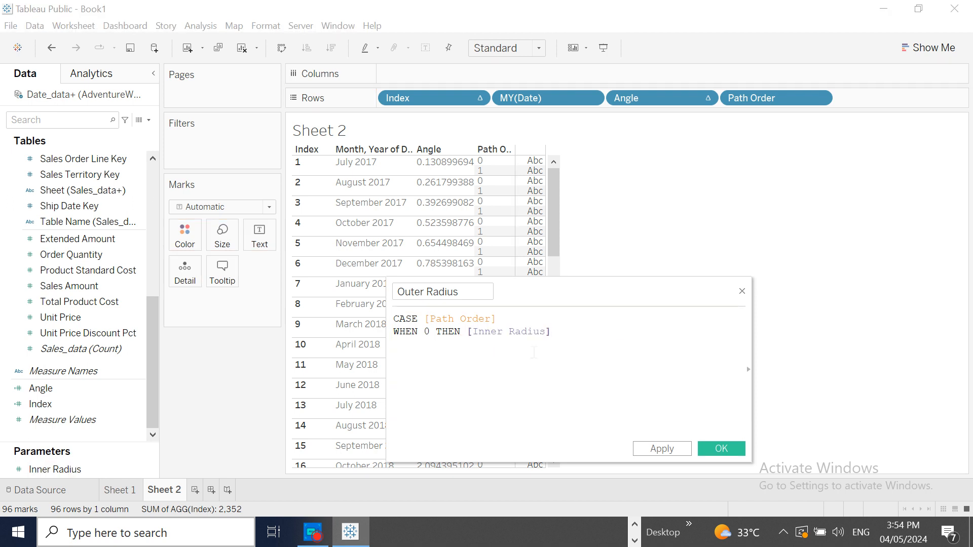
pyautogui.press('Return')
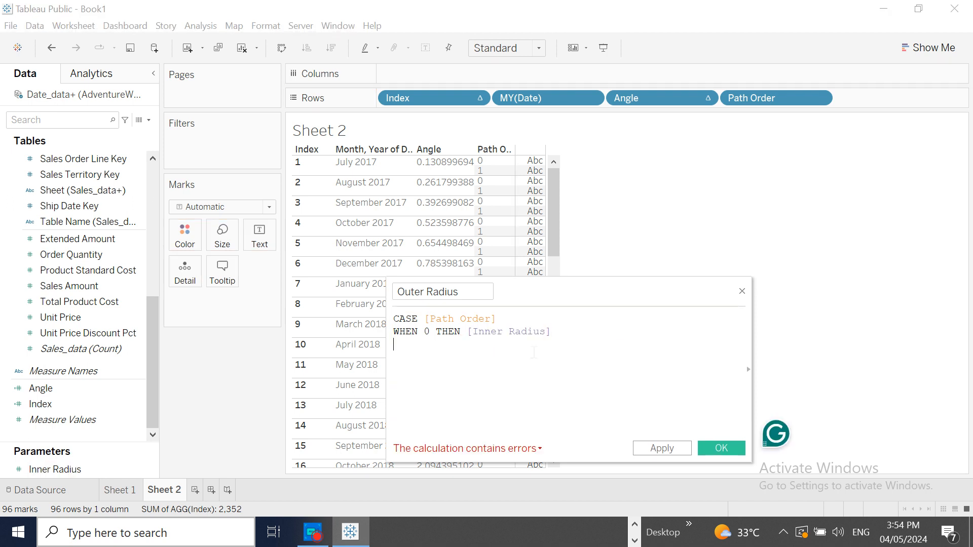
# - Add an ELSE branch to the formula that begins with [Inner Radius]+ on its own line
pyautogui.write('el')
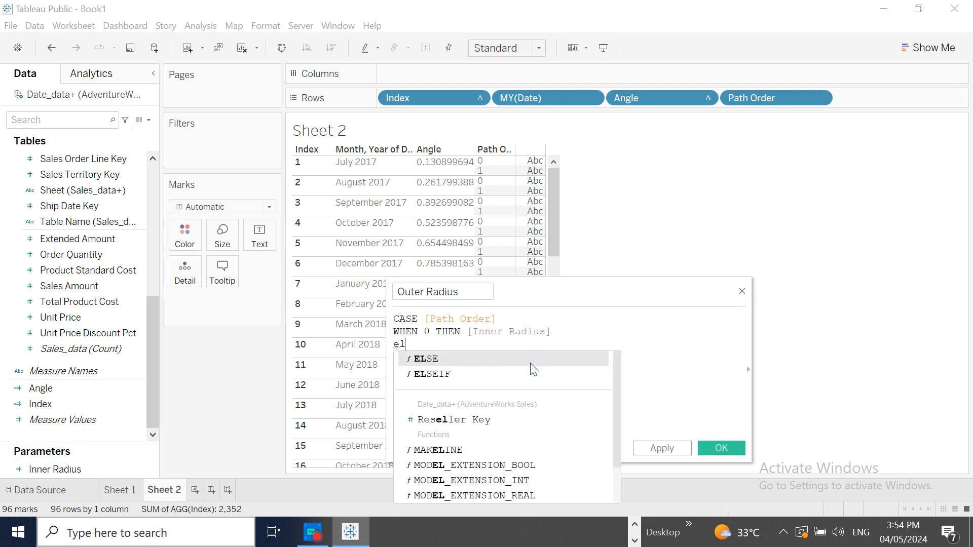
pyautogui.click(531, 363)
pyautogui.press('Return')
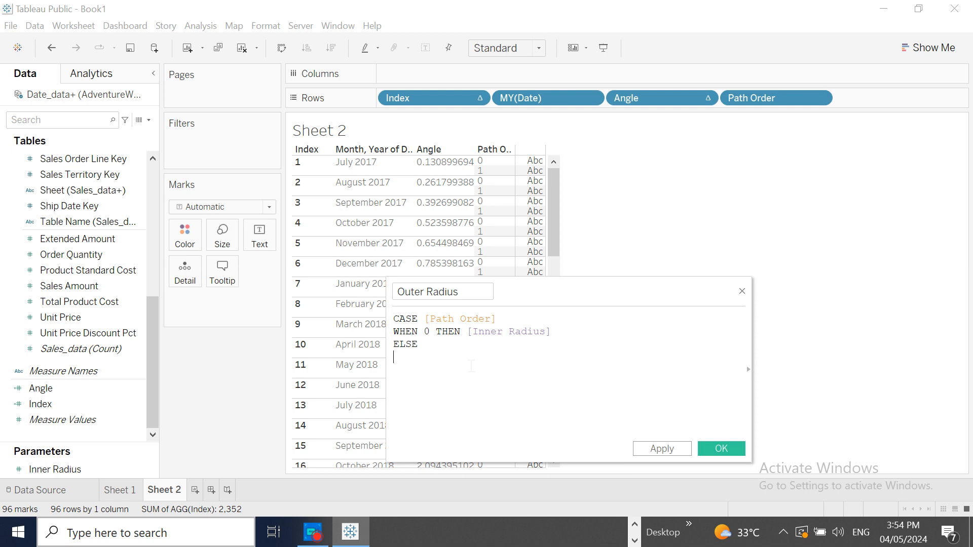
pyautogui.moveTo(80, 467); pyautogui.dragTo(437, 380)
pyautogui.write('+')
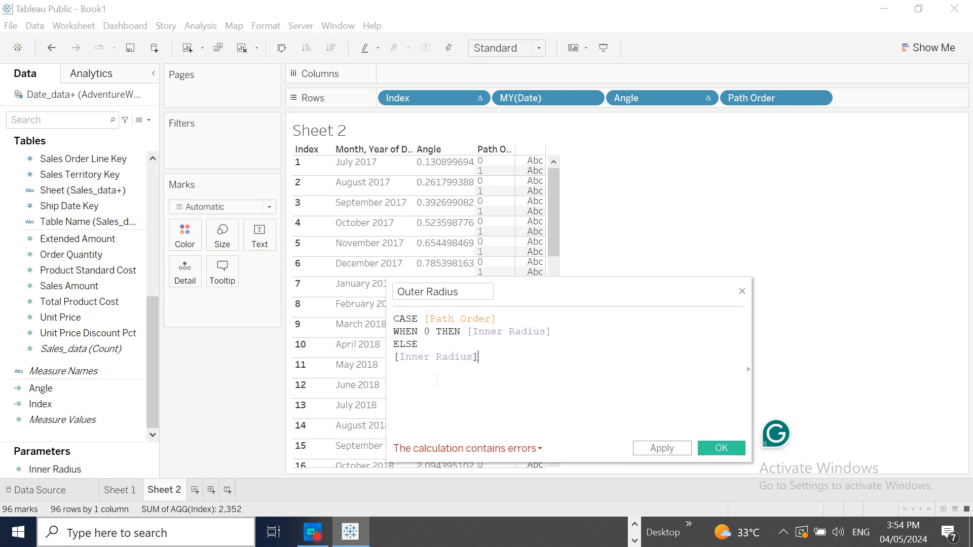
pyautogui.write('fi')
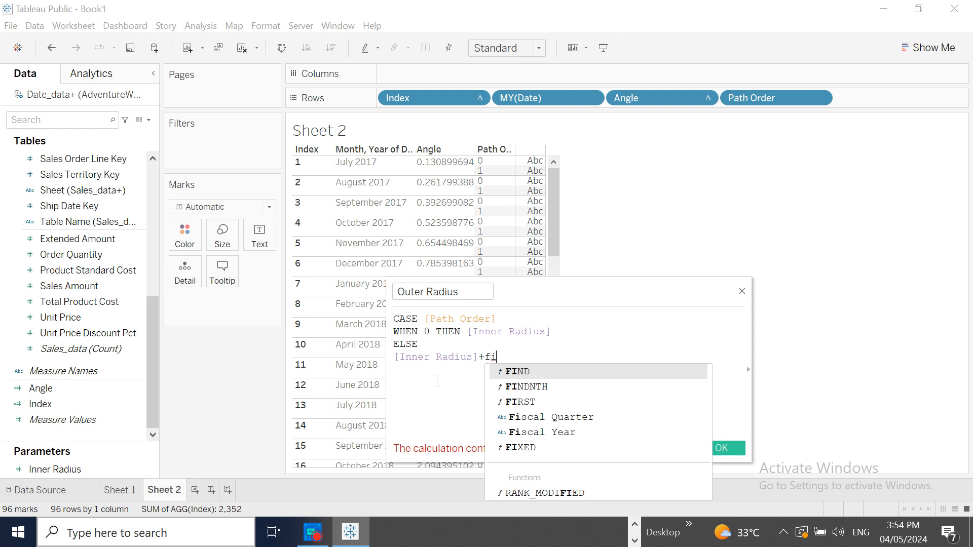
pyautogui.write('x')
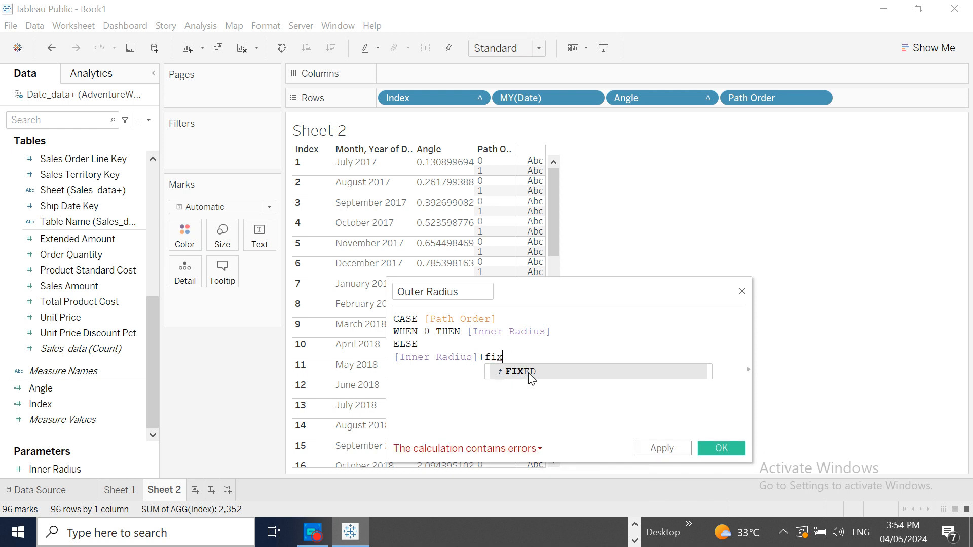
# - Append a FIXED level-of-detail expression using the month-year Date field from Rows, followed by a colon
pyautogui.doubleClick(529, 374)
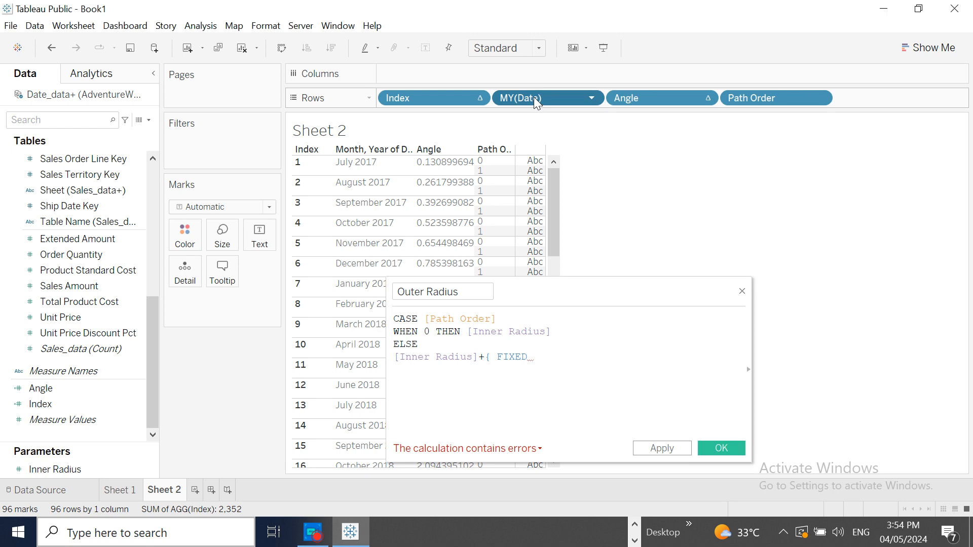
pyautogui.moveTo(533, 97); pyautogui.dragTo(583, 369)
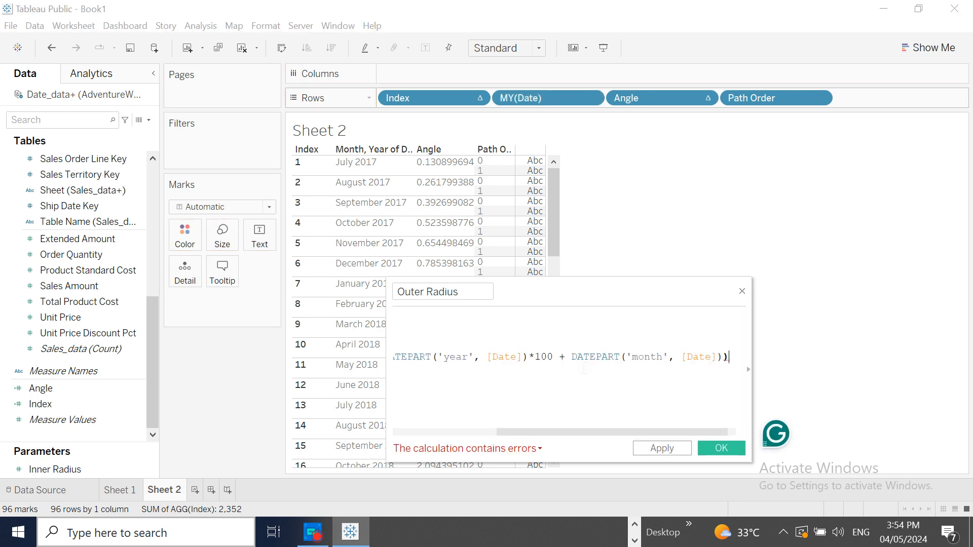
pyautogui.write(':')
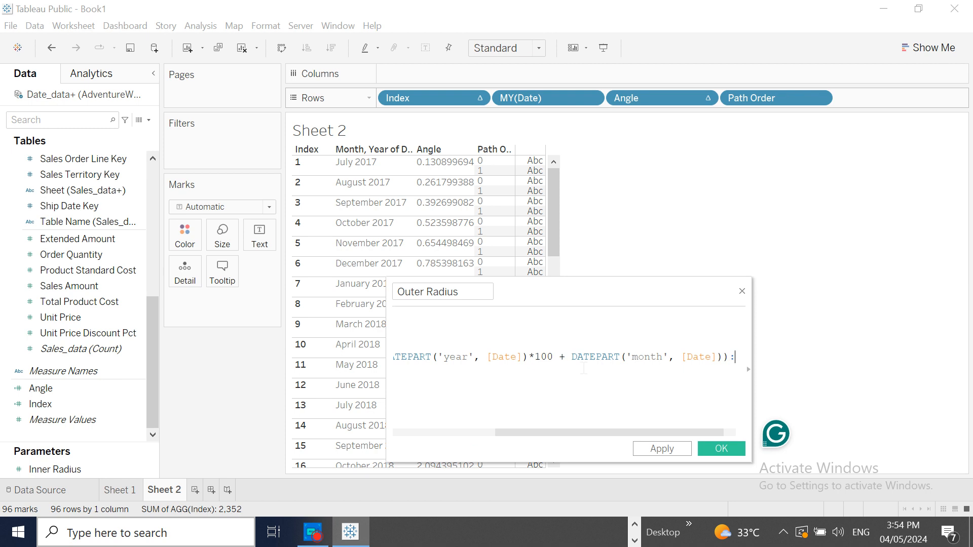
pyautogui.write('sum')
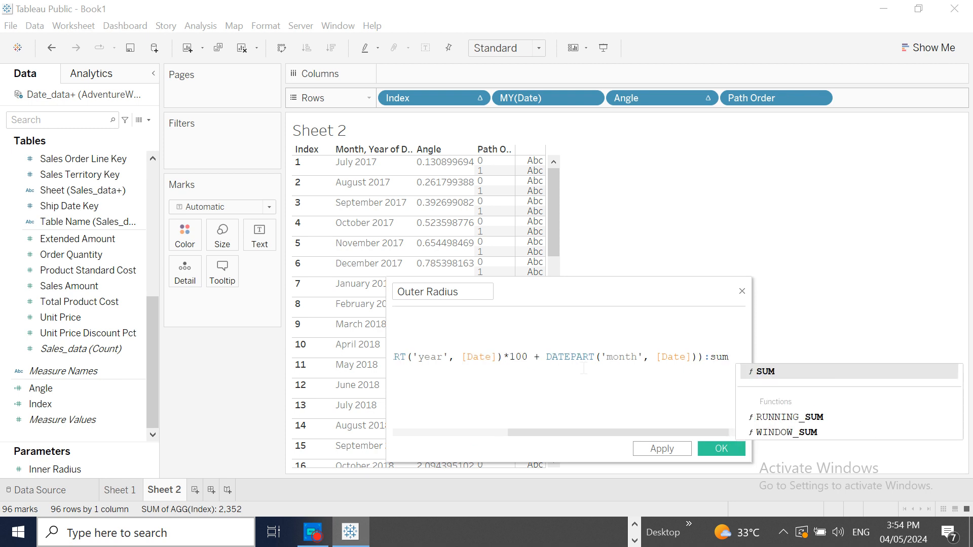
pyautogui.write('(')
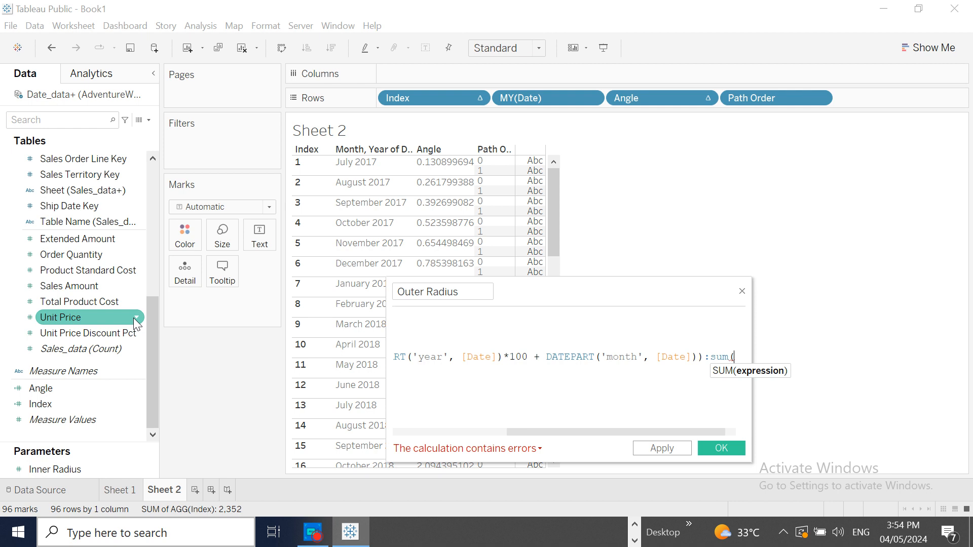
# - Complete the FIXED expression with sum([Sales Amount]) and a closing brace, followed by a new line
pyautogui.moveTo(75, 282); pyautogui.dragTo(739, 369)
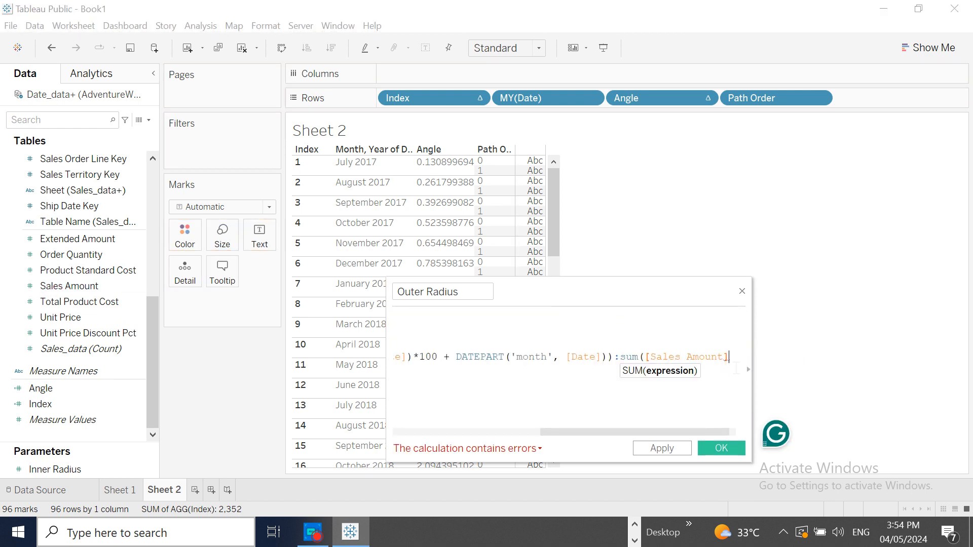
pyautogui.write(')}')
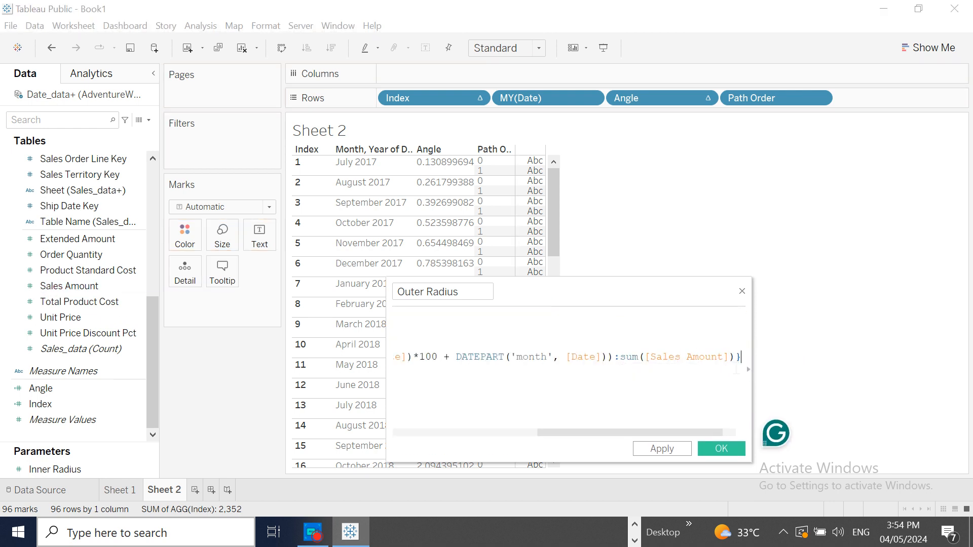
pyautogui.press('Return')
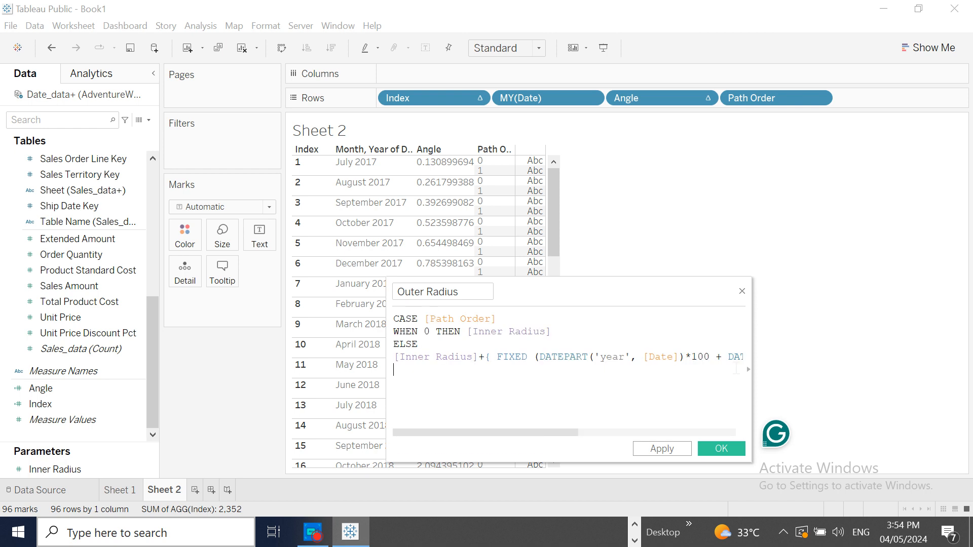
# - Close the CASE formula with END and save the Outer Radius calculation
pyautogui.write('en')
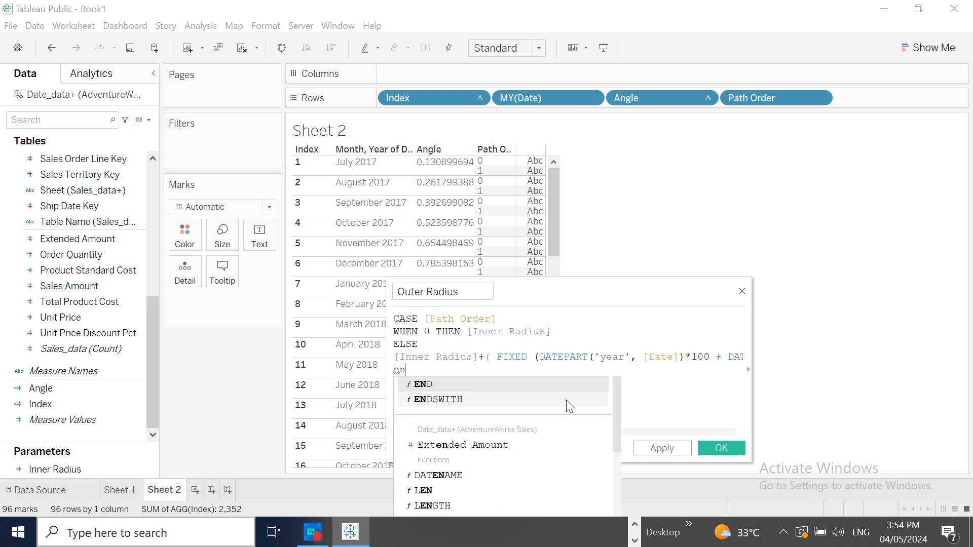
pyautogui.click(564, 384)
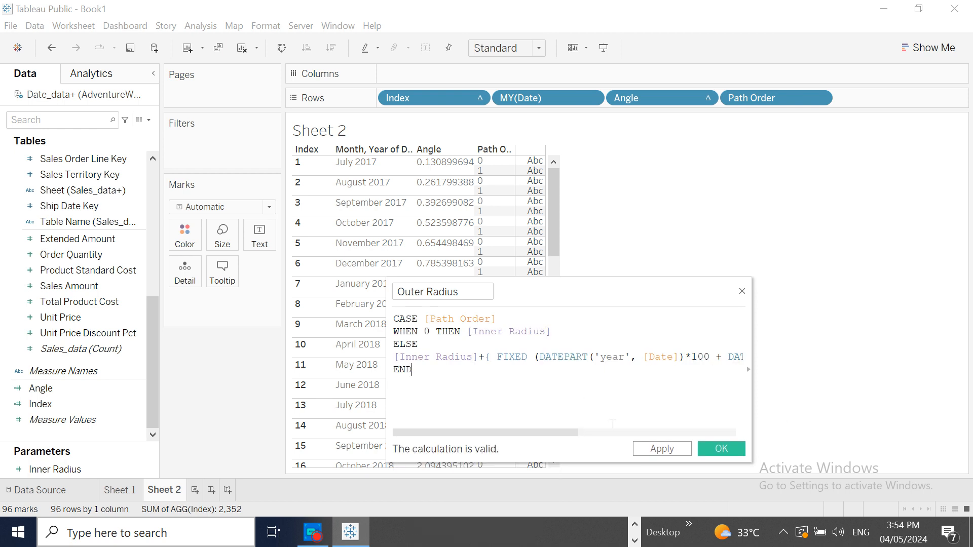
pyautogui.click(719, 451)
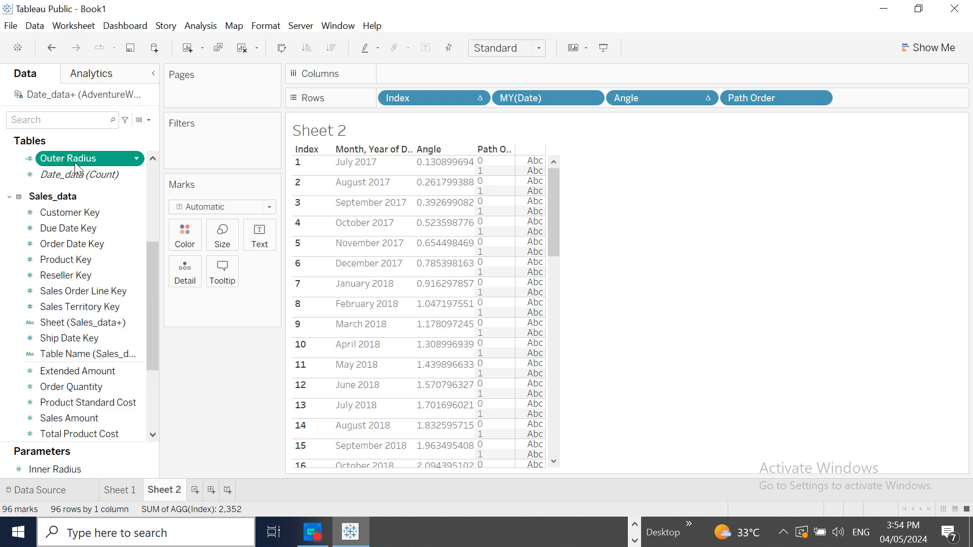
# - Add Outer Radius to Rows after Path Order and make it discrete
pyautogui.moveTo(73, 164); pyautogui.dragTo(847, 98)
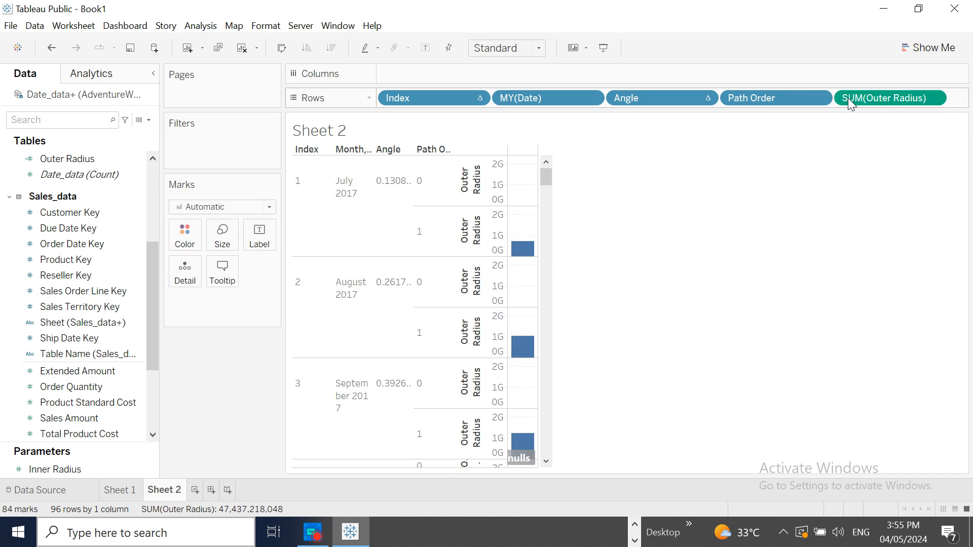
pyautogui.click(933, 98)
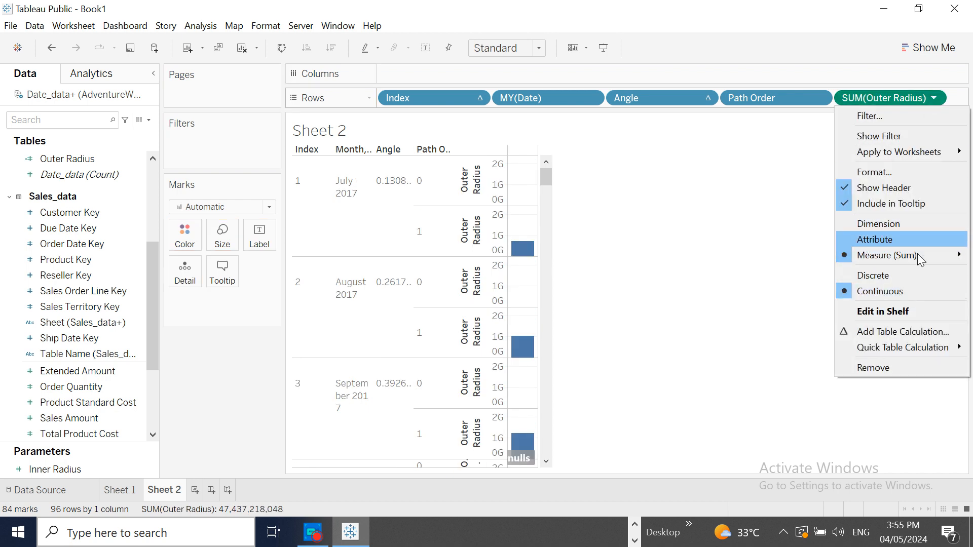
pyautogui.click(894, 275)
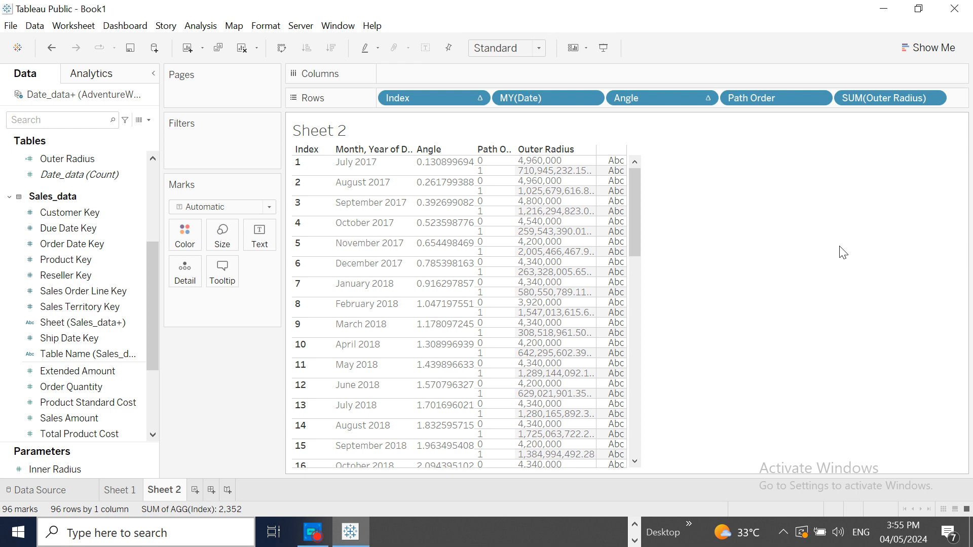
# - View the underlying Date_data records across to the Table Name field
pyautogui.click(151, 123)
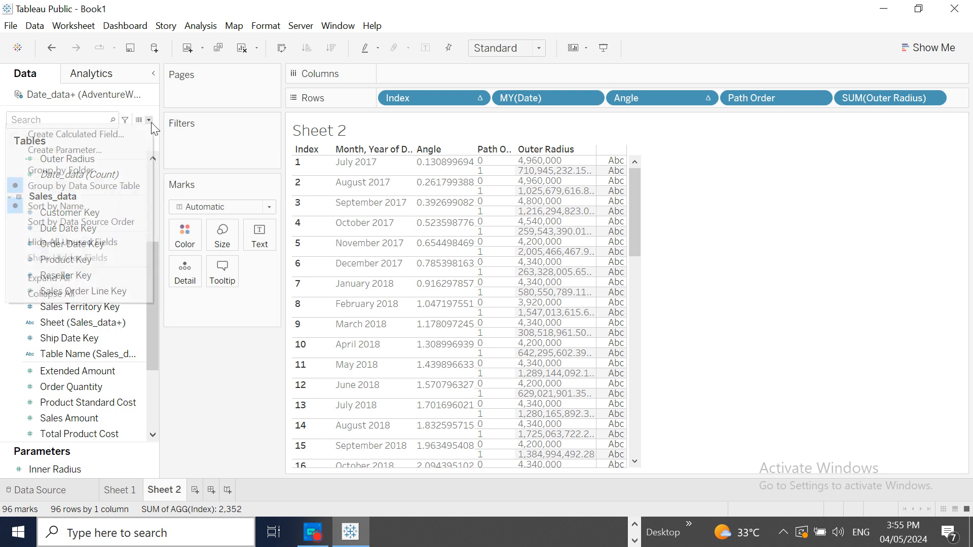
pyautogui.click(141, 123)
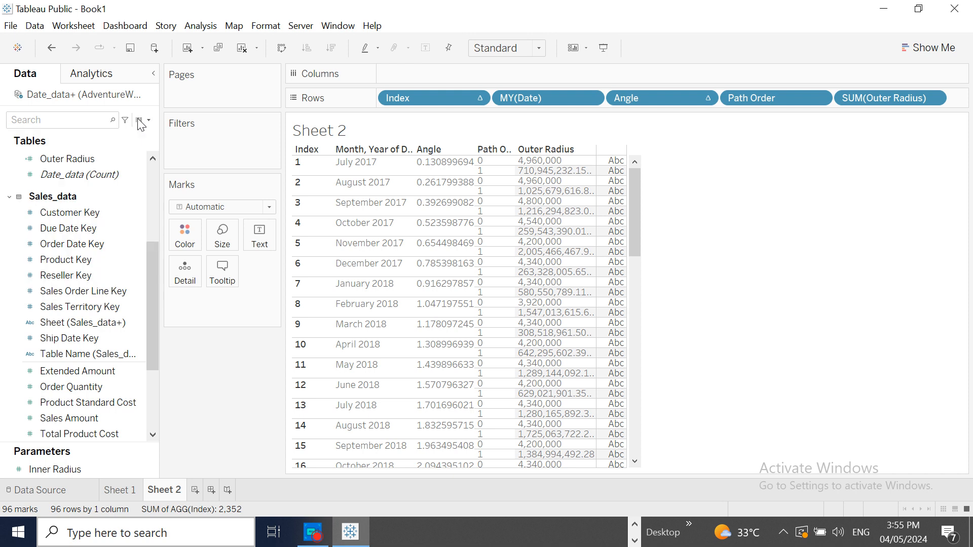
pyautogui.click(140, 122)
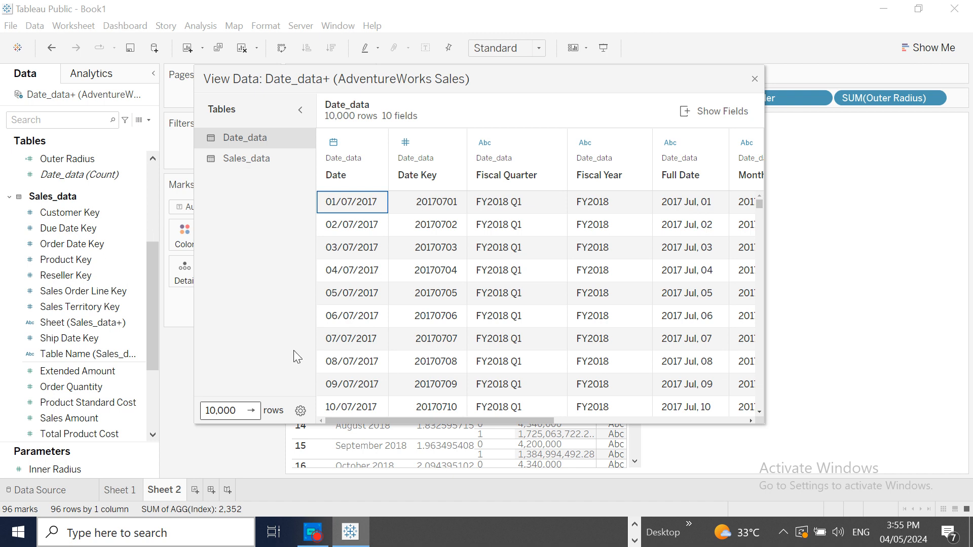
pyautogui.moveTo(361, 420); pyautogui.dragTo(611, 403)
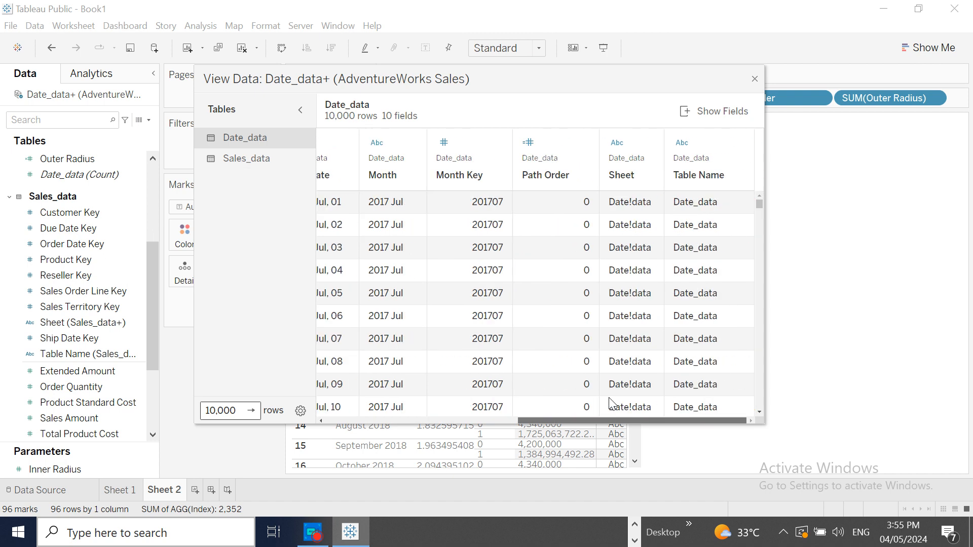
pyautogui.click(754, 80)
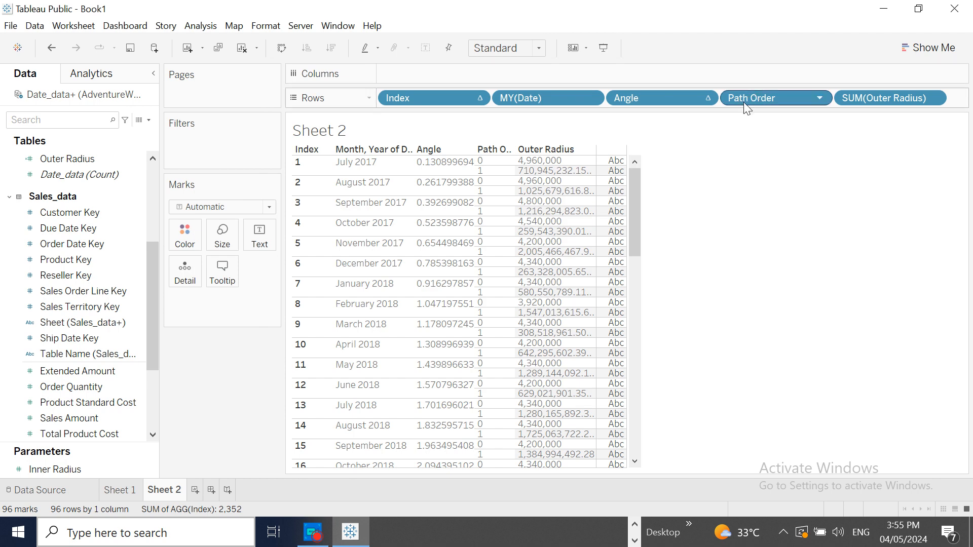
# - Change the aggregation of Outer Radius on Rows to Minimum
pyautogui.click(934, 99)
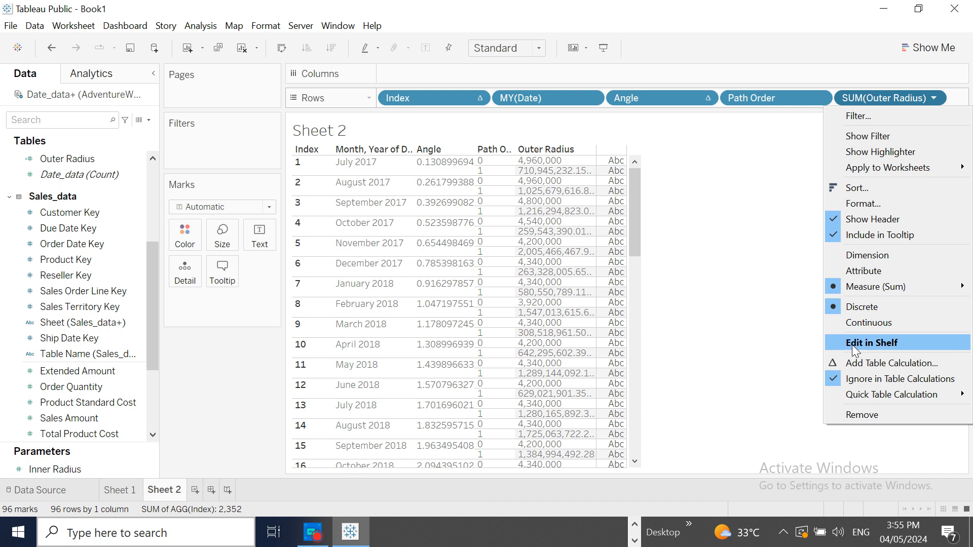
pyautogui.moveTo(848, 287)
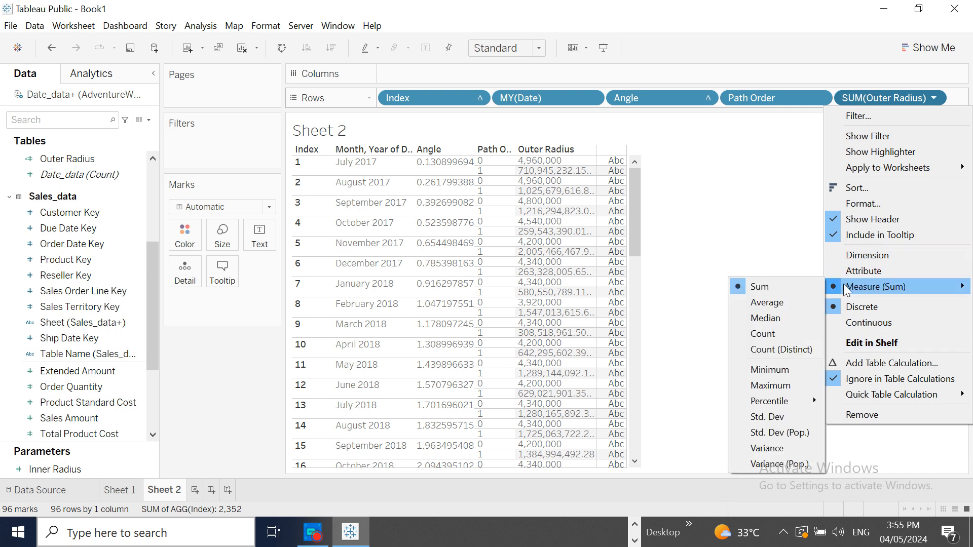
pyautogui.click(769, 370)
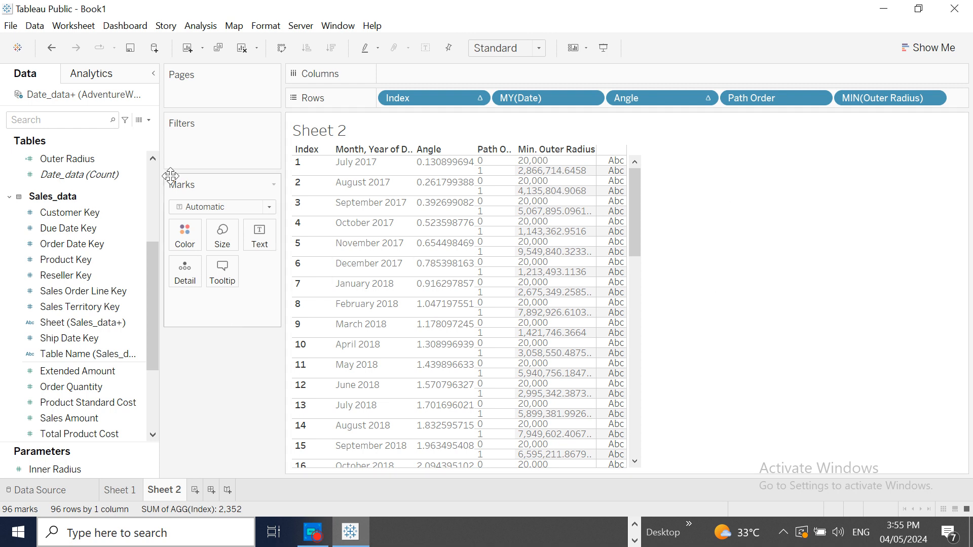
pyautogui.click(149, 121)
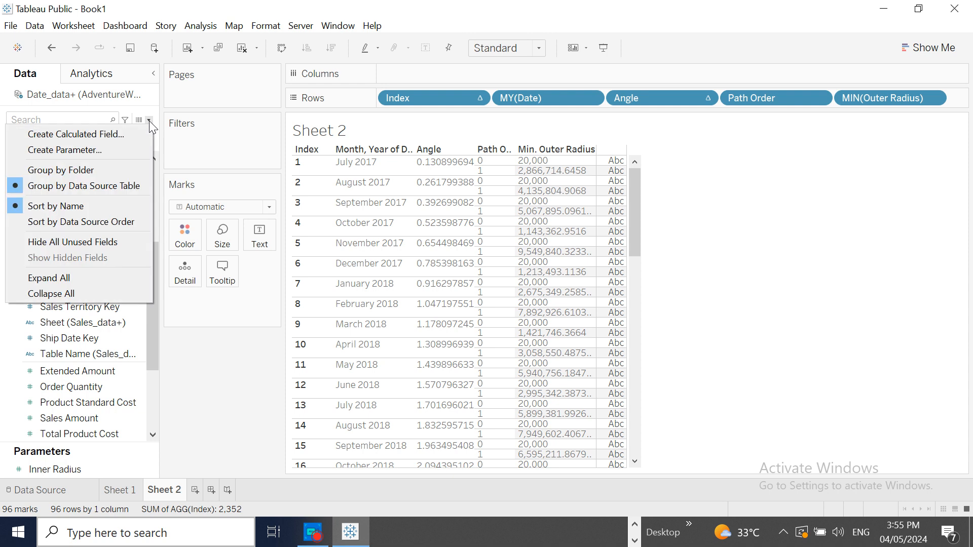
pyautogui.click(95, 150)
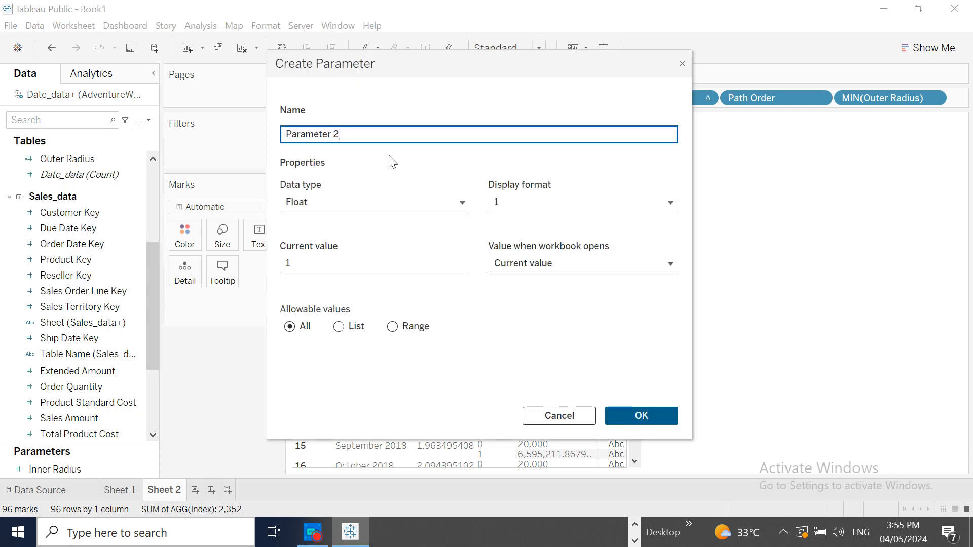
pyautogui.click(682, 64)
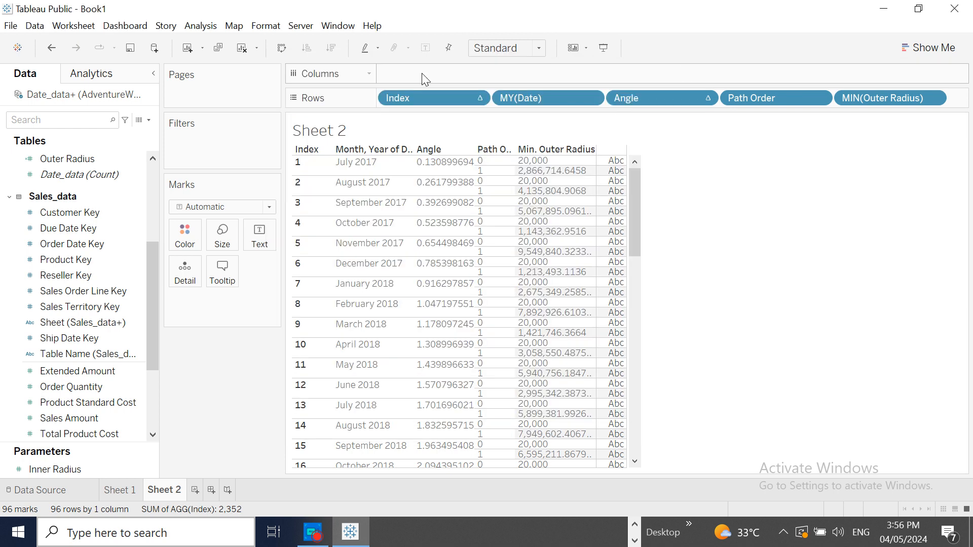
# - Try to build a calculated field named X with the formula MIN([Outer Radius])*MIN([Outer Radius])
pyautogui.click(149, 120)
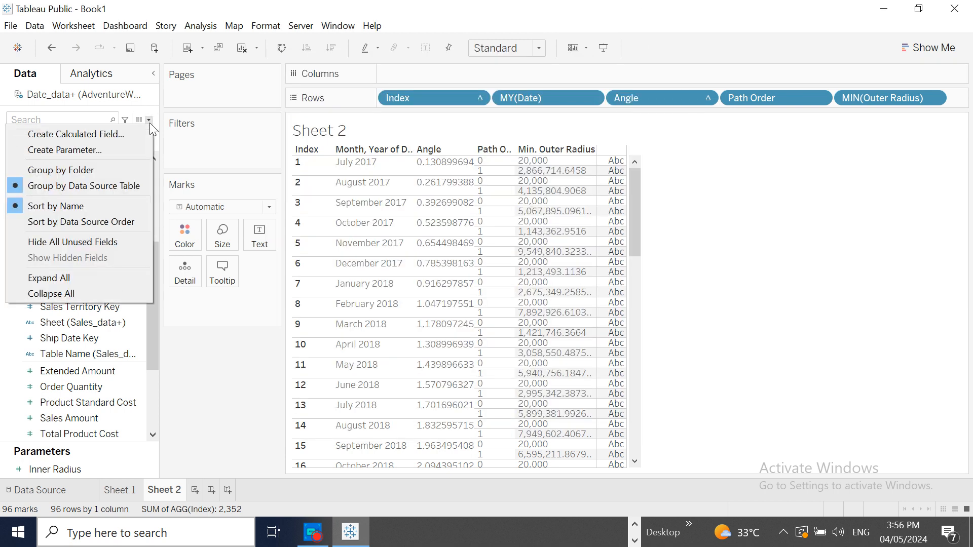
pyautogui.click(81, 132)
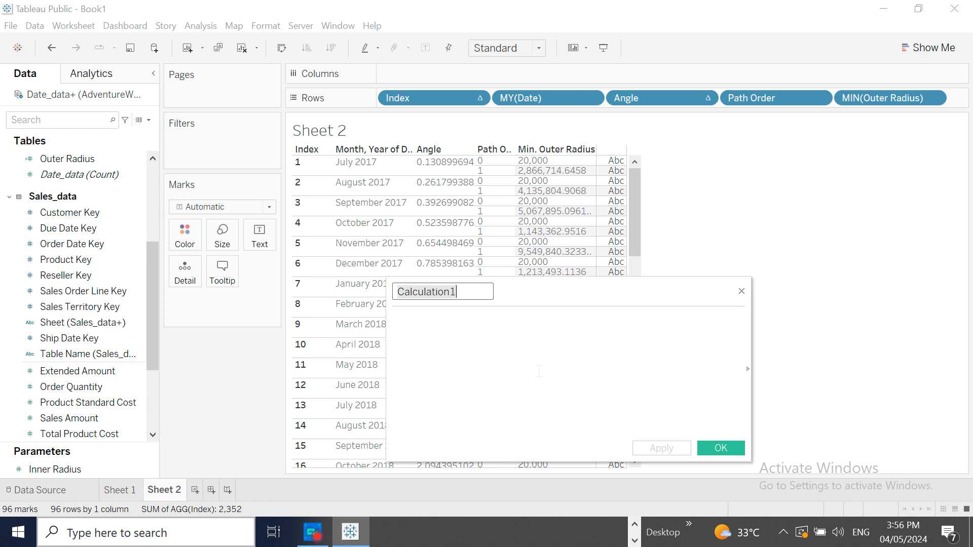
pyautogui.write('X')
pyautogui.click(457, 328)
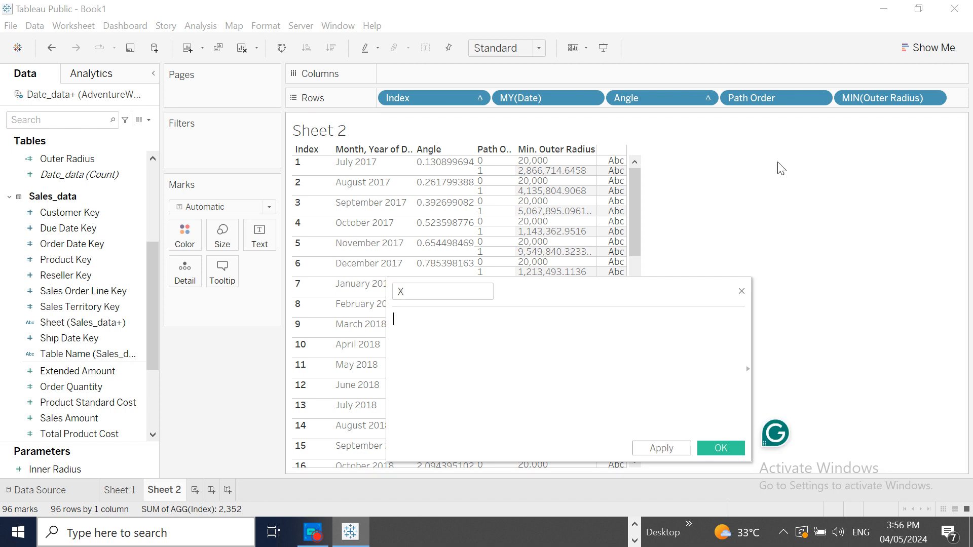
pyautogui.click(877, 97)
pyautogui.moveTo(519, 372); pyautogui.dragTo(519, 370)
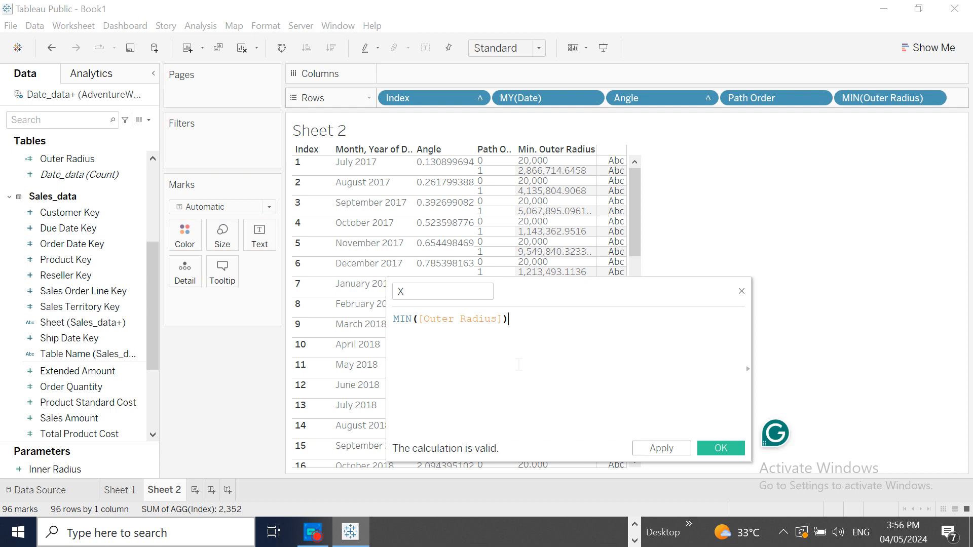
pyautogui.write('*')
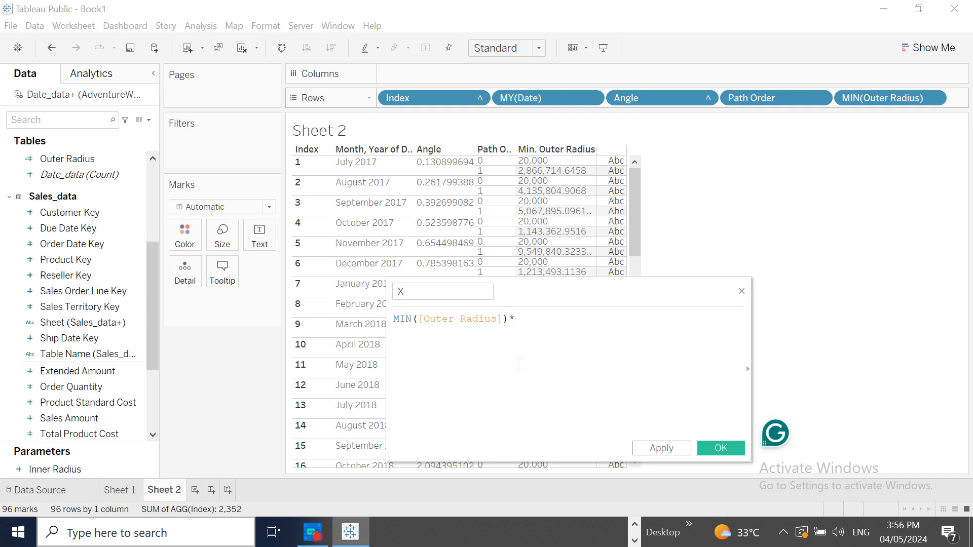
pyautogui.moveTo(874, 95); pyautogui.dragTo(571, 323)
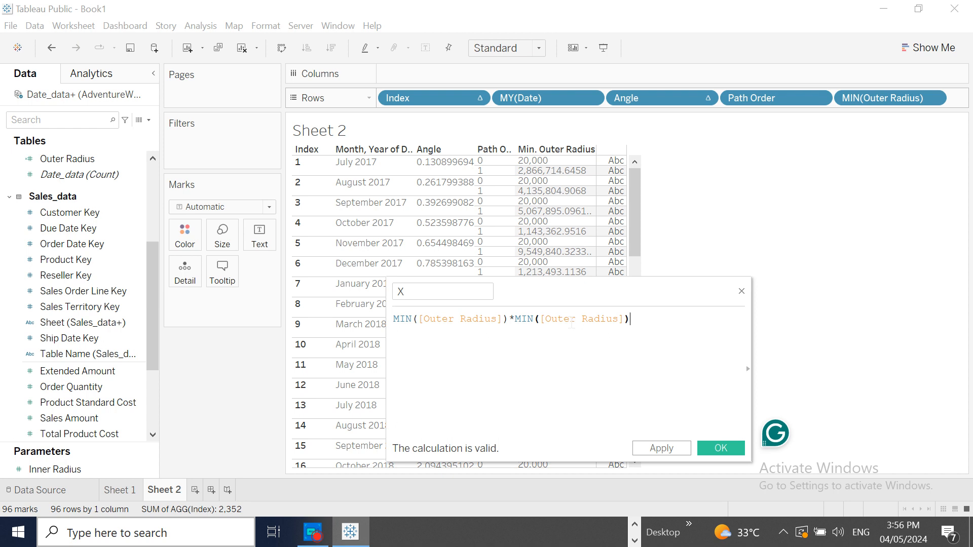
pyautogui.click(311, 538)
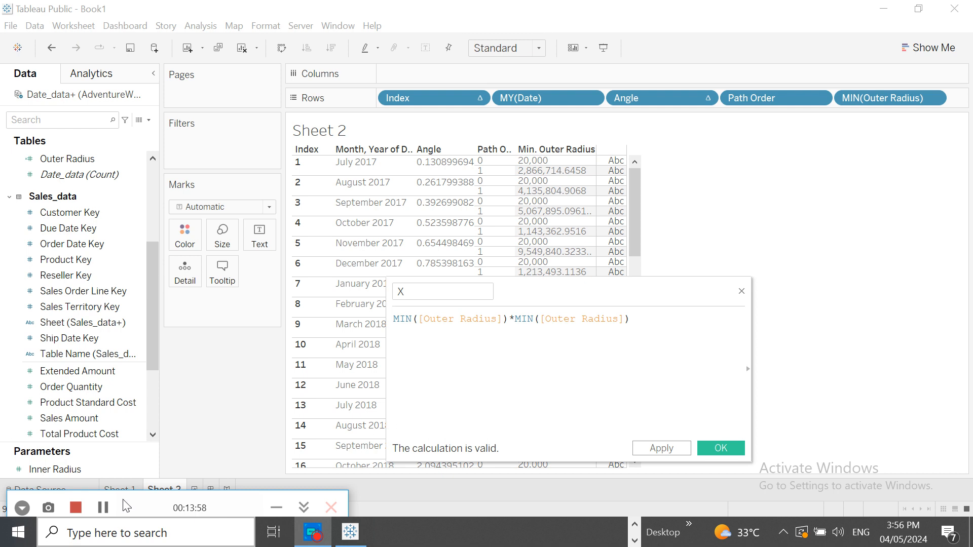
pyautogui.click(103, 509)
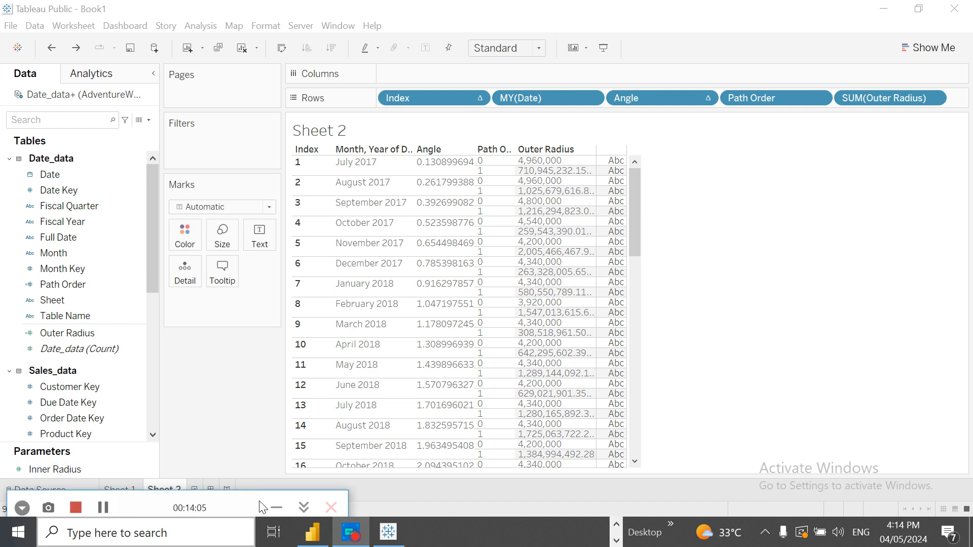
pyautogui.click(281, 508)
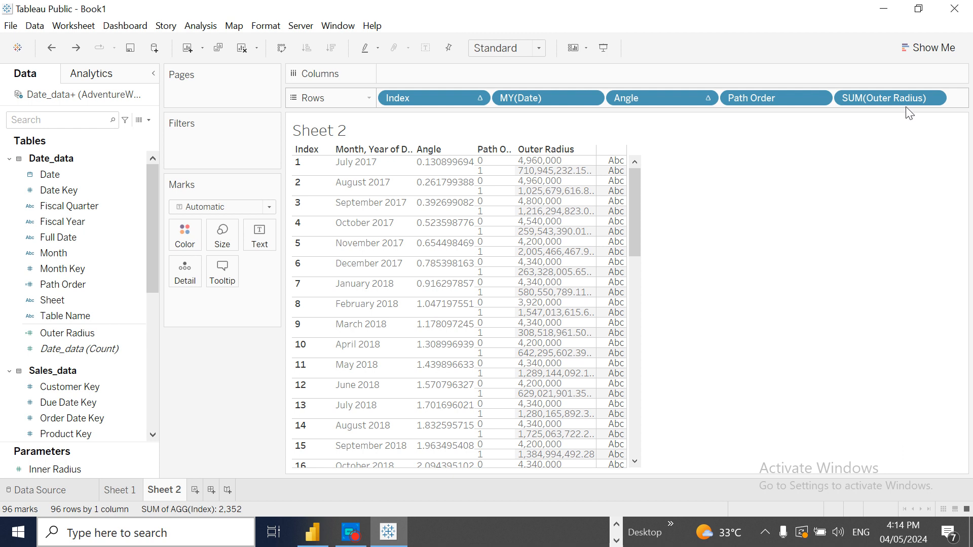
# - Set the Outer Radius measure on Rows to aggregate by Minimum
pyautogui.click(932, 97)
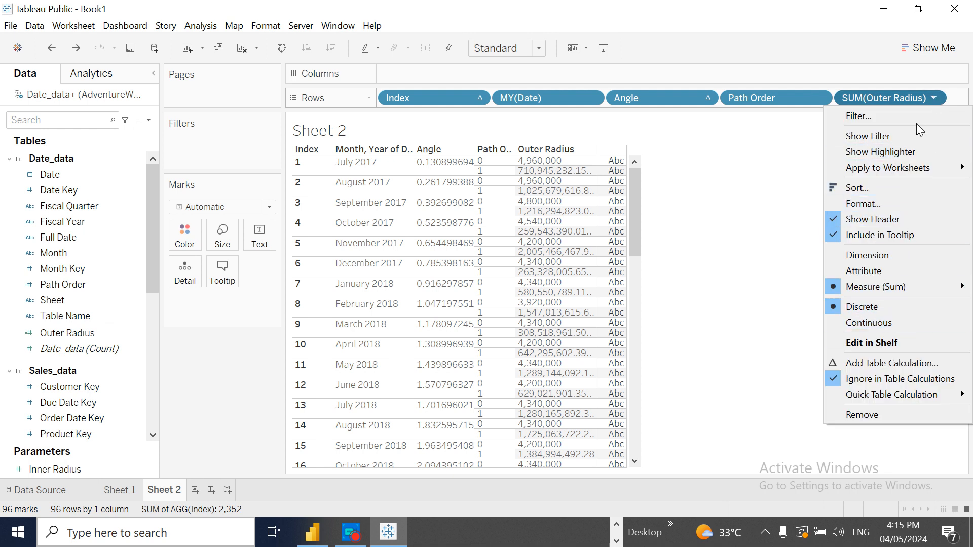
pyautogui.moveTo(863, 293)
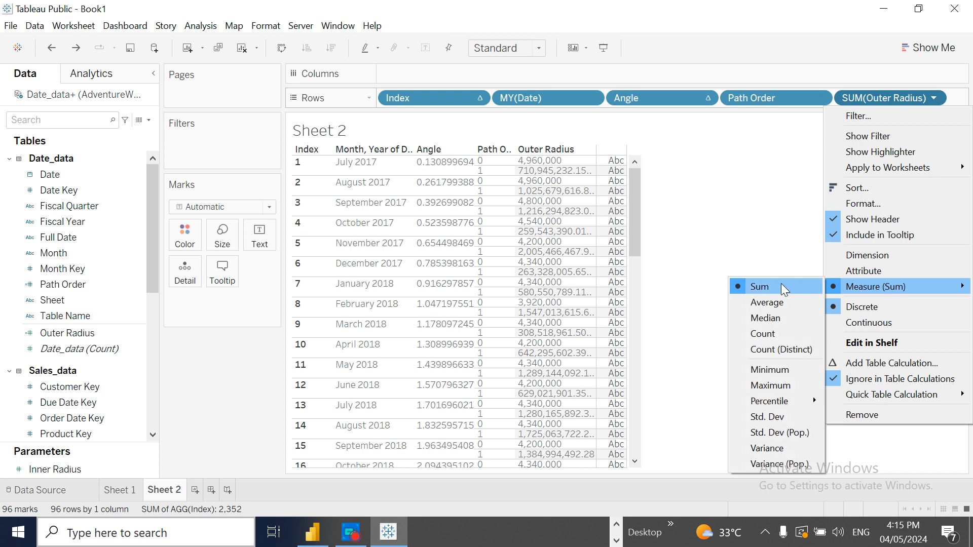
pyautogui.click(772, 371)
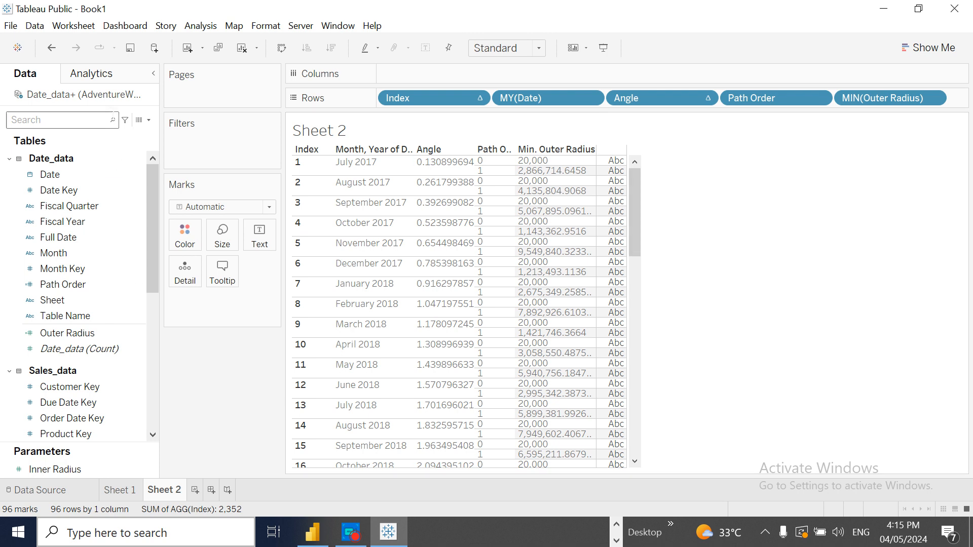
# - Create a calculated field named X with the formula MIN([Outer Radius])*COS([Angle])
pyautogui.click(149, 121)
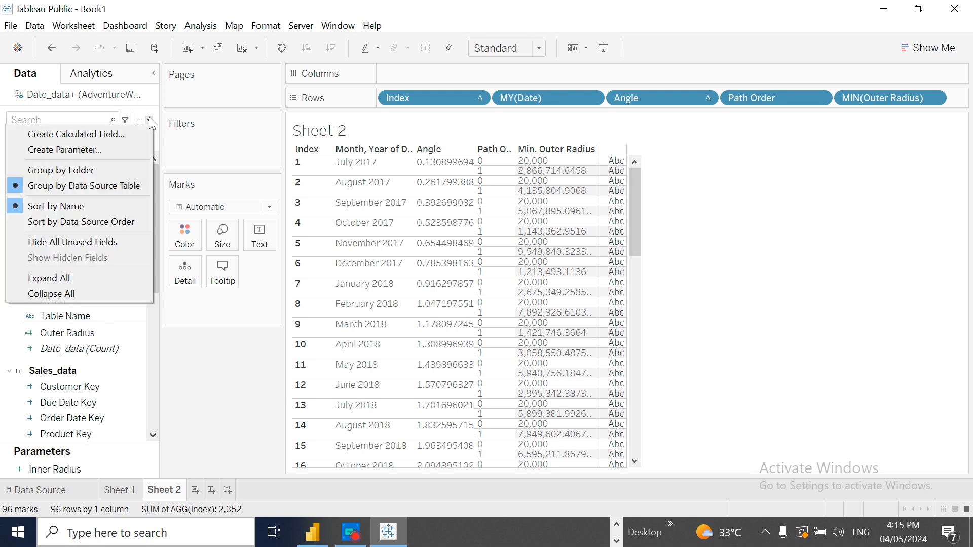
pyautogui.click(114, 134)
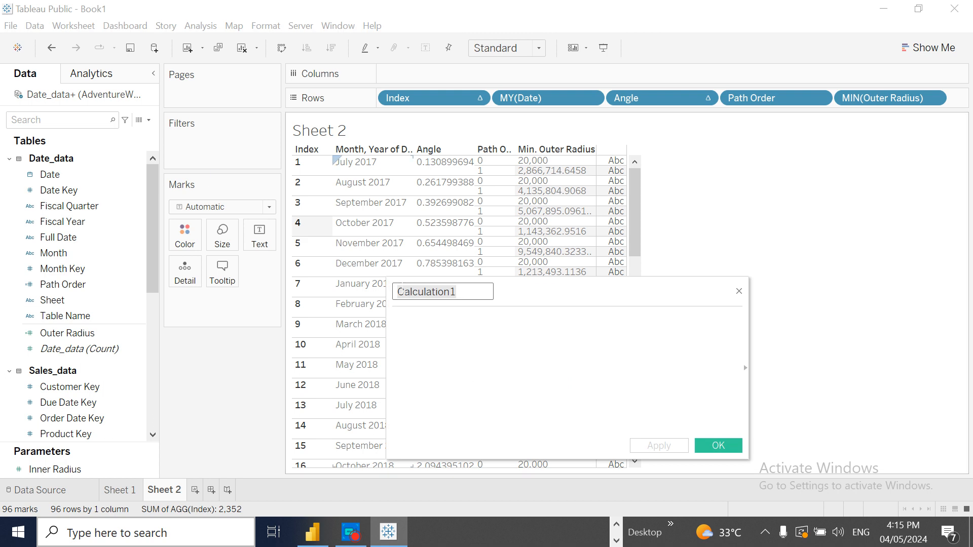
pyautogui.write('X')
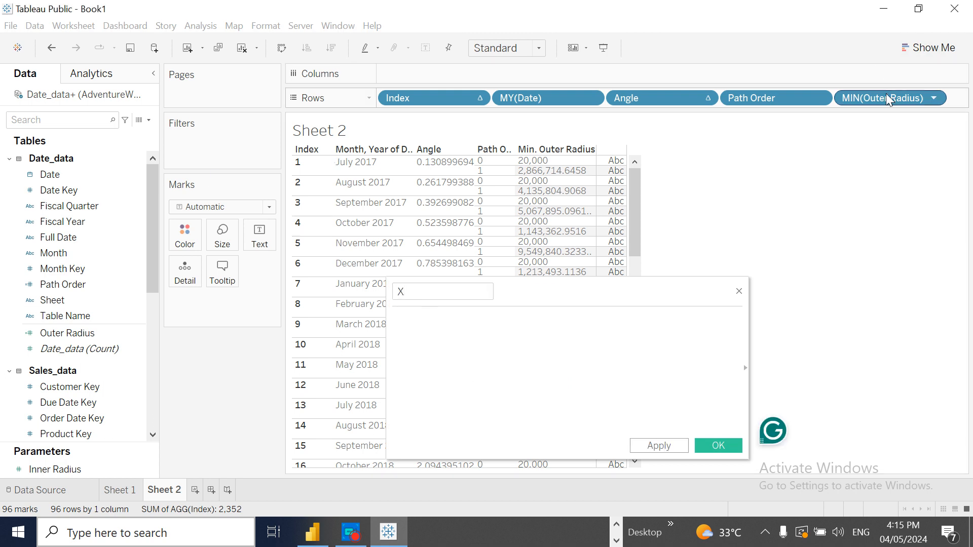
pyautogui.moveTo(886, 93); pyautogui.dragTo(467, 330)
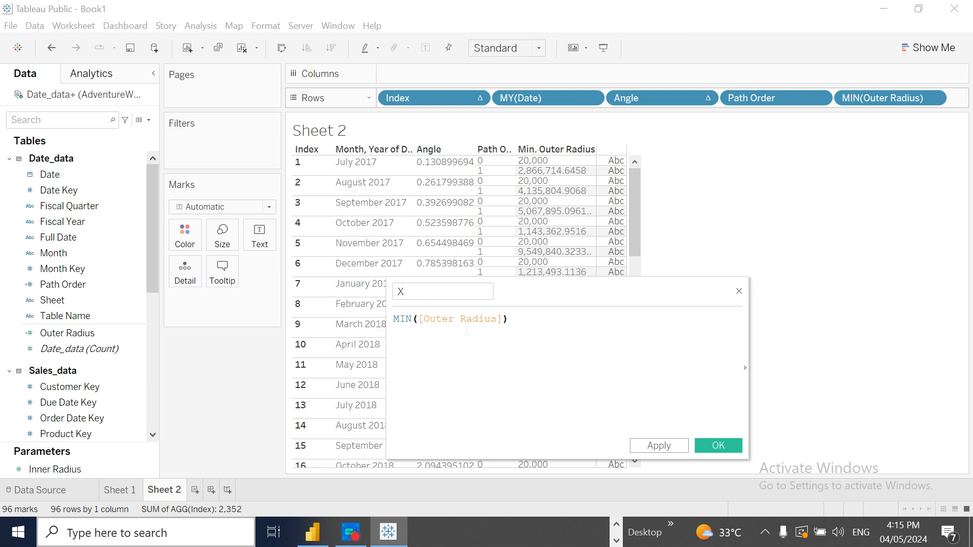
pyautogui.write('*COS')
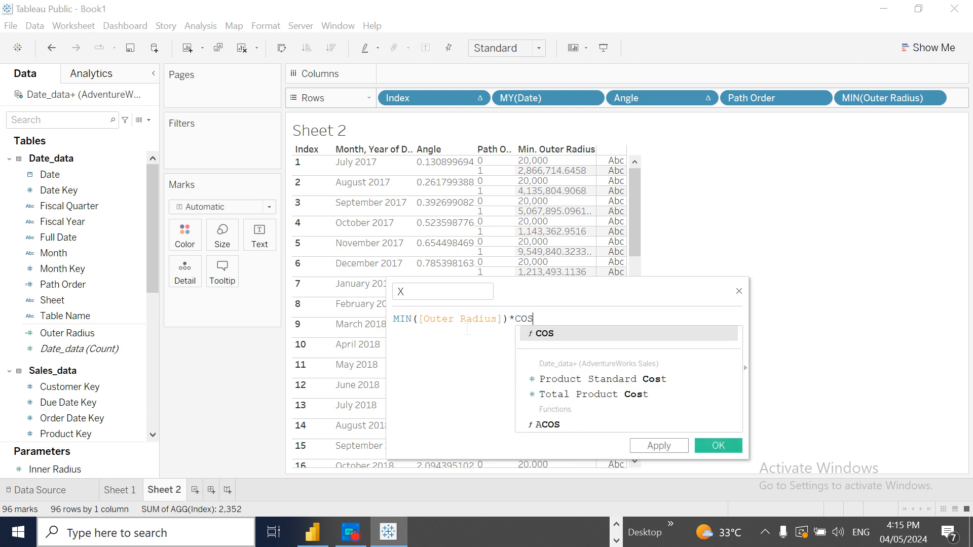
pyautogui.click(563, 336)
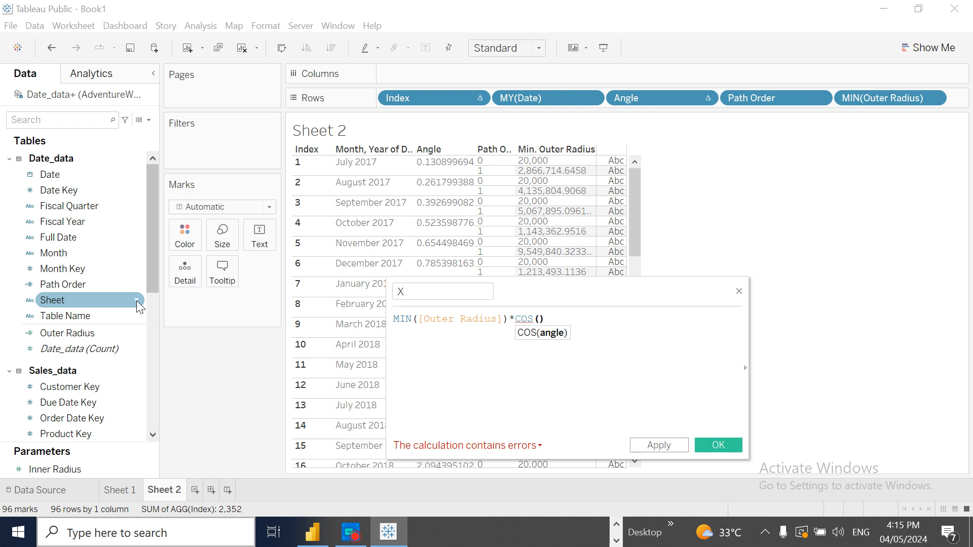
pyautogui.moveTo(147, 255); pyautogui.dragTo(150, 401)
pyautogui.moveTo(68, 390); pyautogui.dragTo(542, 334)
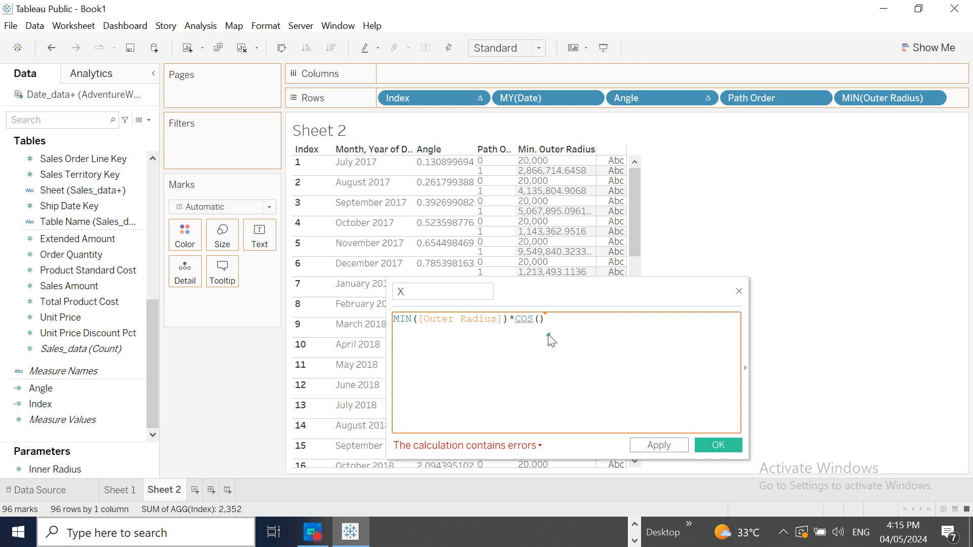
pyautogui.moveTo(601, 322); pyautogui.dragTo(557, 320)
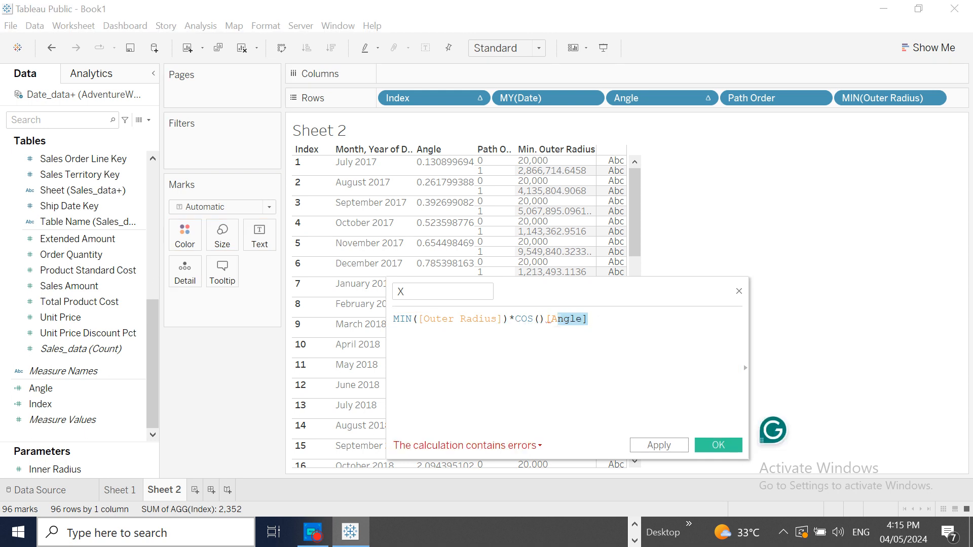
pyautogui.press('BackSpace')
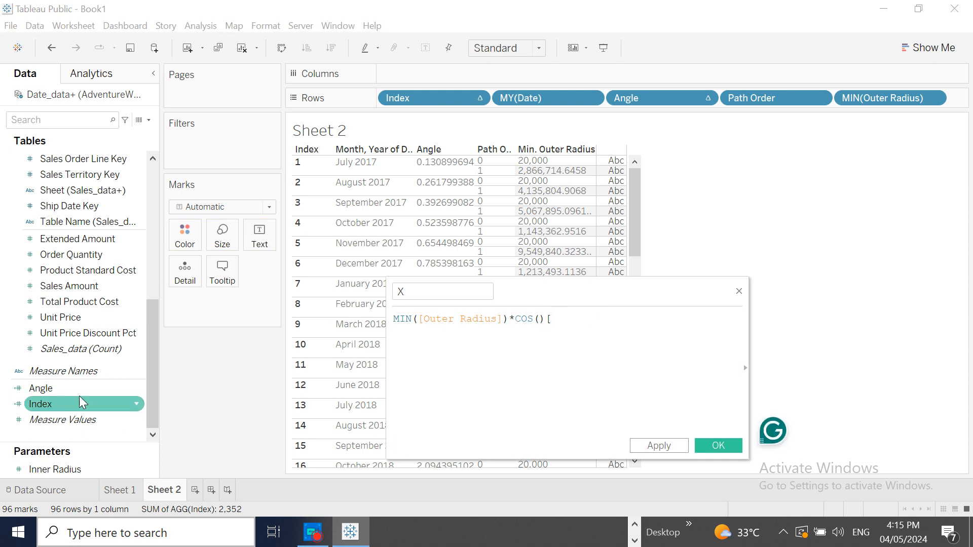
pyautogui.moveTo(56, 389); pyautogui.dragTo(538, 323)
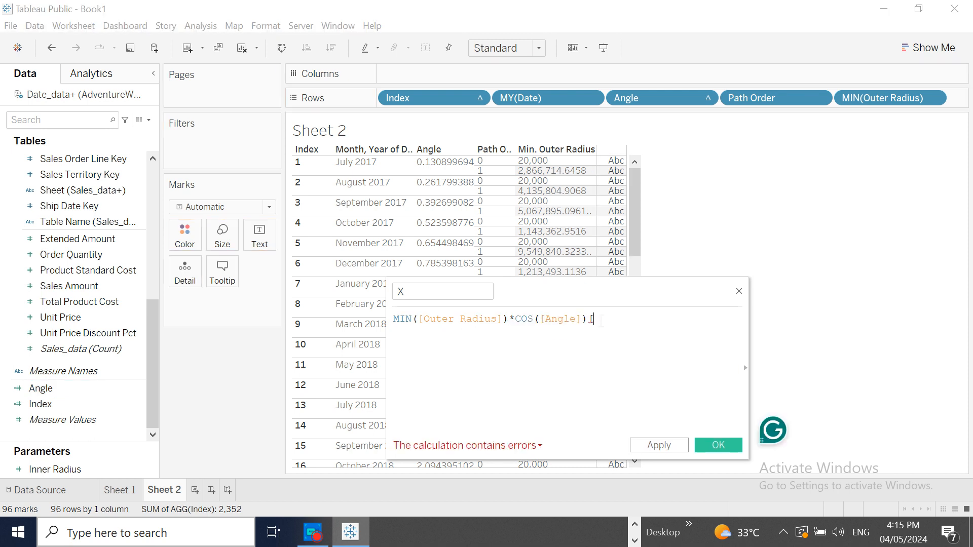
pyautogui.click(726, 449)
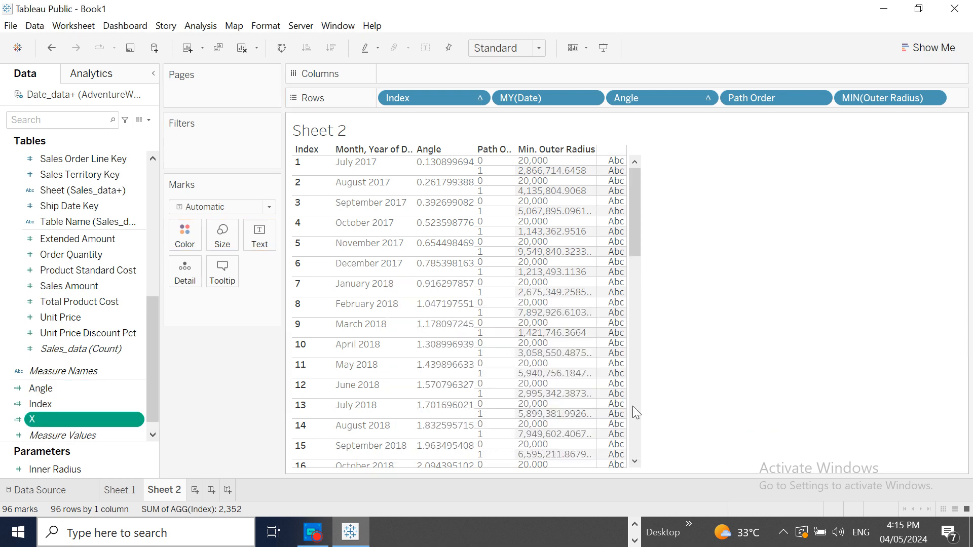
# - Duplicate the X calculated field and rename the copy Y
pyautogui.rightClick(136, 417)
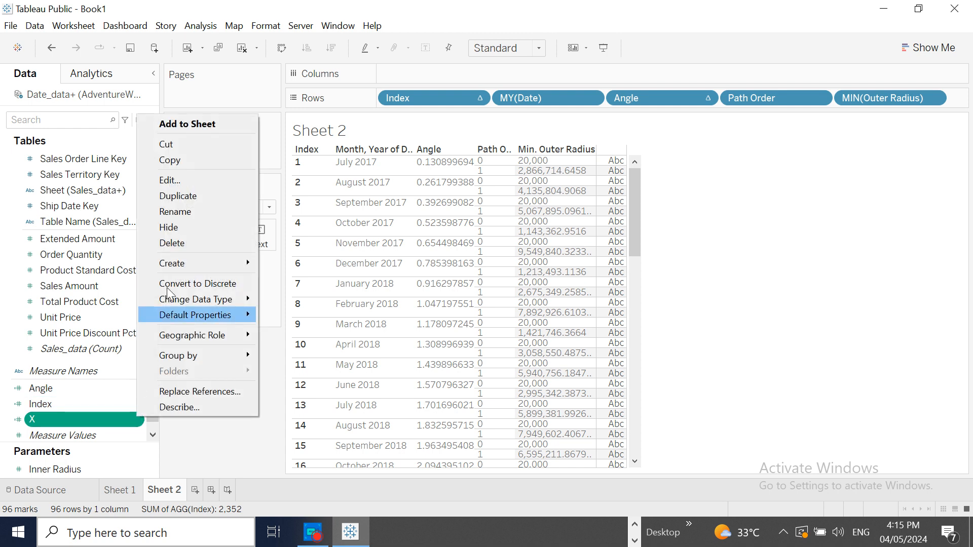
pyautogui.click(191, 200)
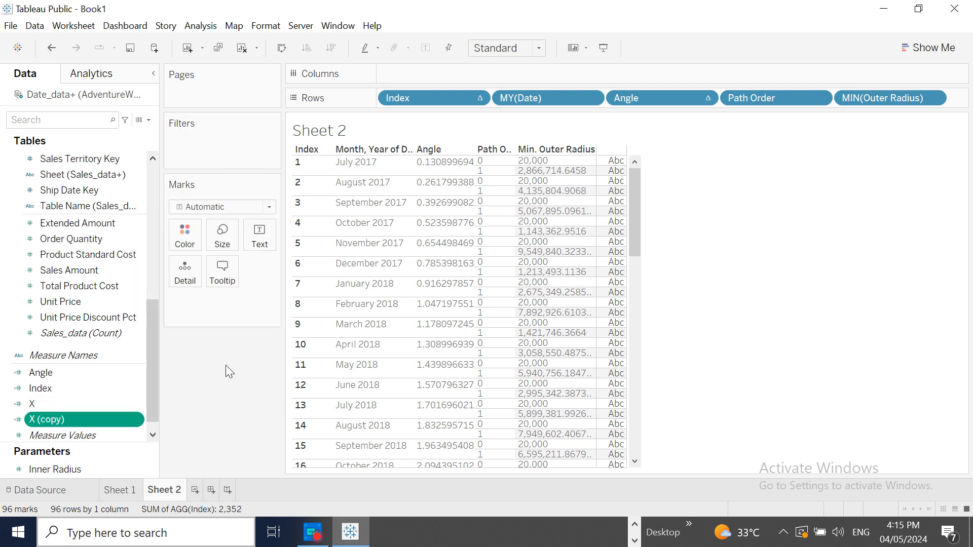
pyautogui.rightClick(135, 421)
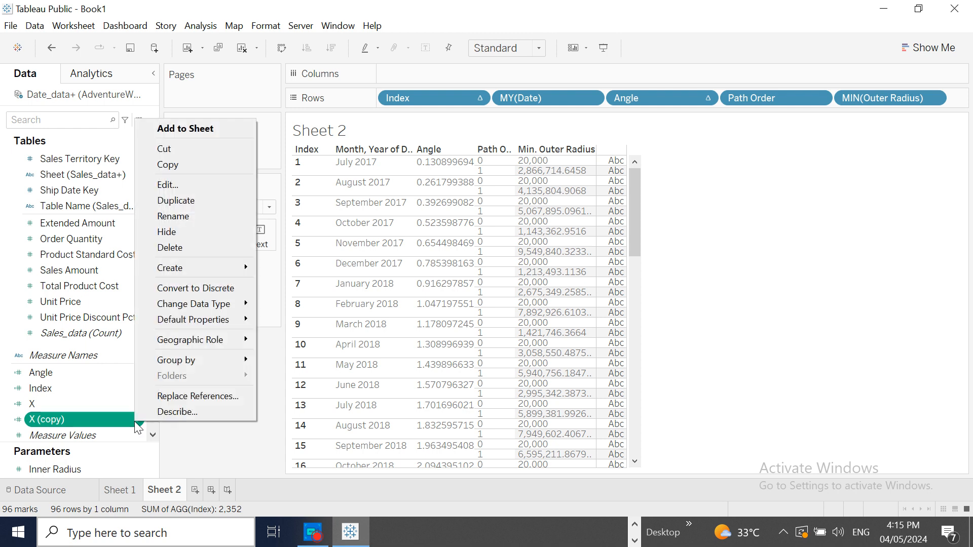
pyautogui.click(173, 216)
pyautogui.write('Y')
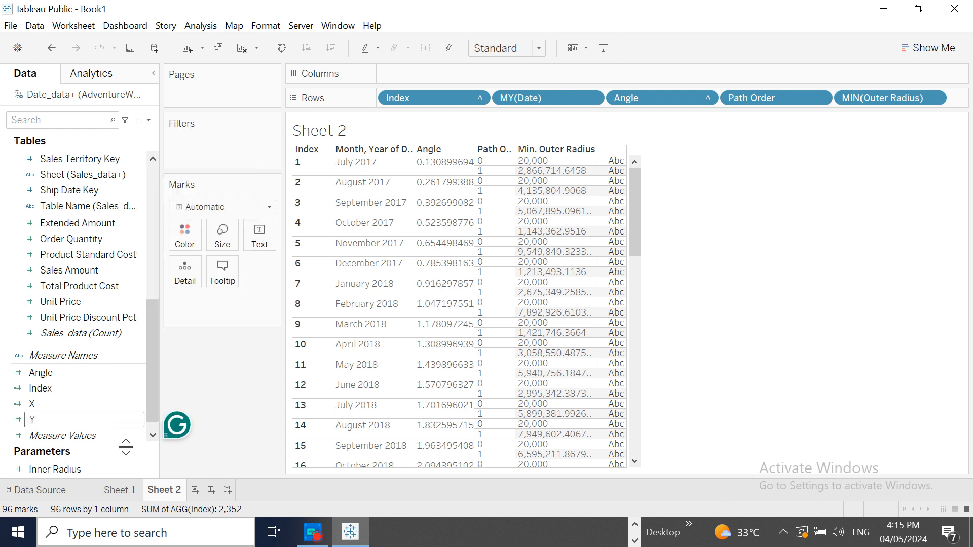
pyautogui.press('Return')
# - Add the X and Y fields to Rows after the minimum Outer Radius
pyautogui.click(66, 403)
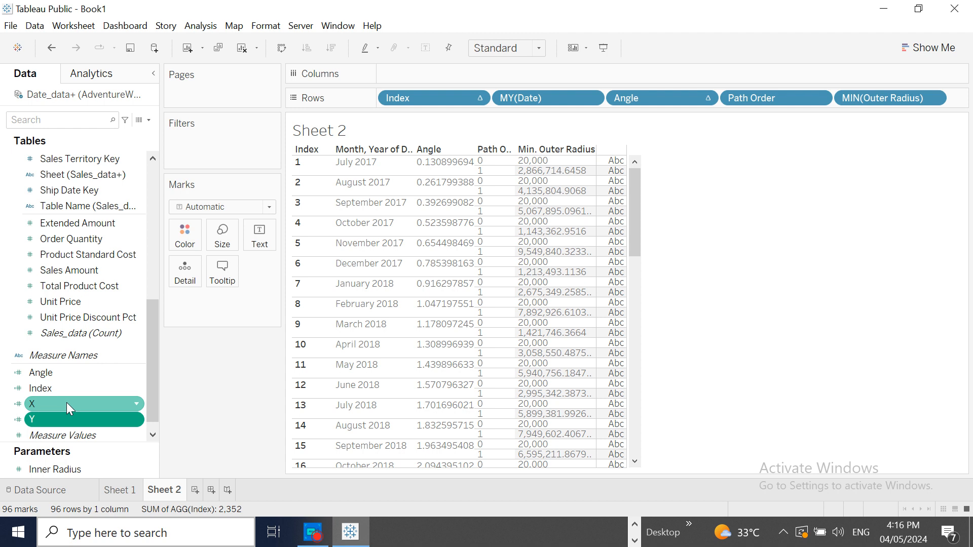
pyautogui.moveTo(130, 361); pyautogui.dragTo(967, 105)
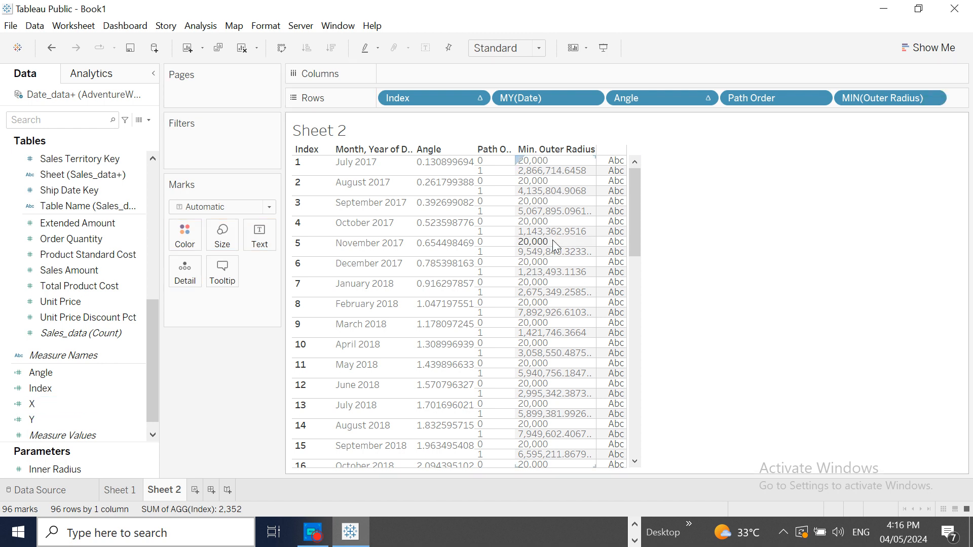
pyautogui.click(62, 419)
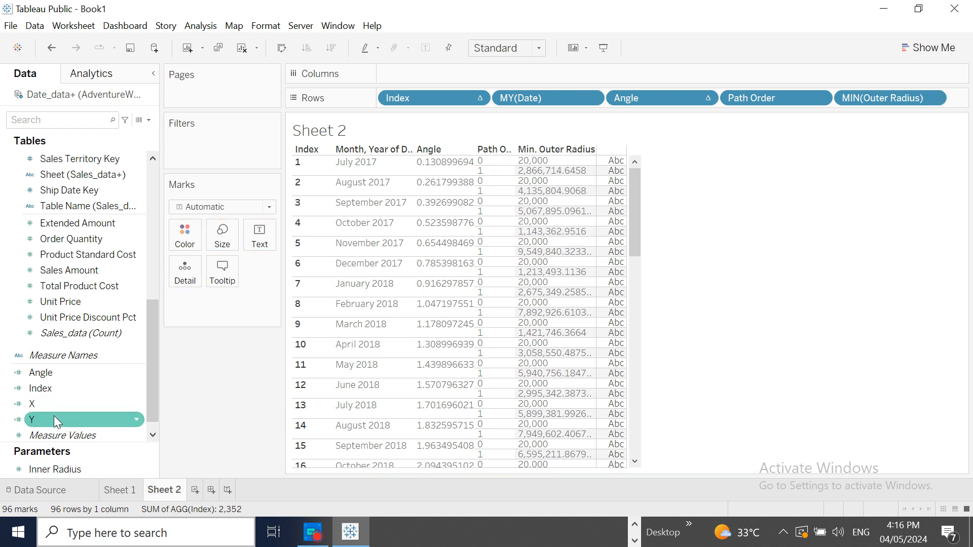
pyautogui.click(41, 406)
pyautogui.moveTo(40, 406); pyautogui.dragTo(961, 102)
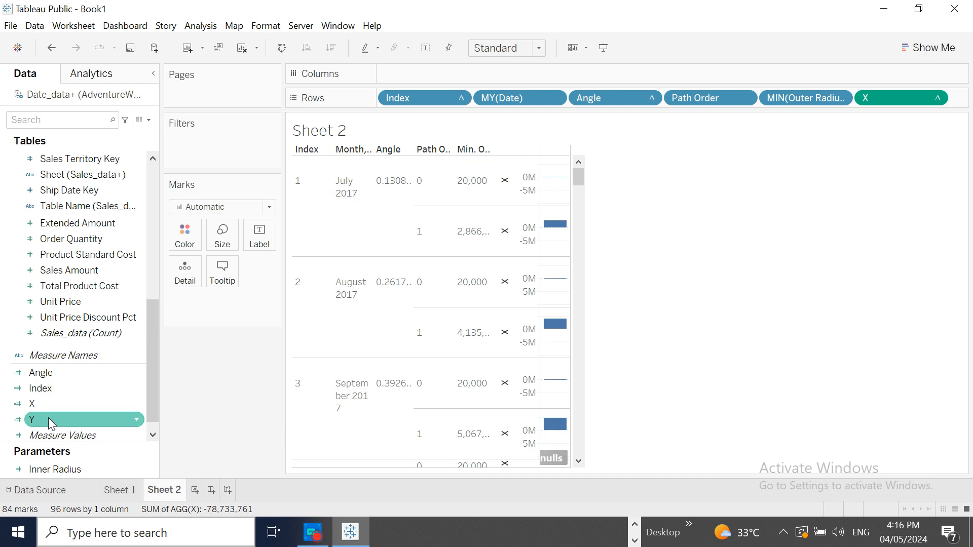
pyautogui.moveTo(47, 419); pyautogui.dragTo(951, 100)
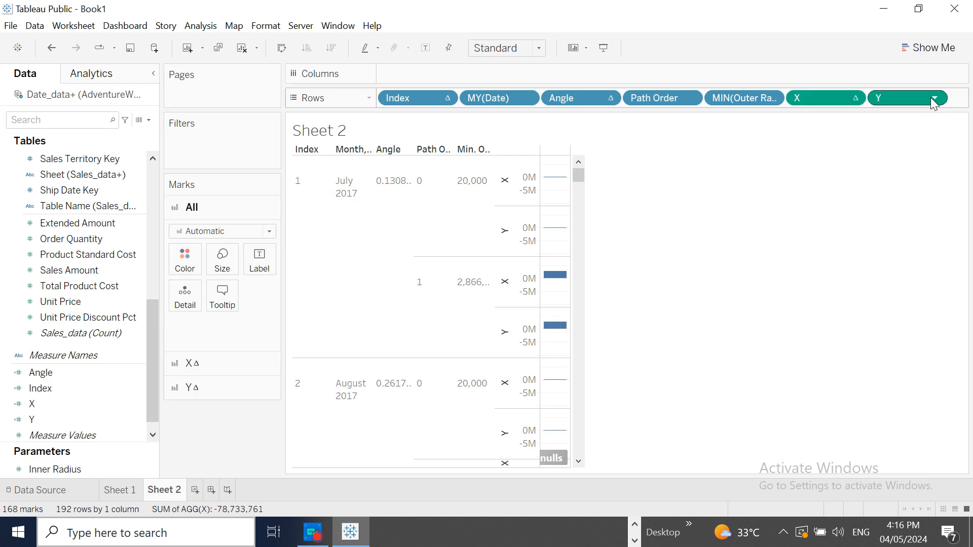
# - Convert both X and Y on Rows from continuous to discrete
pyautogui.click(855, 98)
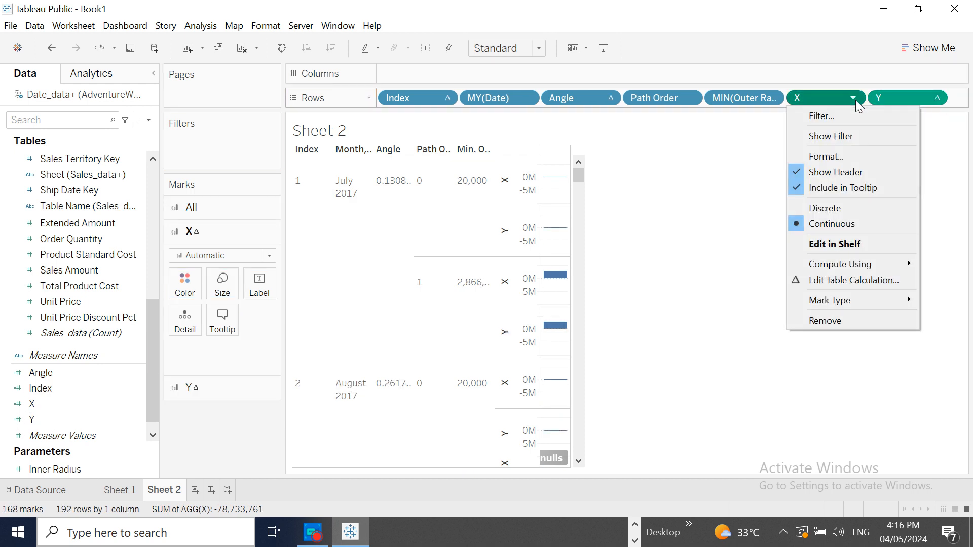
pyautogui.click(849, 208)
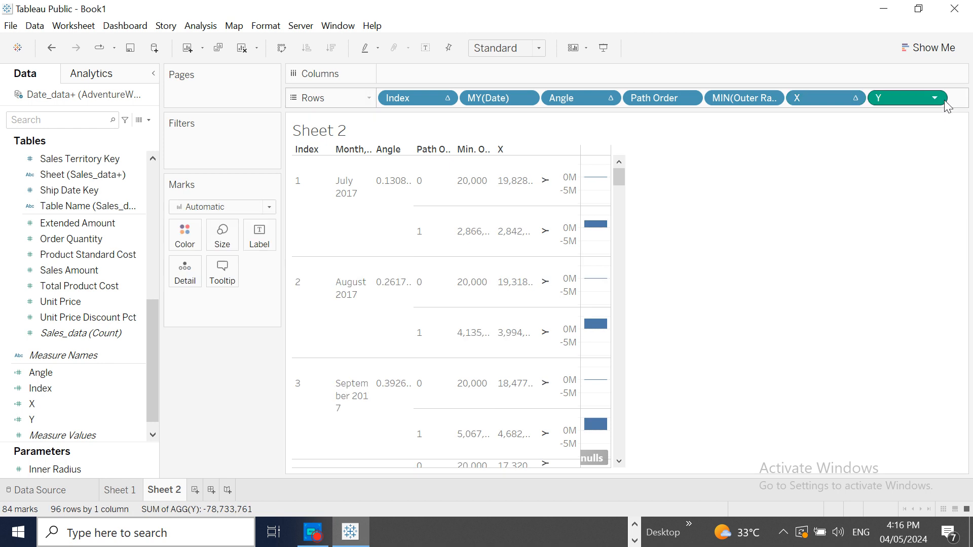
pyautogui.click(944, 100)
pyautogui.click(937, 101)
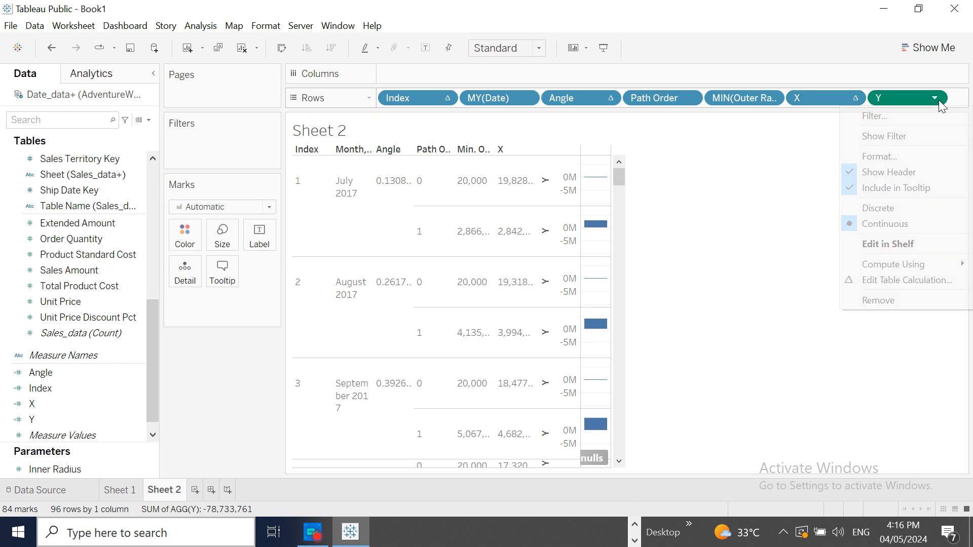
pyautogui.click(899, 208)
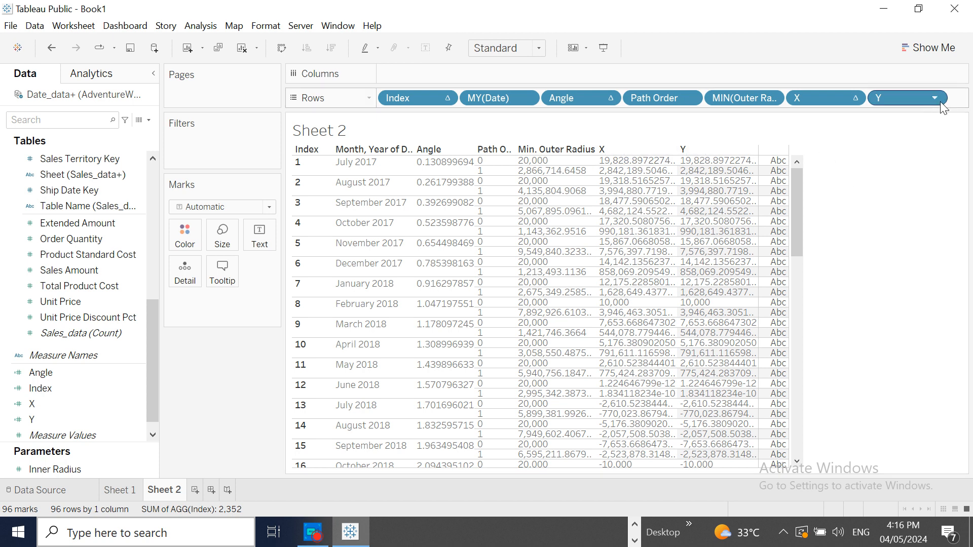
# - Remove Y from Rows and change the Y calculation's formula to MIN([Outer Radius])*SIN([Angle])
pyautogui.moveTo(924, 96); pyautogui.dragTo(106, 405)
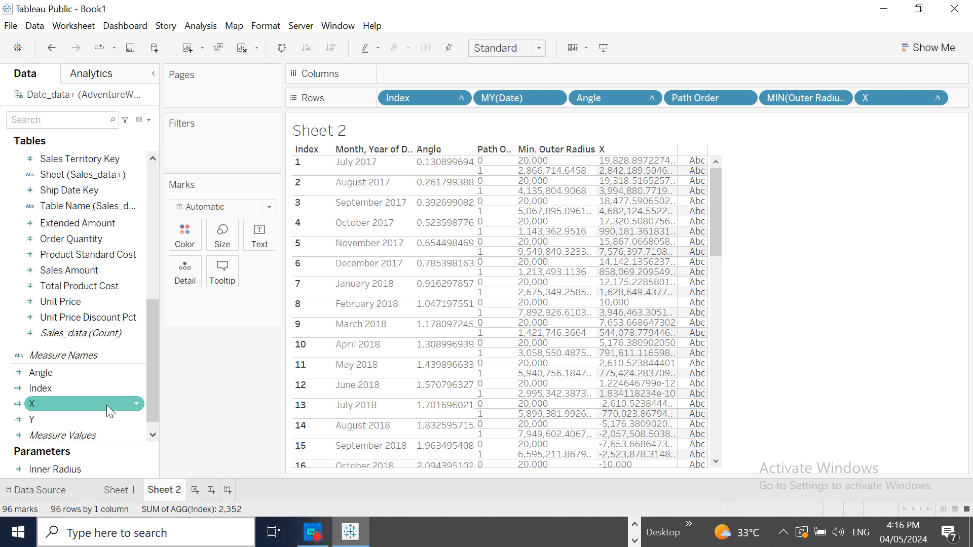
pyautogui.click(138, 419)
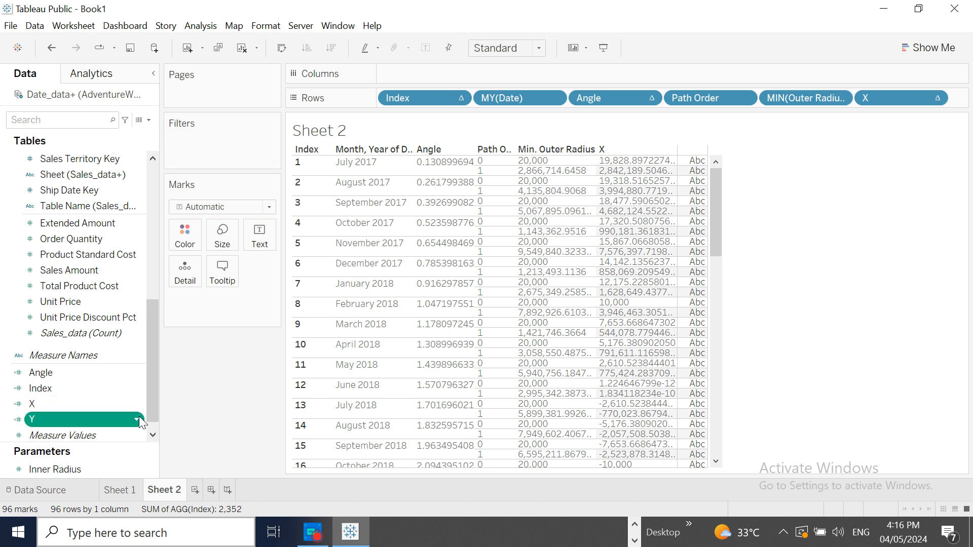
pyautogui.click(193, 179)
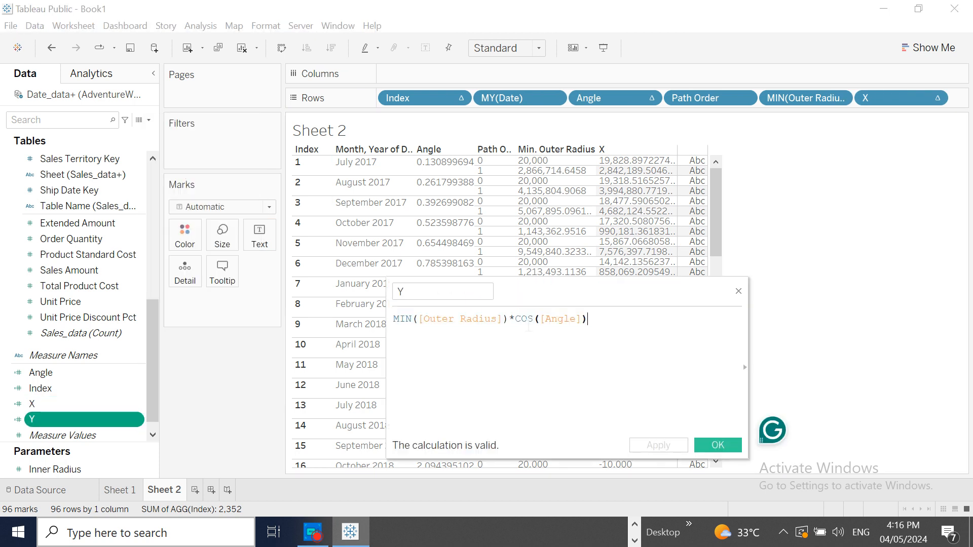
pyautogui.click(528, 320)
pyautogui.press('BackSpace')
pyautogui.press('BackSpace')
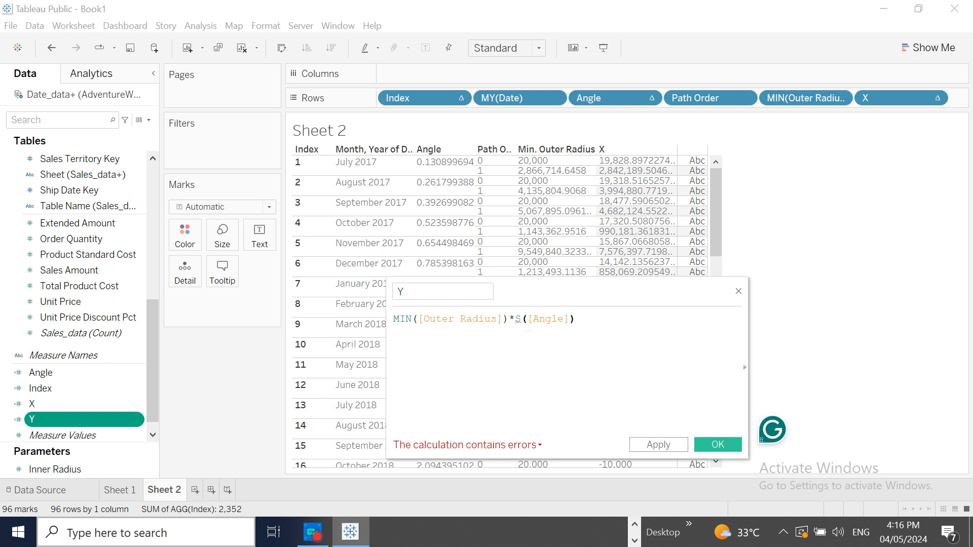
pyautogui.write('IN')
pyautogui.click(553, 335)
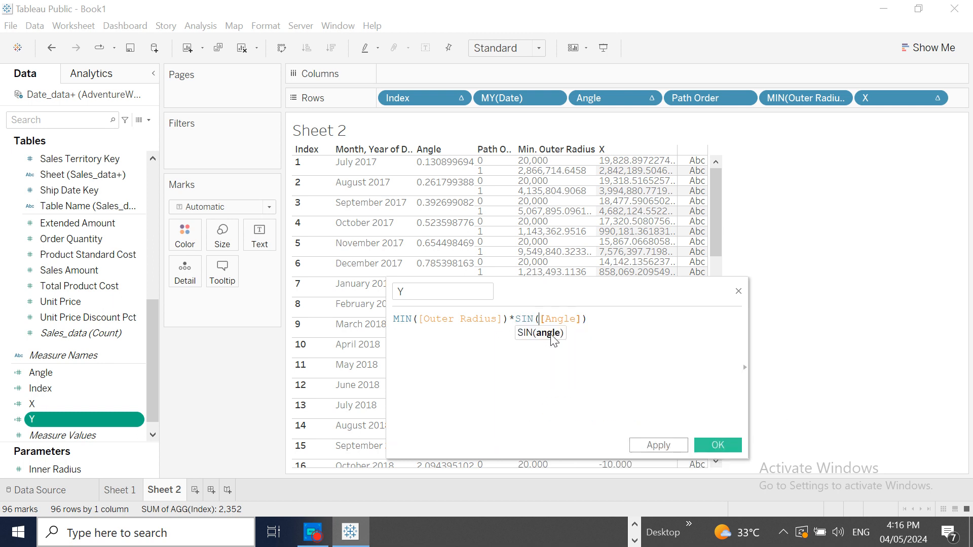
pyautogui.click(653, 447)
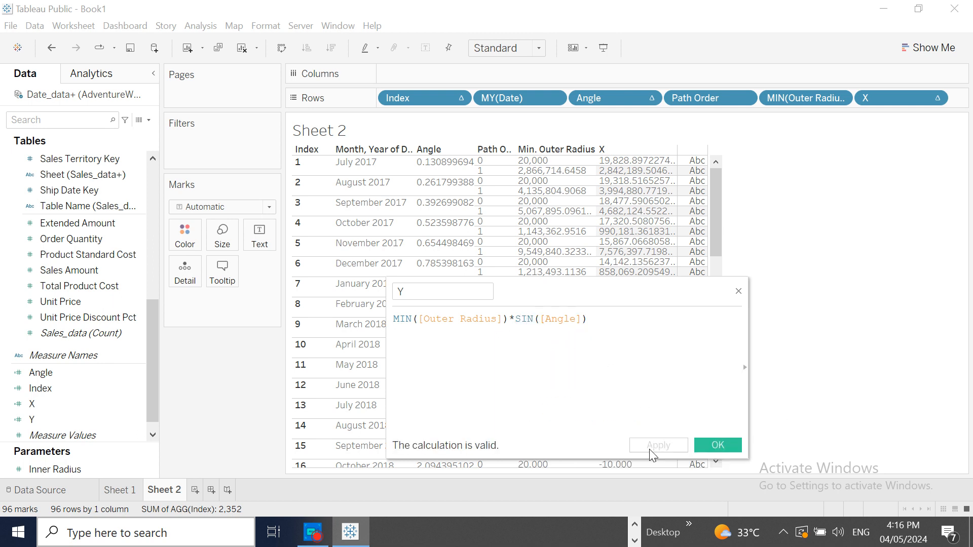
pyautogui.click(718, 445)
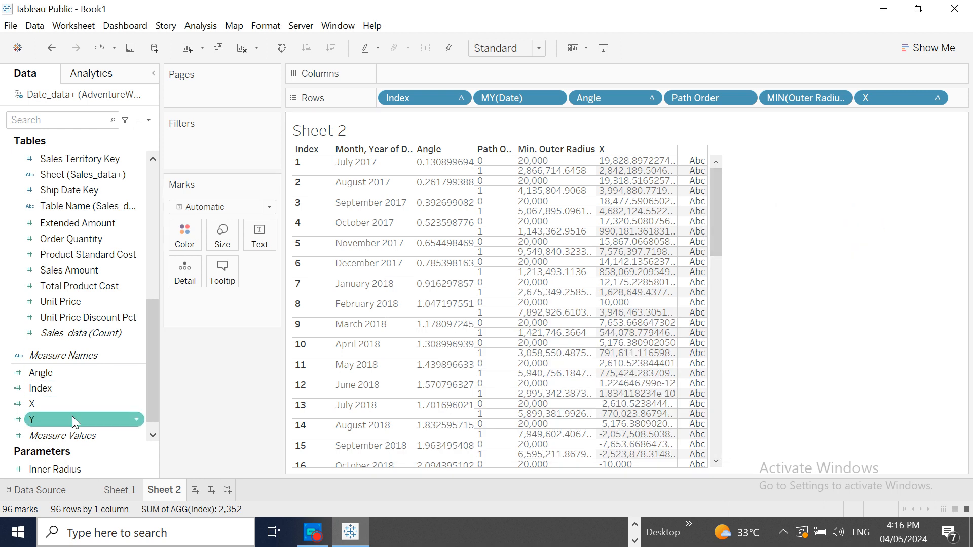
# - Place the Y field back on Rows after X and make it discrete
pyautogui.moveTo(72, 417); pyautogui.dragTo(955, 106)
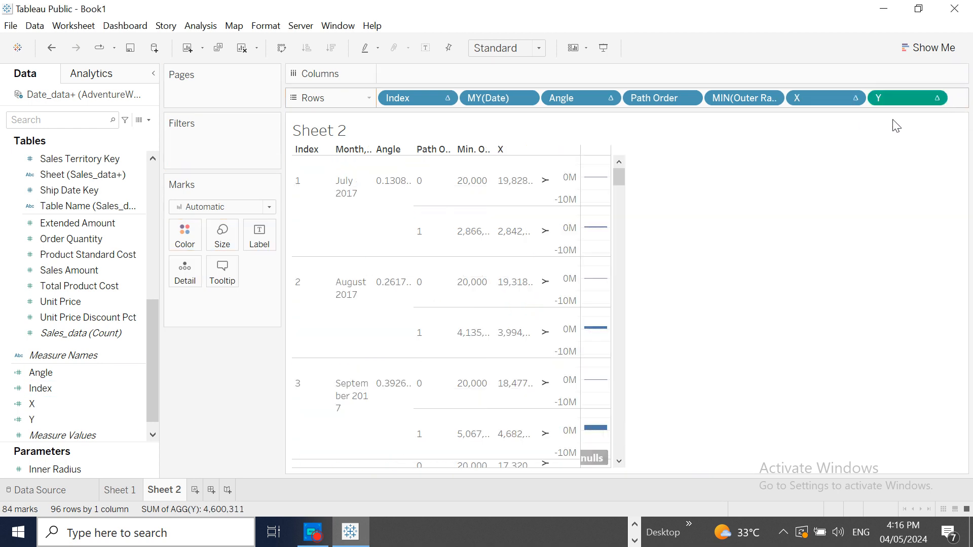
pyautogui.click(936, 98)
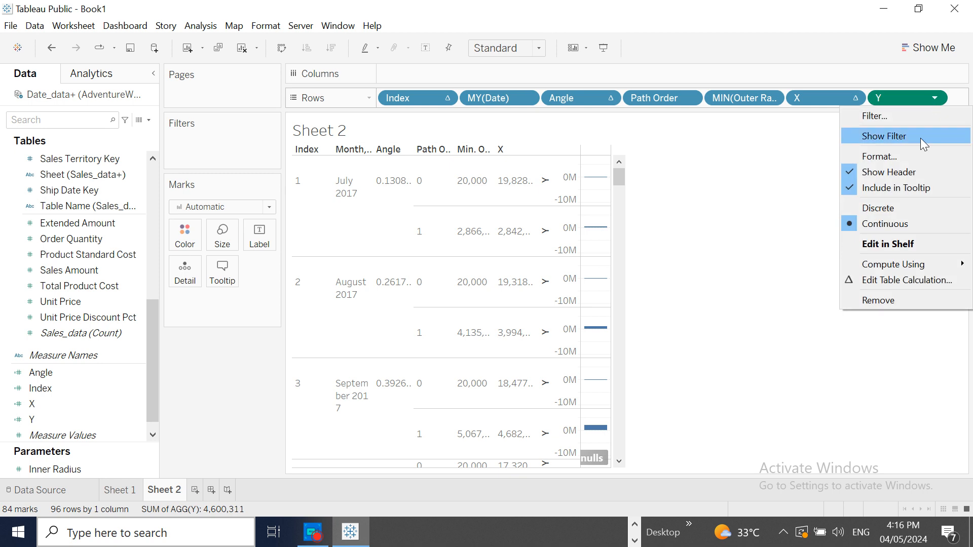
pyautogui.click(888, 209)
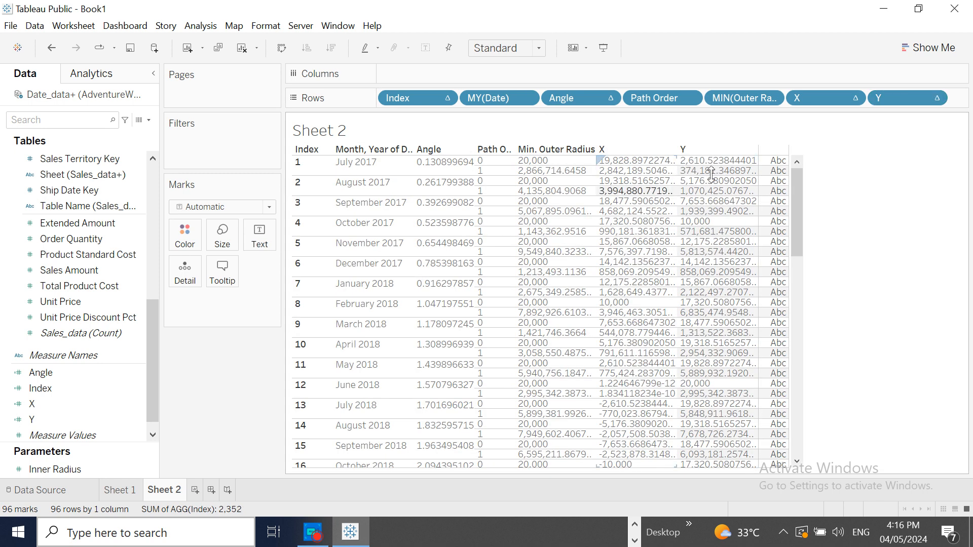
# - Add a new blank worksheet to the workbook
pyautogui.click(196, 490)
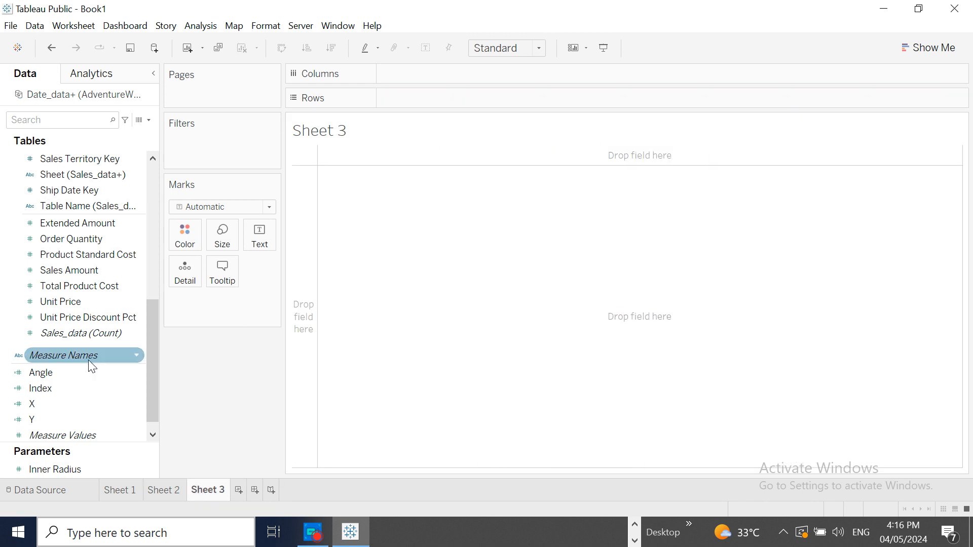
# - Place the calculated field X on Columns and the calculated field Y on Rows
pyautogui.moveTo(62, 404); pyautogui.dragTo(430, 74)
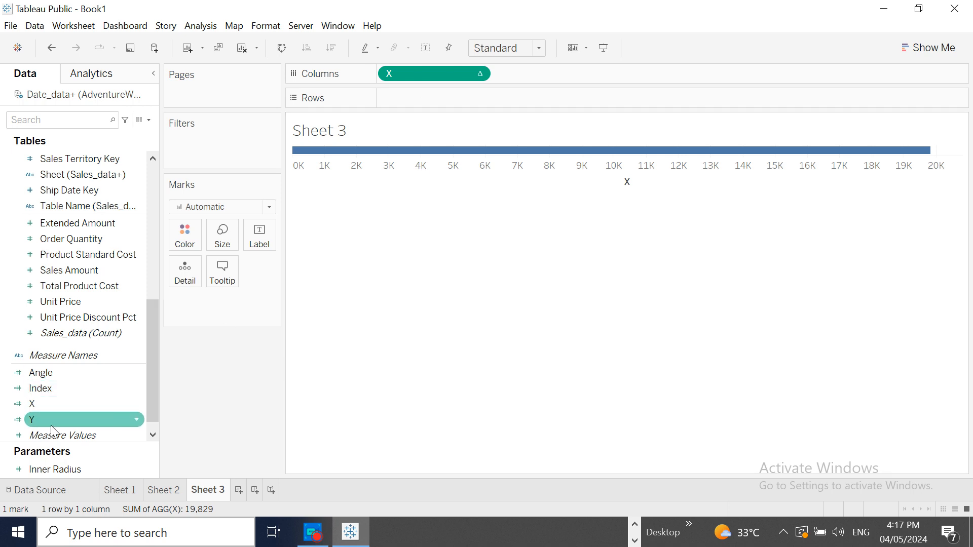
pyautogui.moveTo(51, 421); pyautogui.dragTo(421, 100)
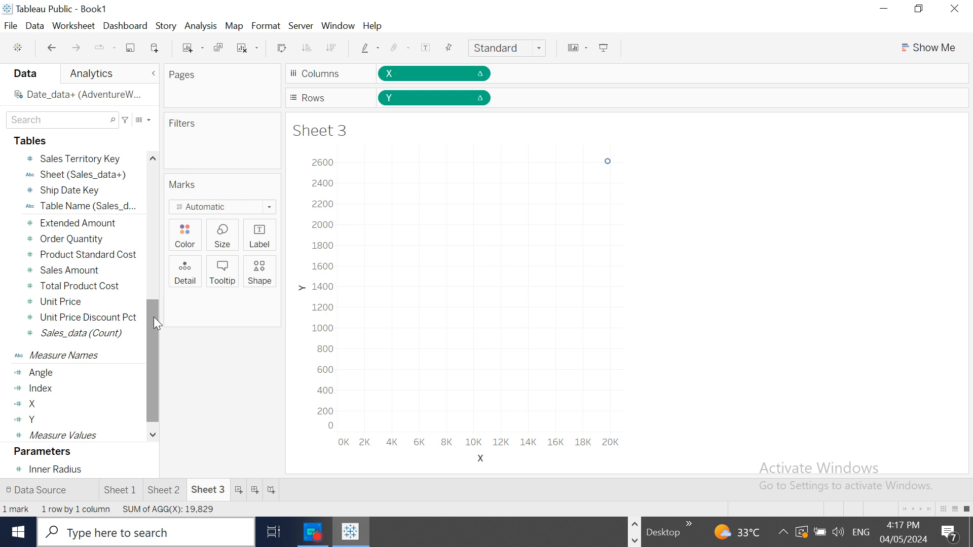
# - Add the Date and Path Order fields from Date_data to Detail on the Marks card
pyautogui.scroll(3, 153, 234)
pyautogui.scroll(3, 154, 234)
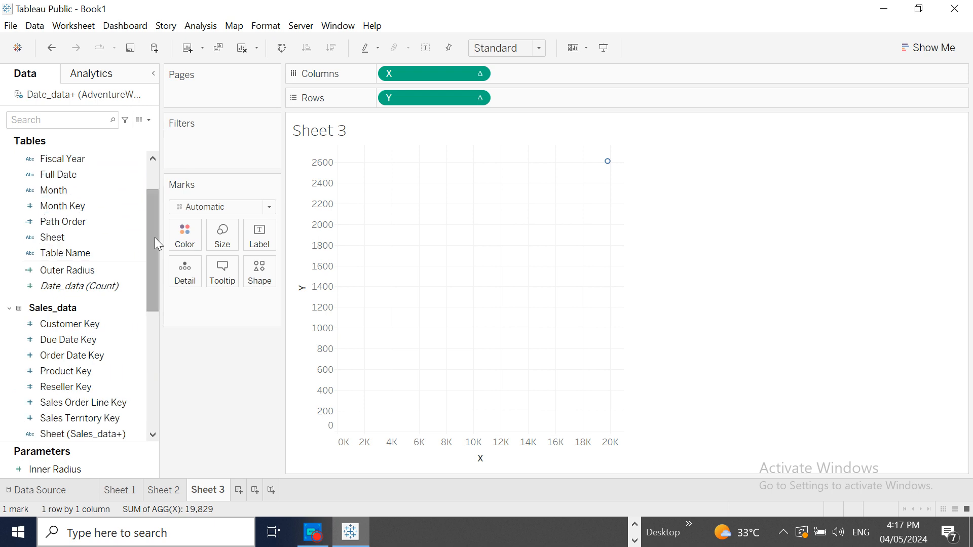
pyautogui.scroll(2, 150, 256)
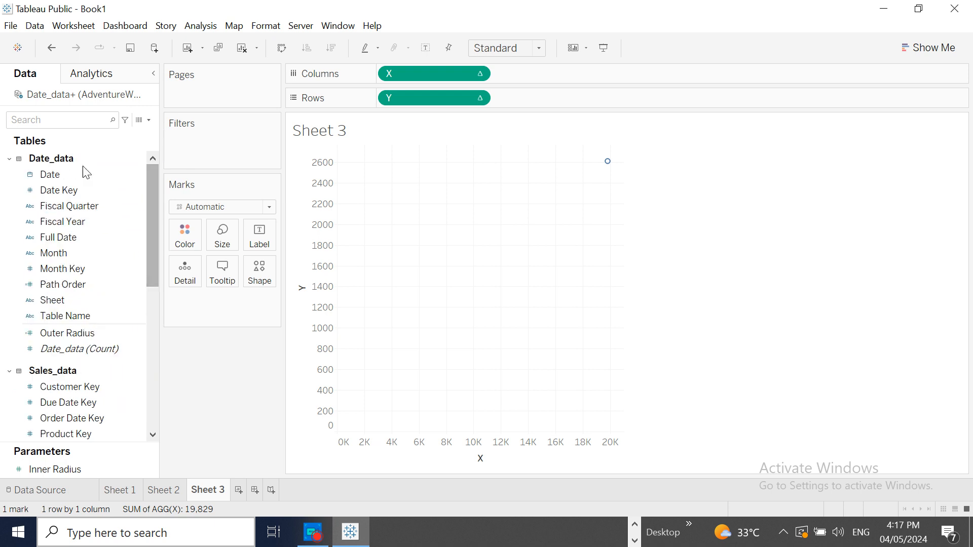
pyautogui.moveTo(74, 172); pyautogui.dragTo(185, 268)
pyautogui.moveTo(66, 284); pyautogui.dragTo(174, 276)
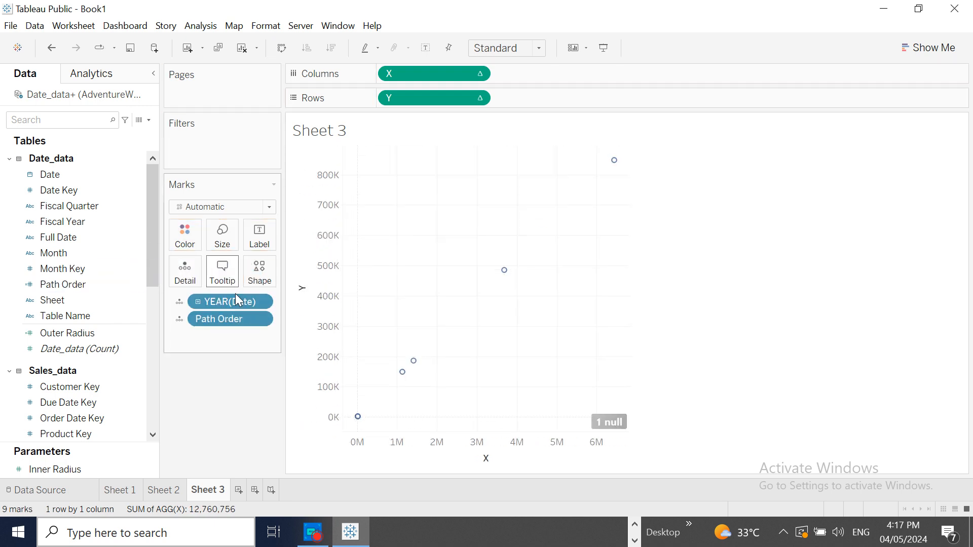
pyautogui.click(250, 319)
pyautogui.click(168, 348)
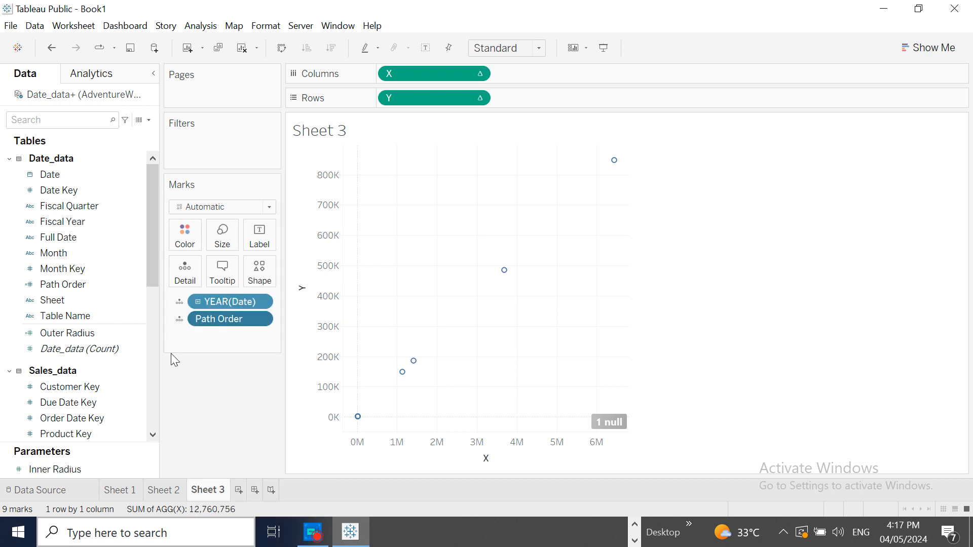
# - Change the Date field on Detail to a custom date with Month / Year detail as a date part
pyautogui.click(266, 301)
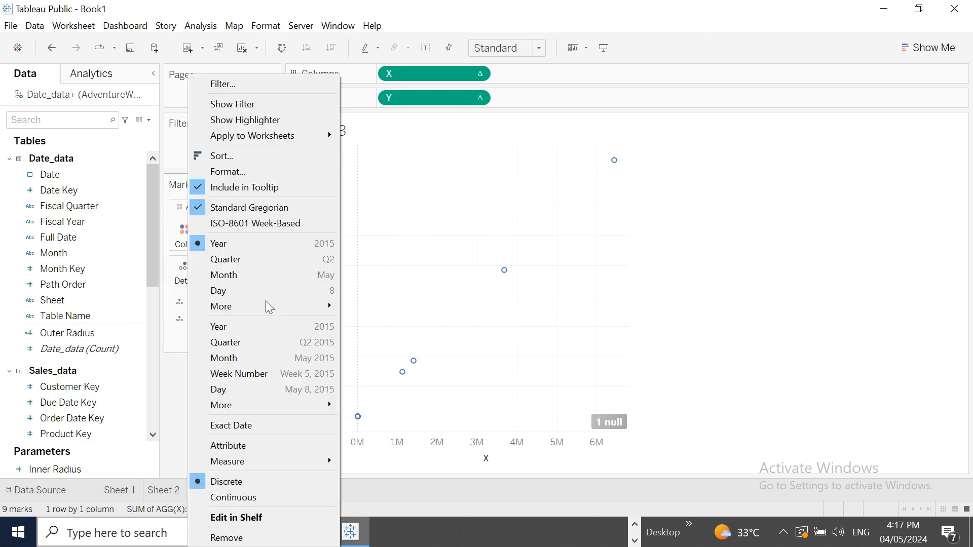
pyautogui.moveTo(324, 306)
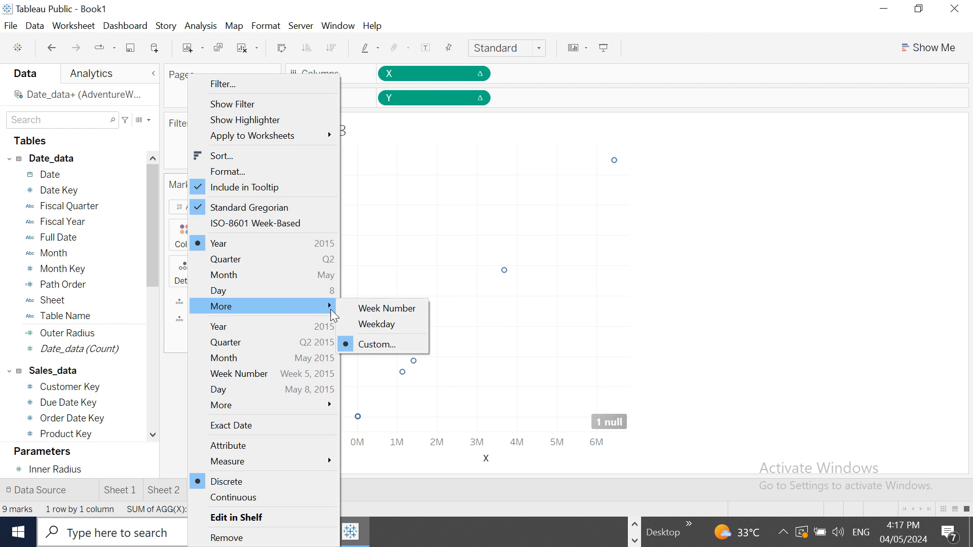
pyautogui.click(377, 344)
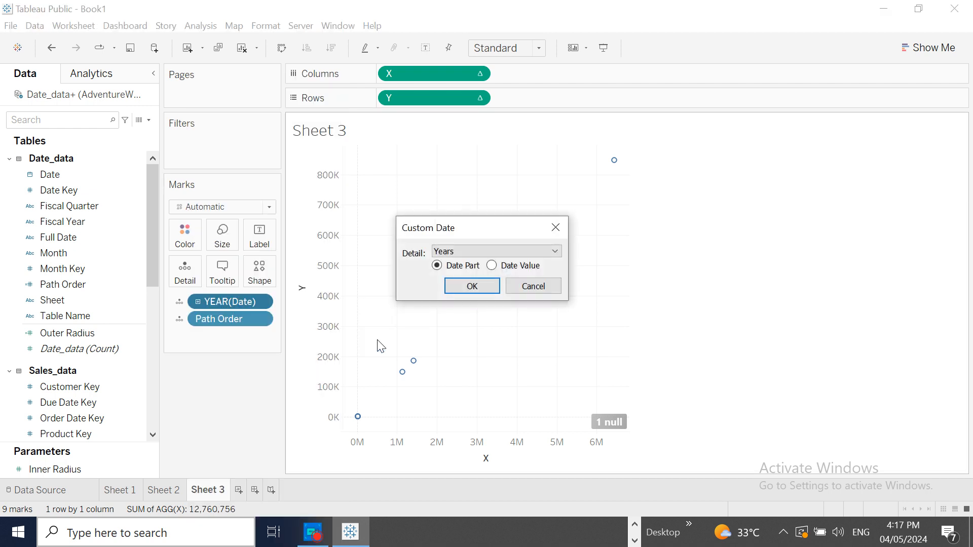
pyautogui.click(553, 251)
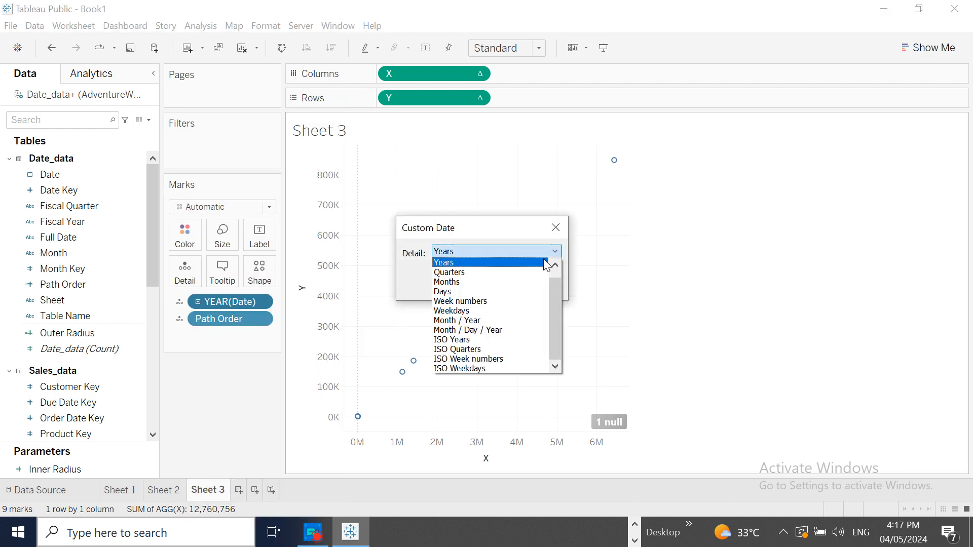
pyautogui.click(500, 321)
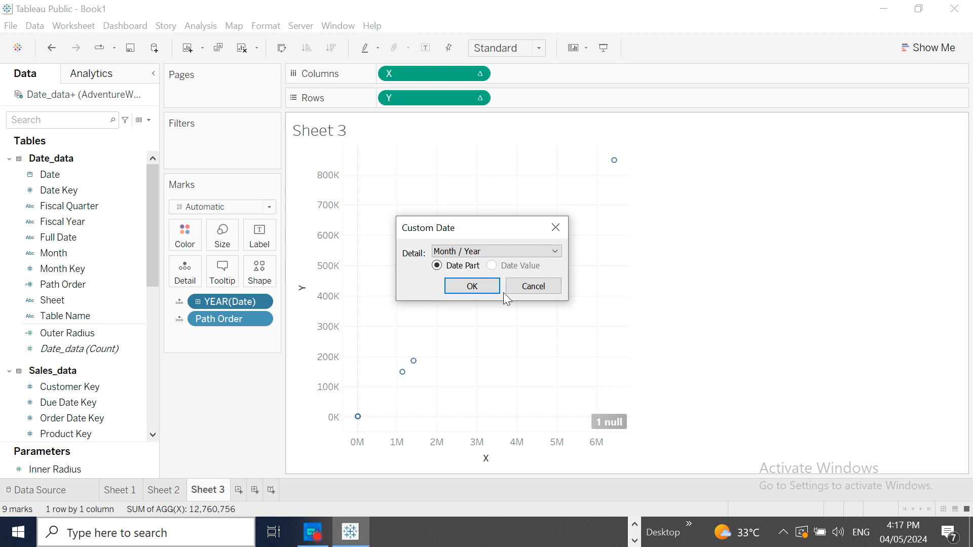
pyautogui.click(473, 286)
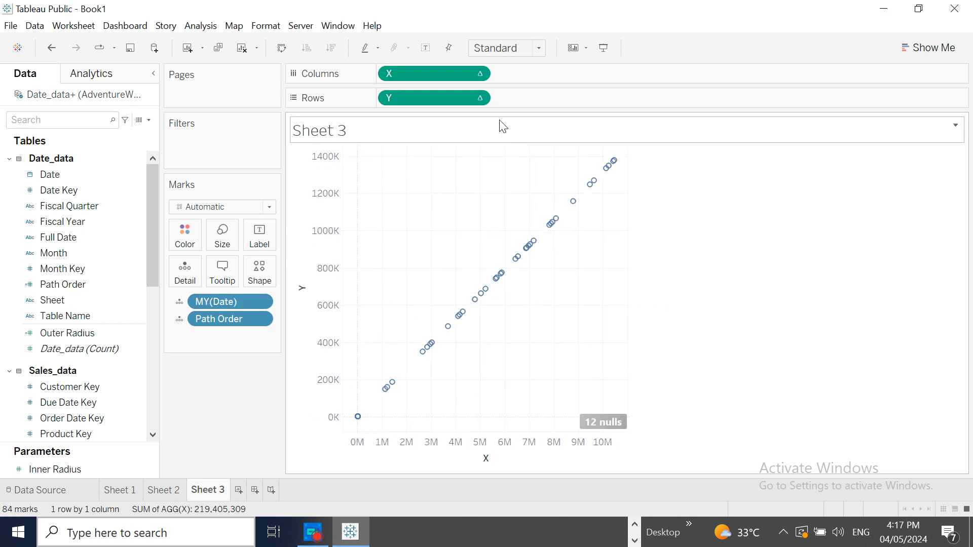
# - Set the table calculations of X on Columns and Y on Rows to compute using Date
pyautogui.click(482, 73)
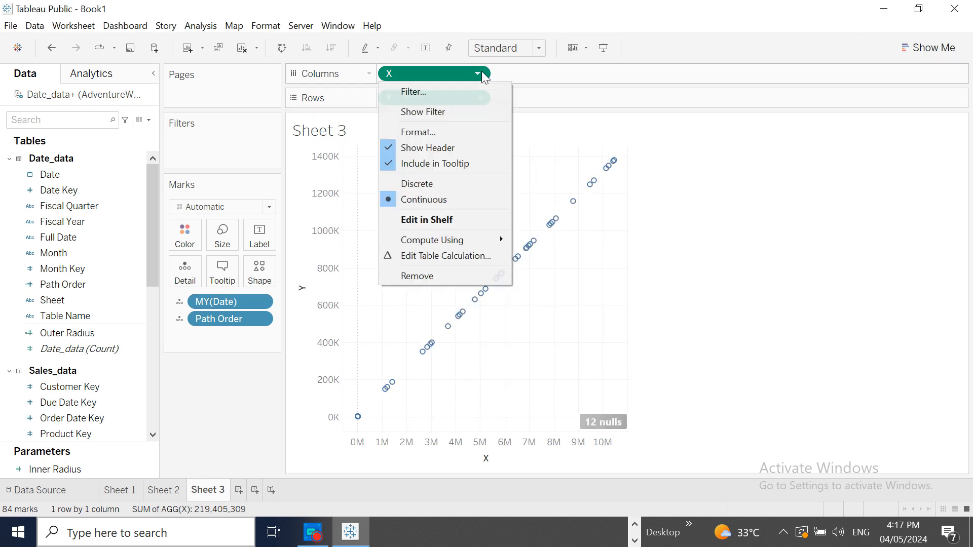
pyautogui.moveTo(467, 241)
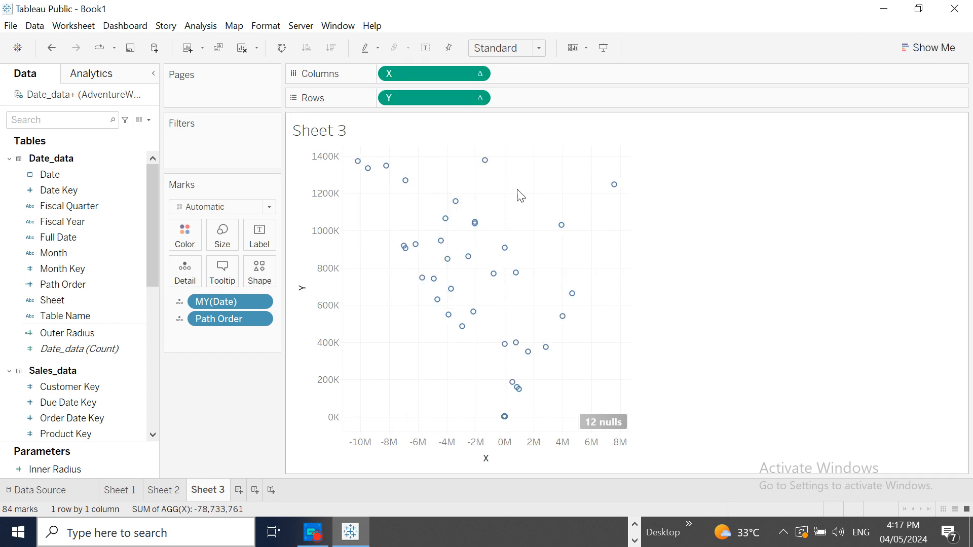
pyautogui.click(478, 98)
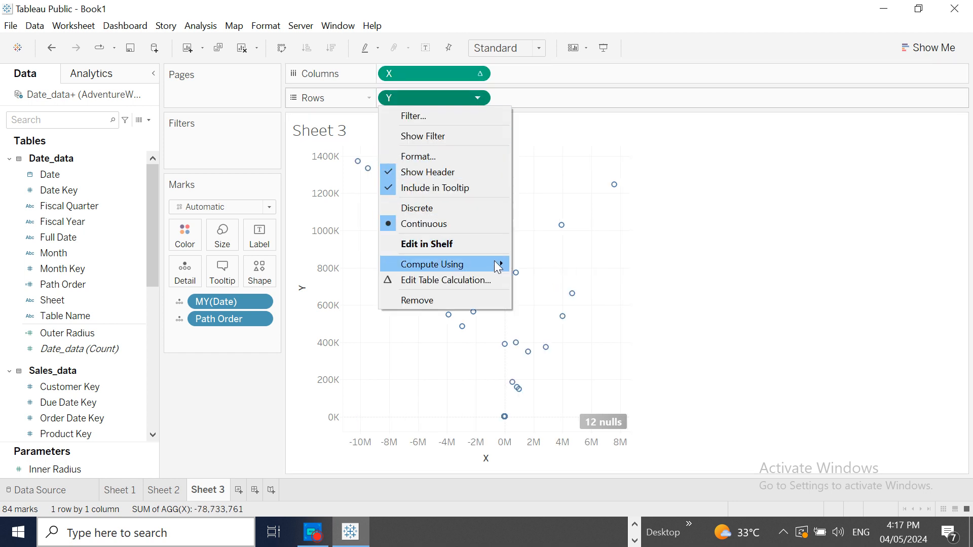
pyautogui.moveTo(495, 263)
pyautogui.click(537, 296)
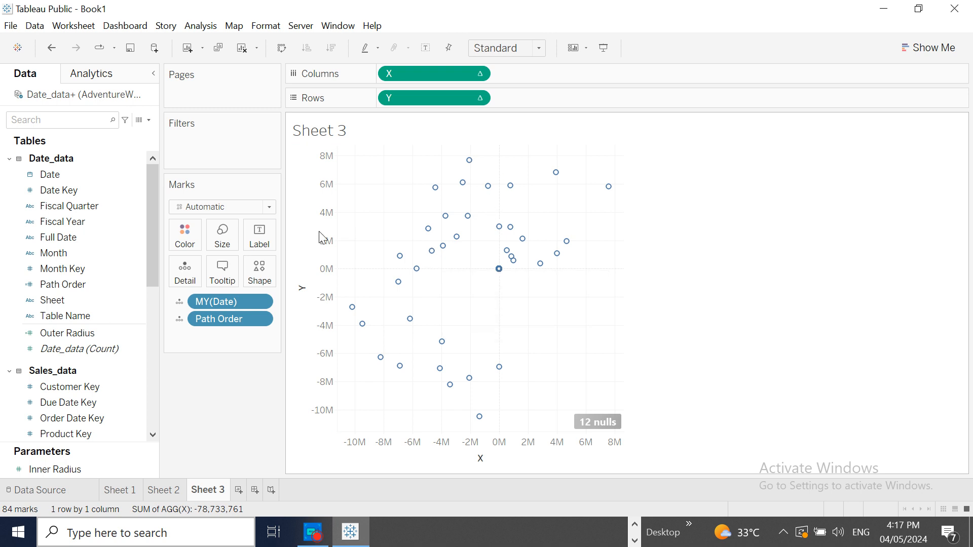
# - Change the mark type of the X/Y plot to Line
pyautogui.click(269, 208)
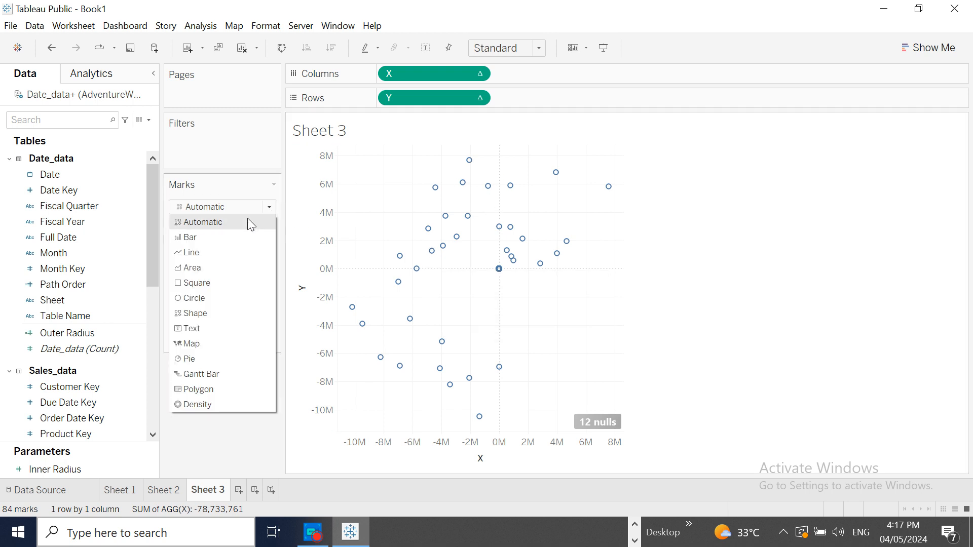
pyautogui.click(221, 252)
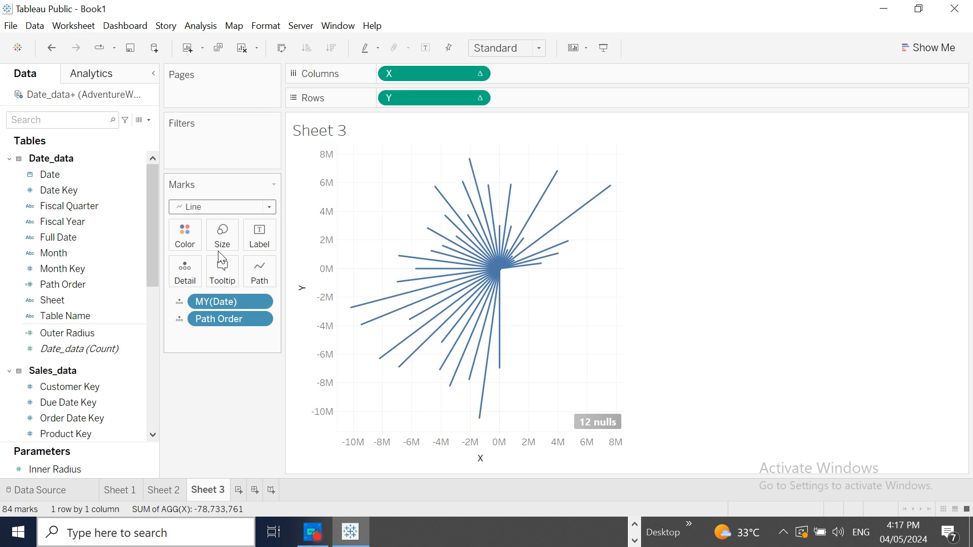
pyautogui.moveTo(473, 278)
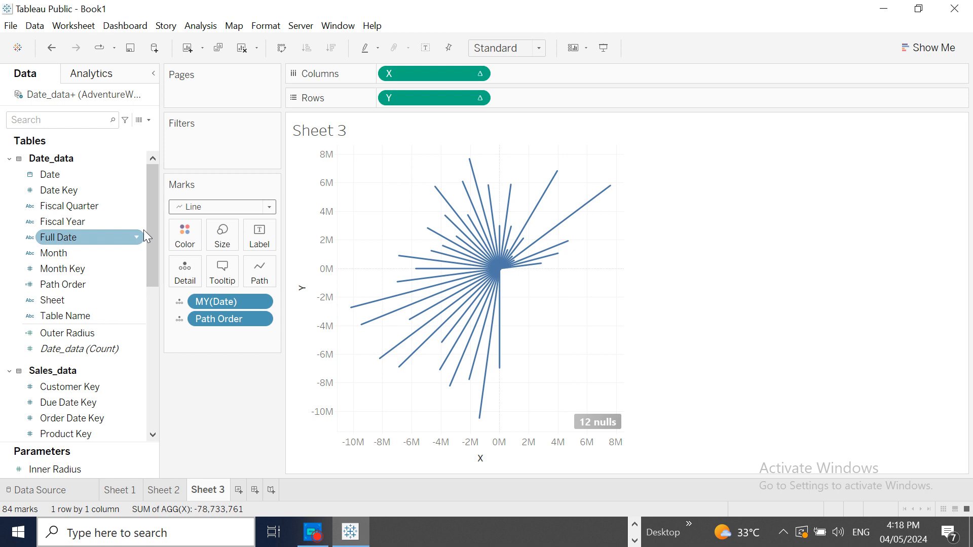
# - Label the radial lines with the Sales Amount field from Sales_data
pyautogui.scroll(-4, 142, 249)
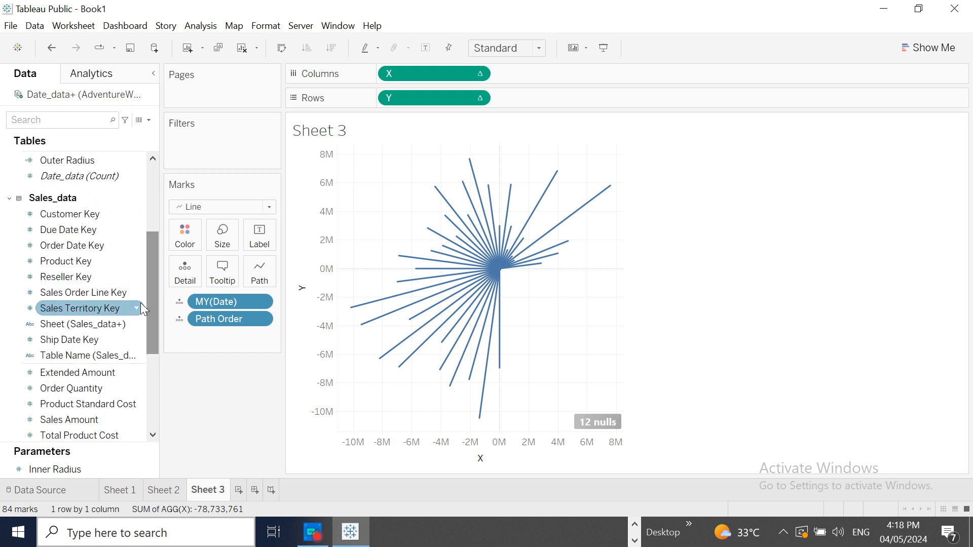
pyautogui.moveTo(75, 421); pyautogui.dragTo(257, 238)
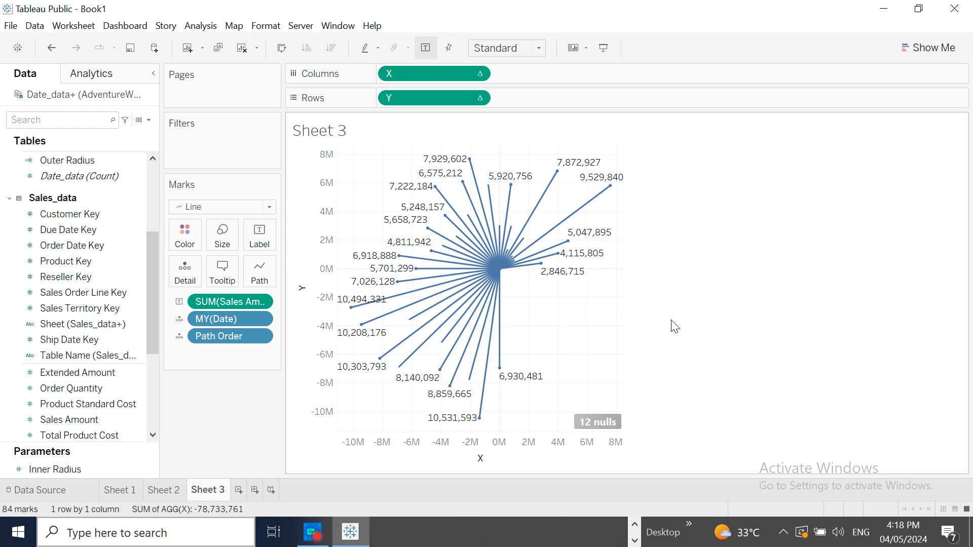
pyautogui.moveTo(612, 187)
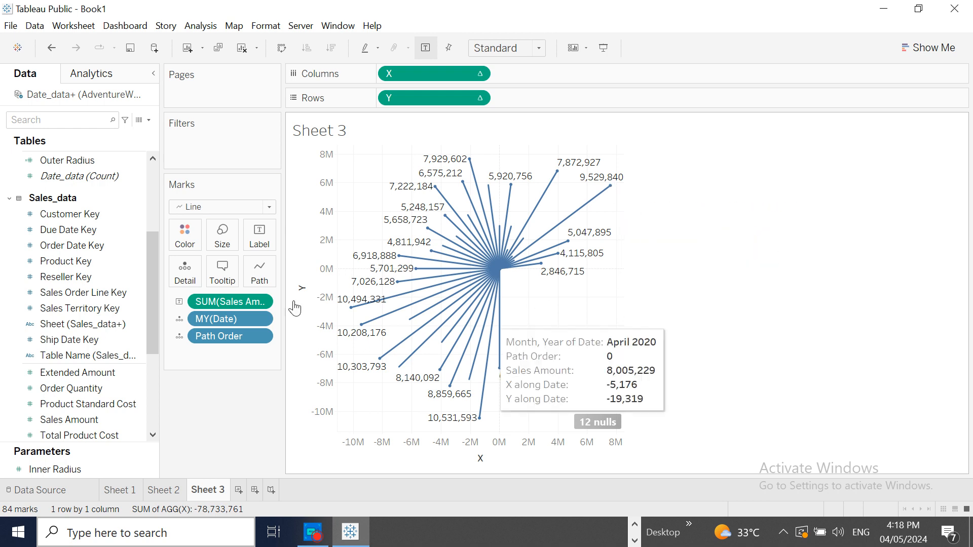
# - Show filters for the Date and Month fields of Date_data on the sheet
pyautogui.moveTo(150, 256); pyautogui.dragTo(145, 183)
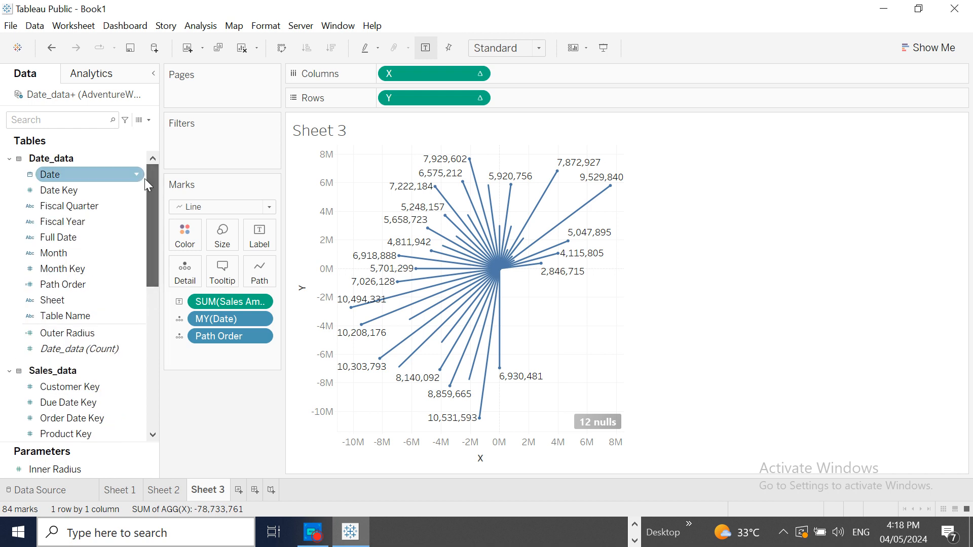
pyautogui.click(137, 174)
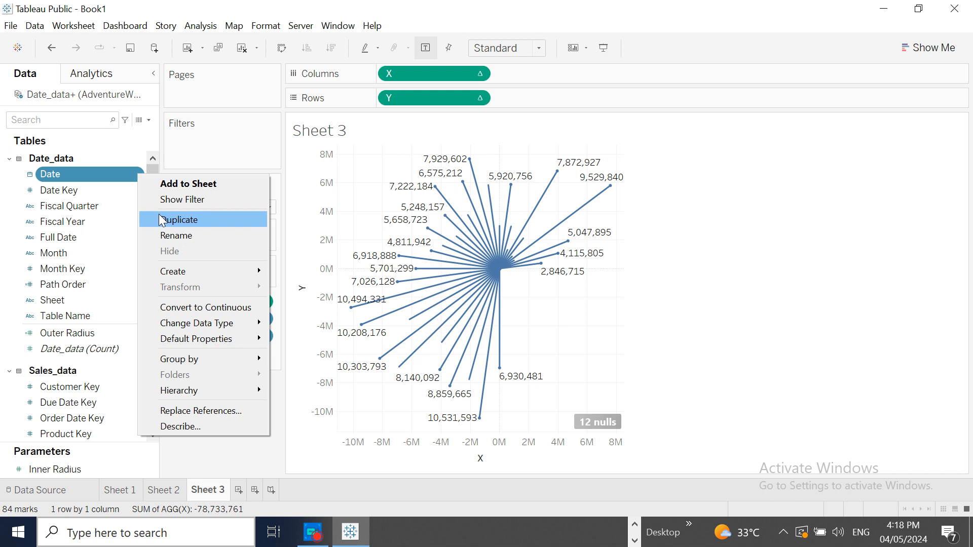
pyautogui.click(172, 199)
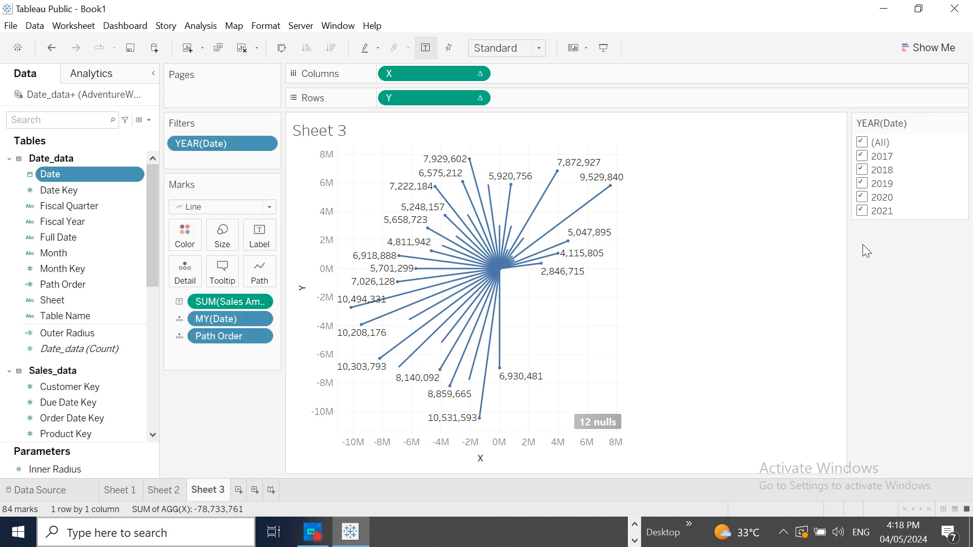
pyautogui.click(136, 253)
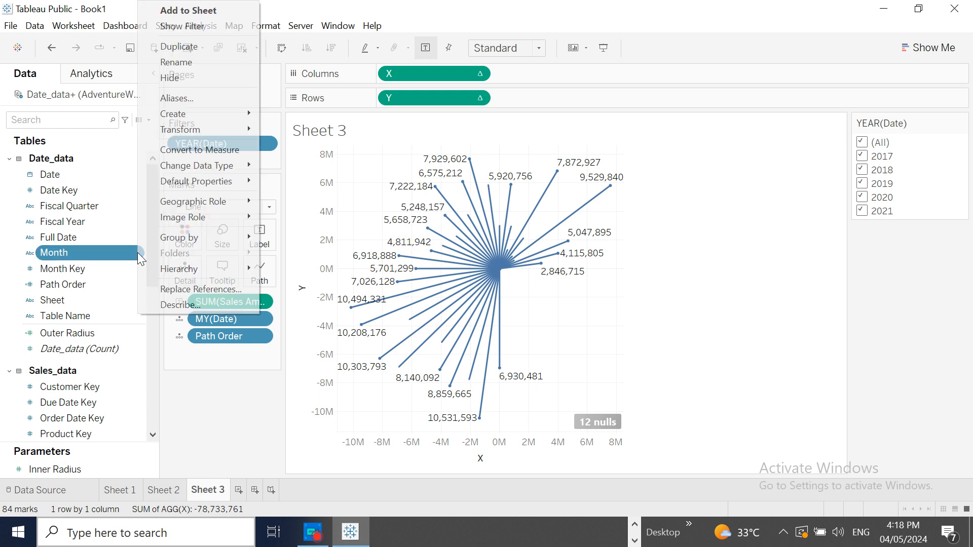
pyautogui.click(197, 30)
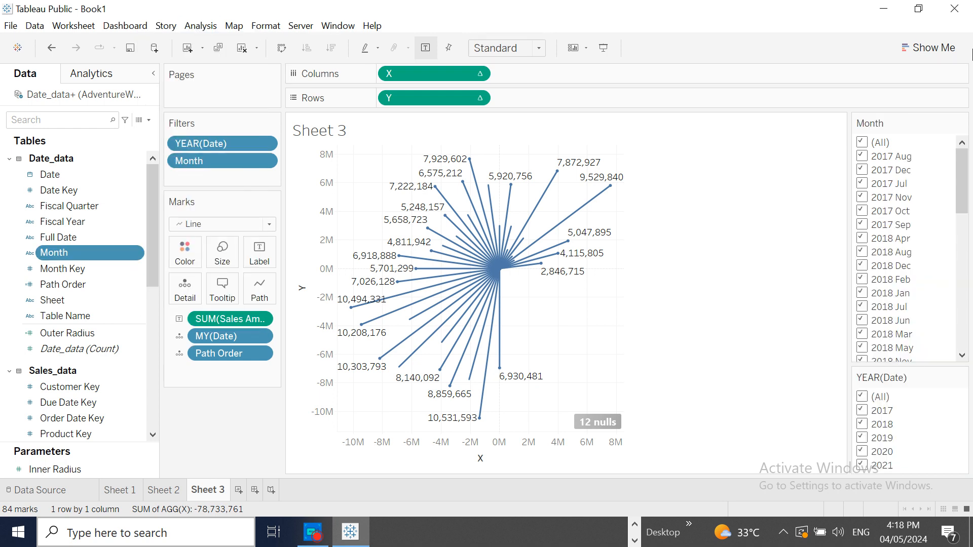
# - Try the year filter with only 2018 selected, and restore all years
pyautogui.moveTo(963, 180); pyautogui.dragTo(964, 185)
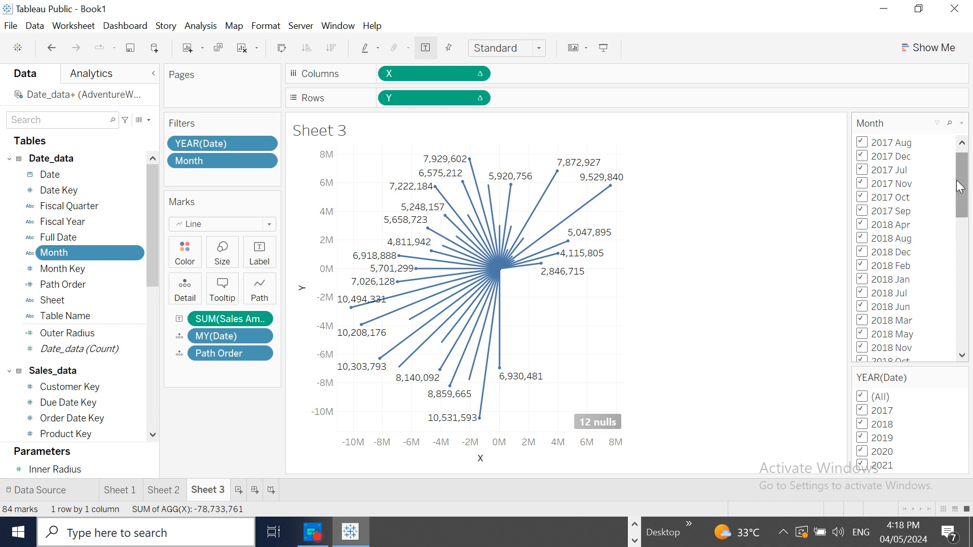
pyautogui.click(862, 398)
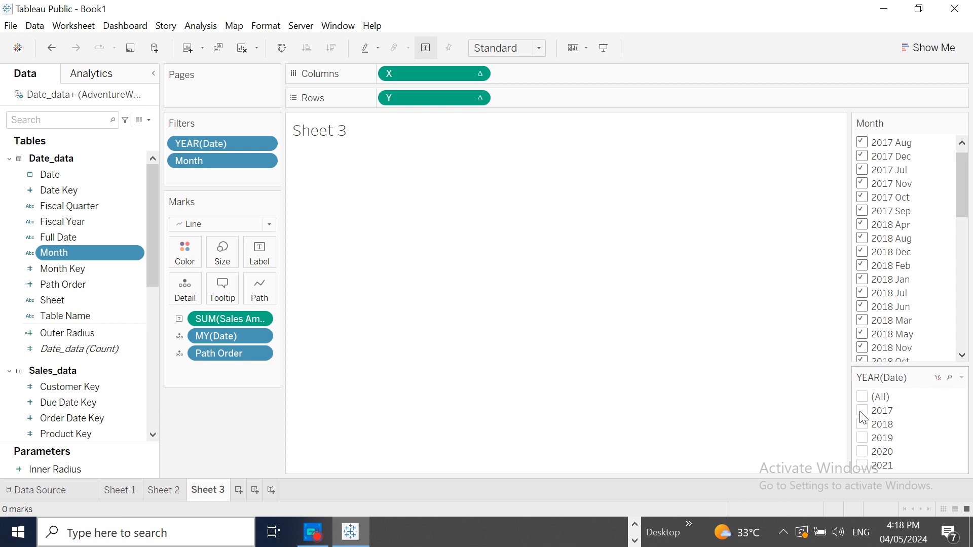
pyautogui.click(862, 425)
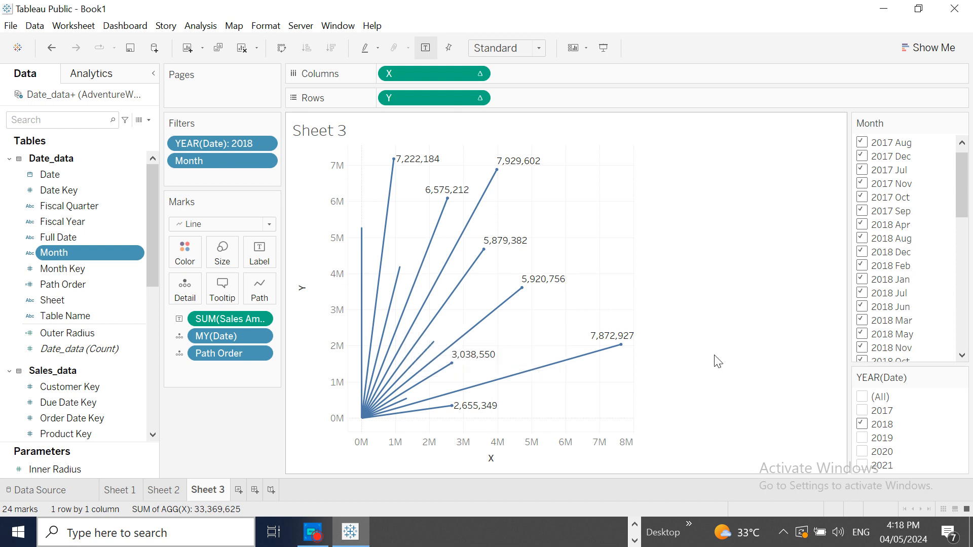
pyautogui.click(862, 398)
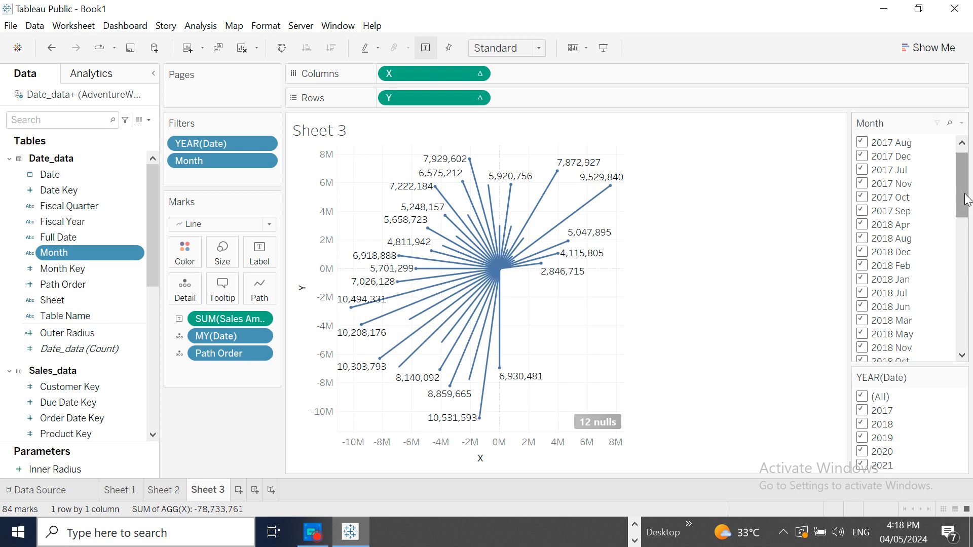
# - Filter the chart to 2017 only, and exclude its months Aug, Dec, Jul, Nov, Oct and Sep one by one
pyautogui.click(862, 397)
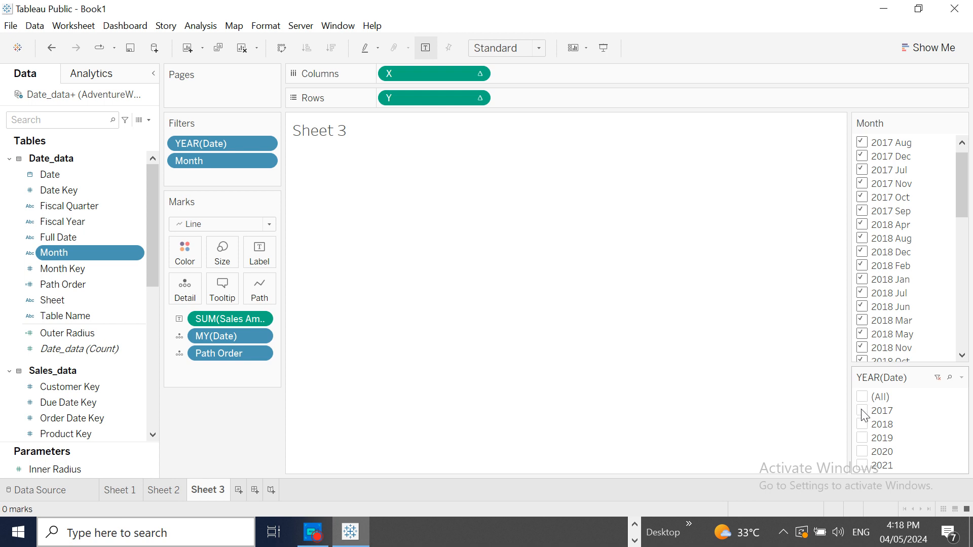
pyautogui.click(863, 411)
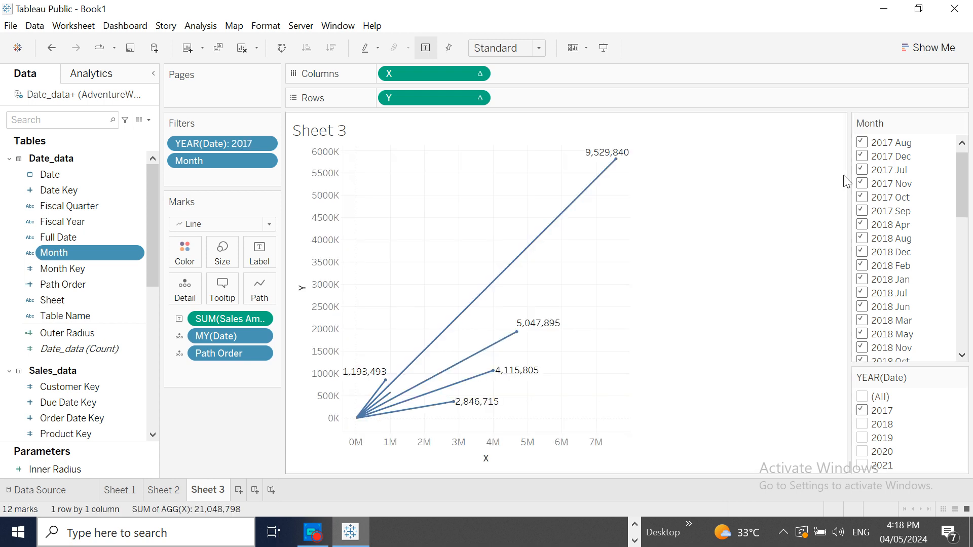
pyautogui.click(862, 142)
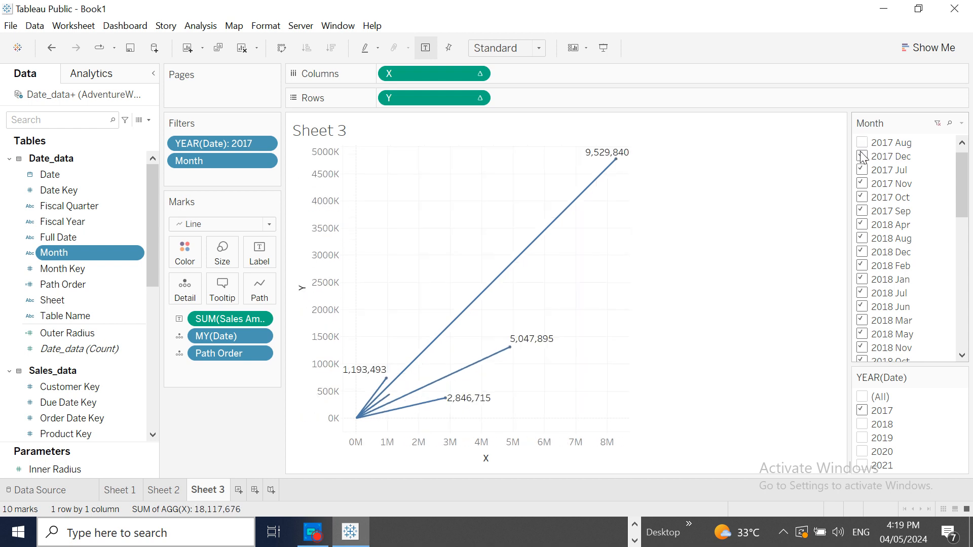
pyautogui.click(862, 156)
pyautogui.click(862, 170)
pyautogui.click(862, 184)
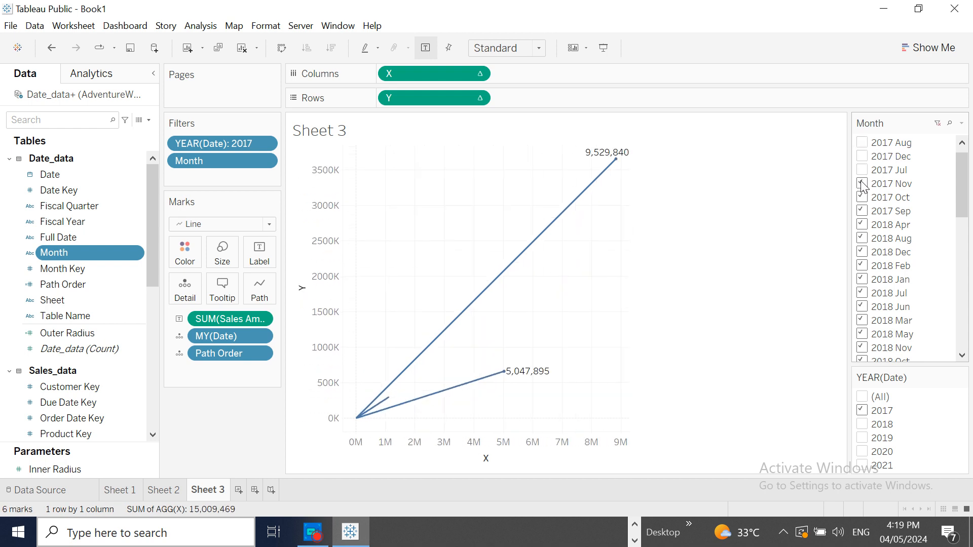
pyautogui.click(863, 197)
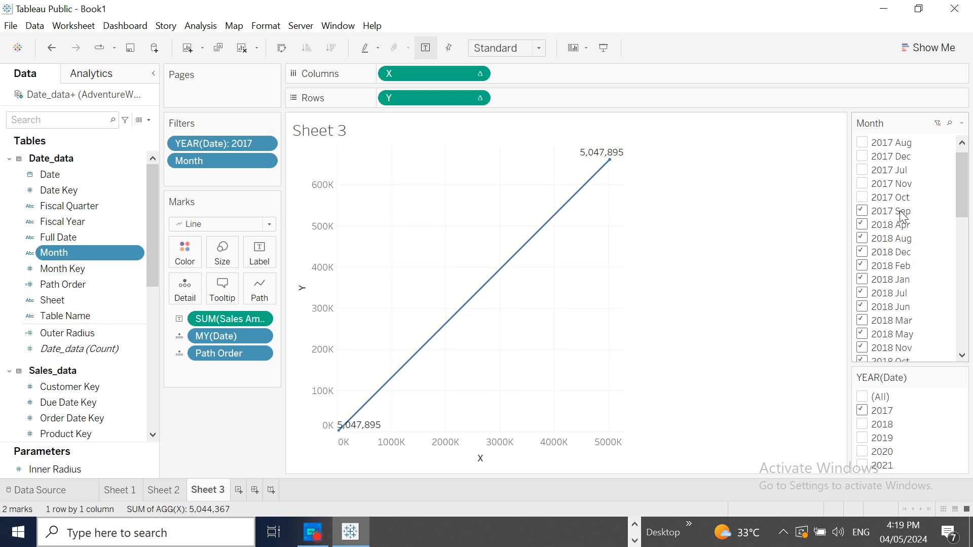
pyautogui.click(863, 213)
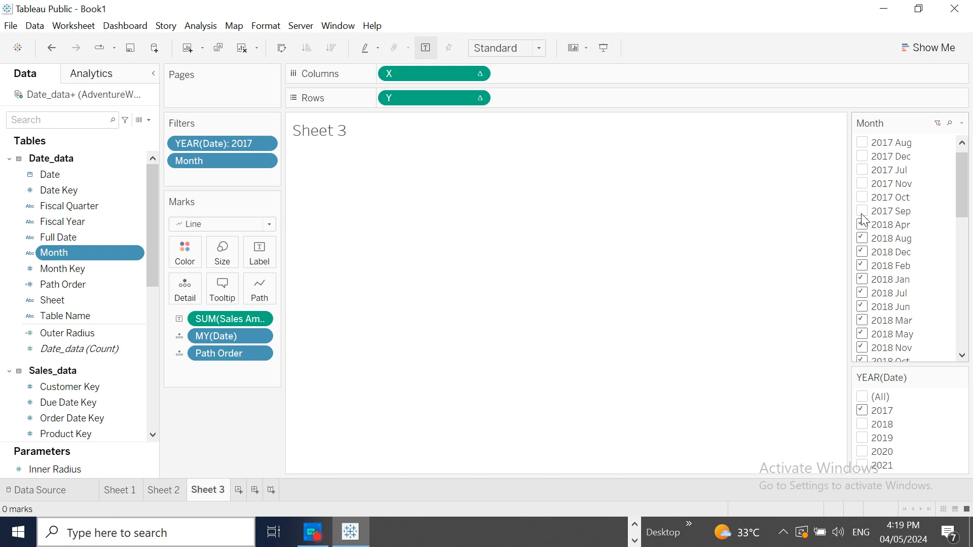
# - Include the 2017 months Jul, Aug, Sep, Oct, Nov and Dec again in the month filter, and restore all years
pyautogui.click(863, 170)
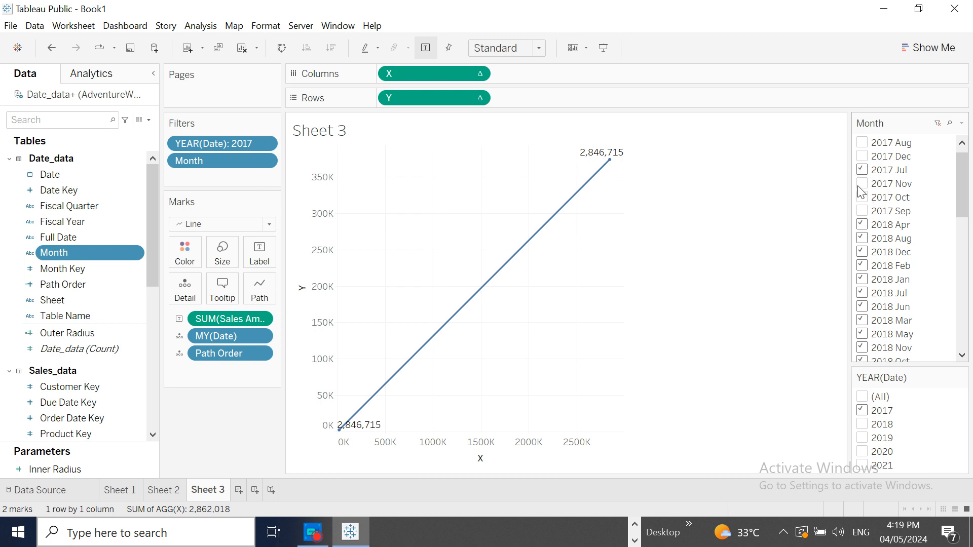
pyautogui.click(862, 145)
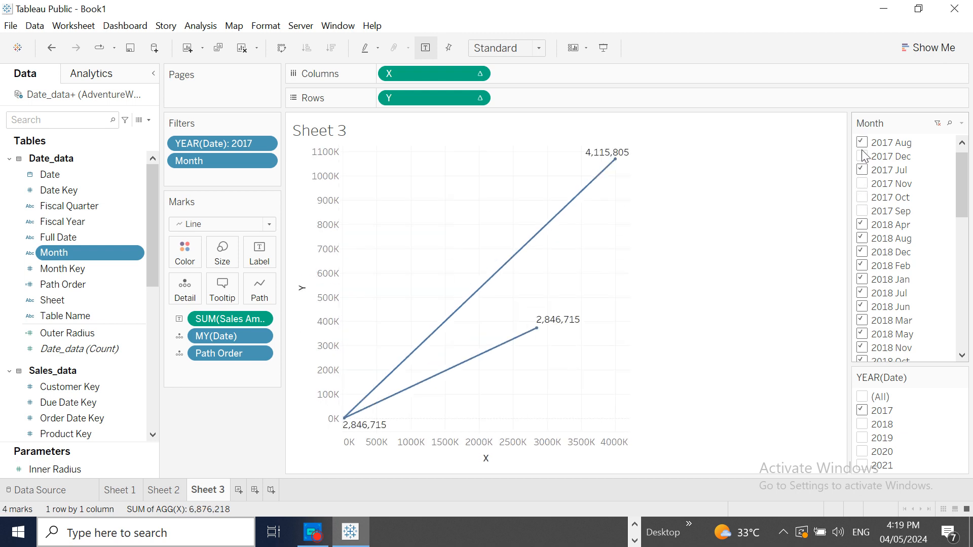
pyautogui.click(863, 212)
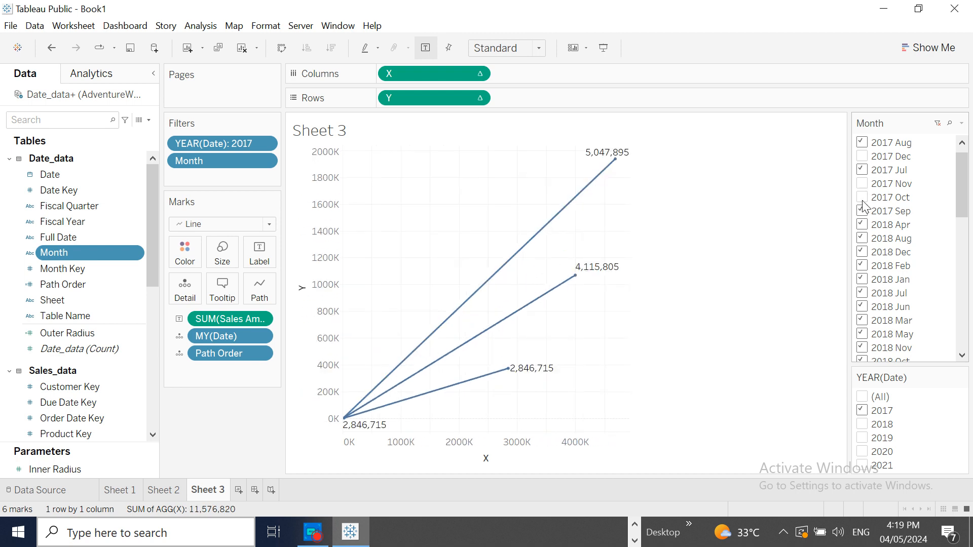
pyautogui.click(862, 199)
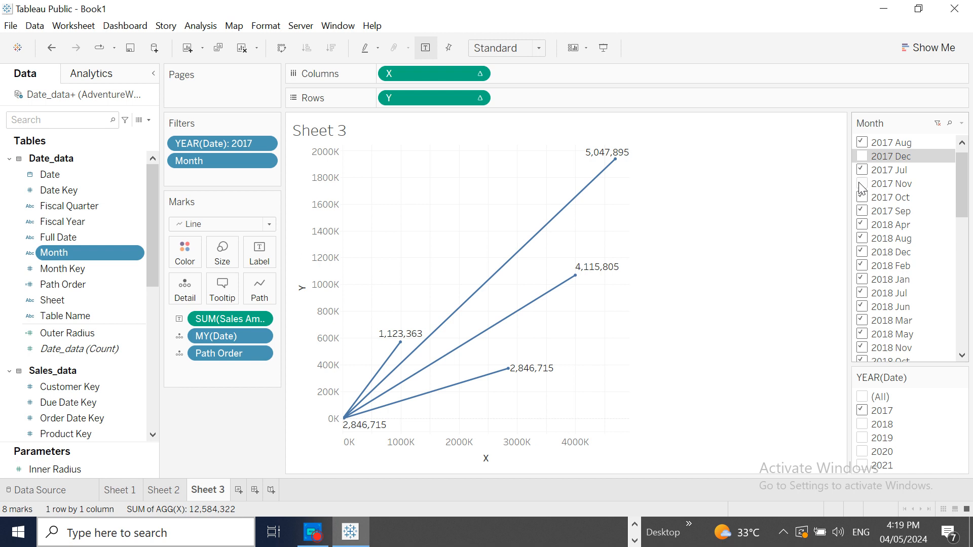
pyautogui.click(862, 185)
pyautogui.click(862, 157)
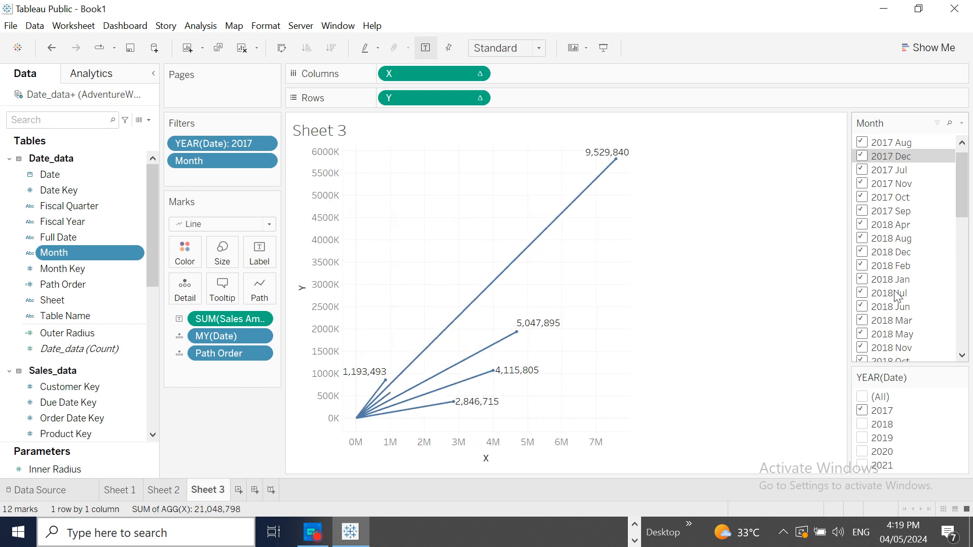
pyautogui.click(864, 399)
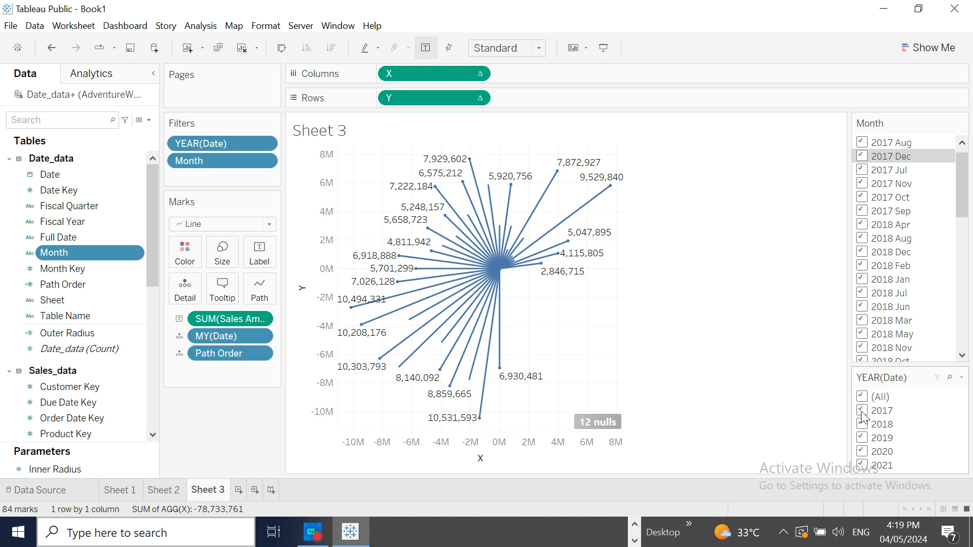
# - Try the year filter with only 2019 selected and with 2017 added to it, and restore all years
pyautogui.click(863, 398)
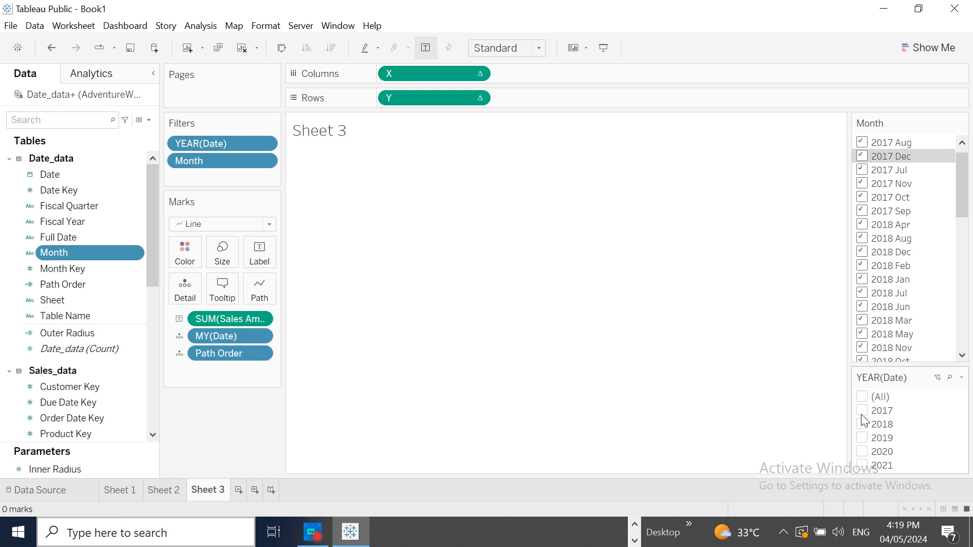
pyautogui.click(864, 415)
pyautogui.click(864, 417)
pyautogui.click(863, 425)
pyautogui.click(864, 426)
pyautogui.click(863, 438)
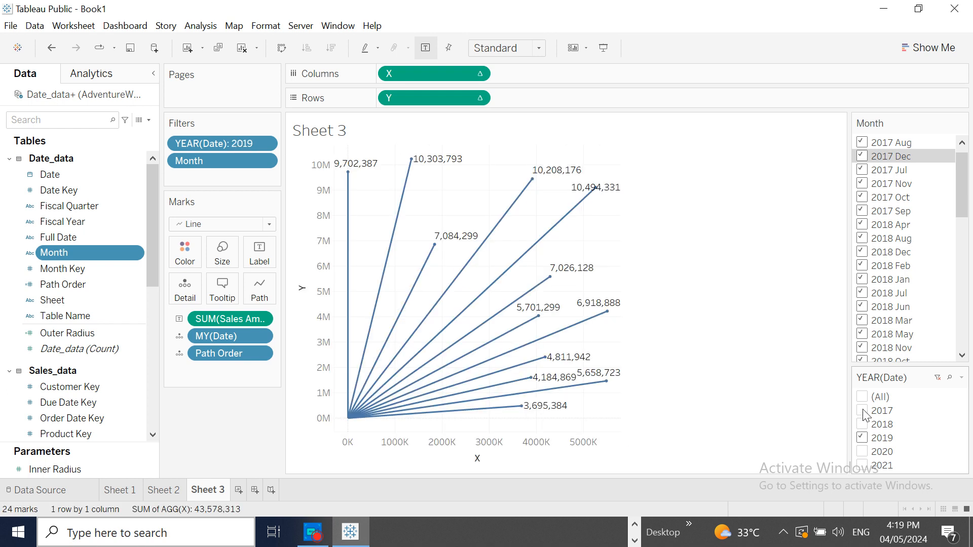
pyautogui.click(863, 412)
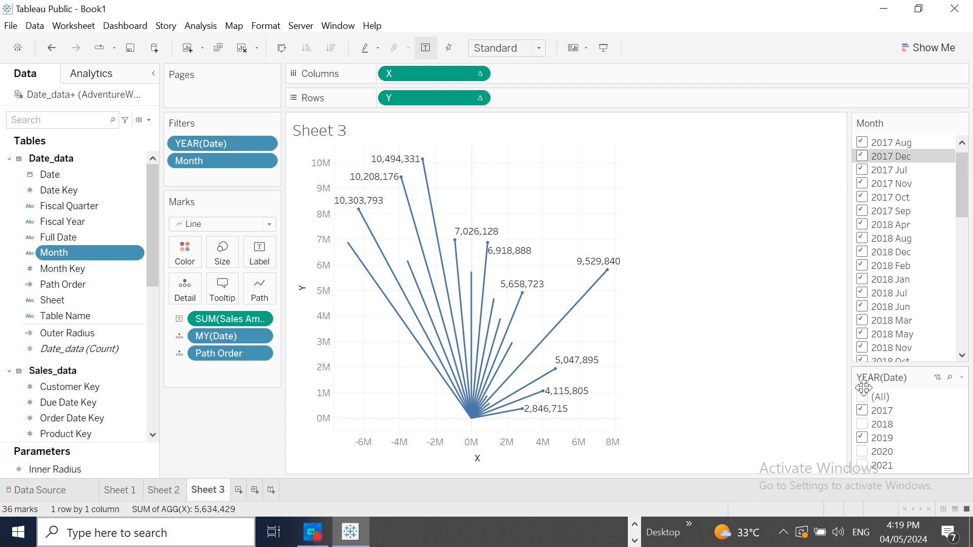
pyautogui.click(862, 396)
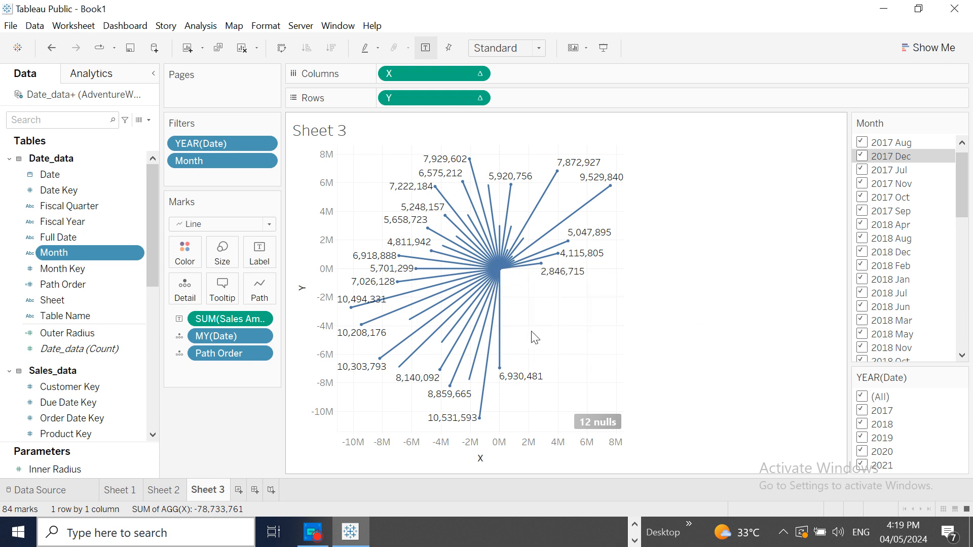
# - Compare the last months of Sheet 1's sales table with the June 2020 line's details on Sheet 3
pyautogui.click(128, 495)
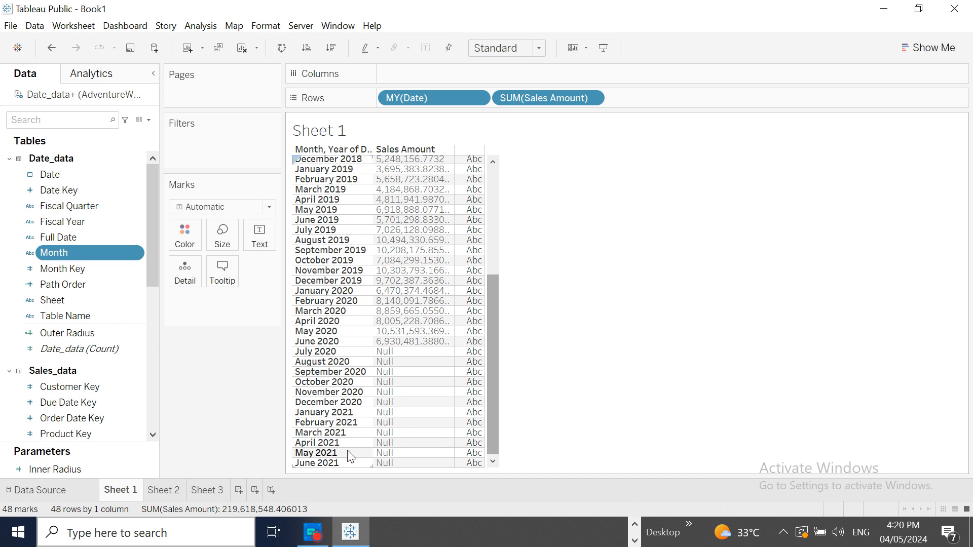
pyautogui.click(199, 492)
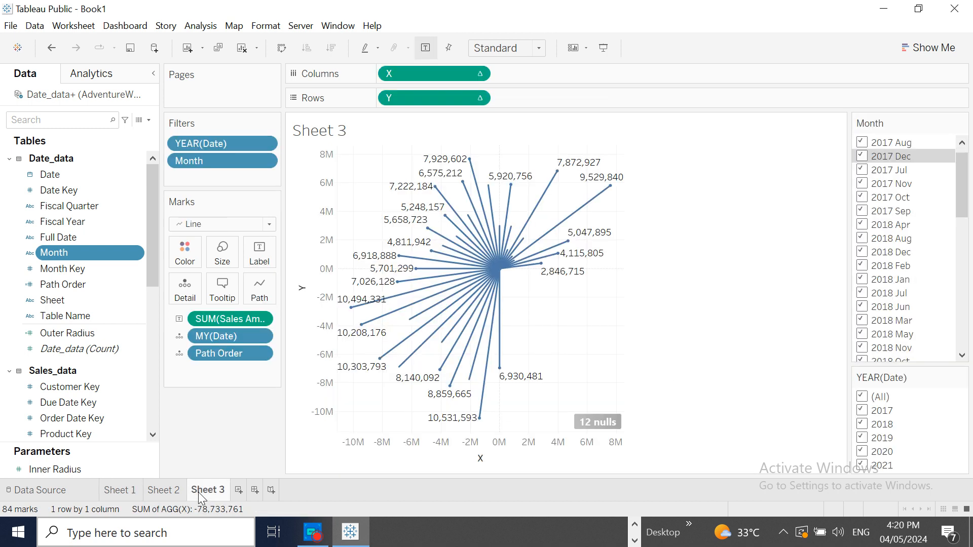
pyautogui.moveTo(503, 374)
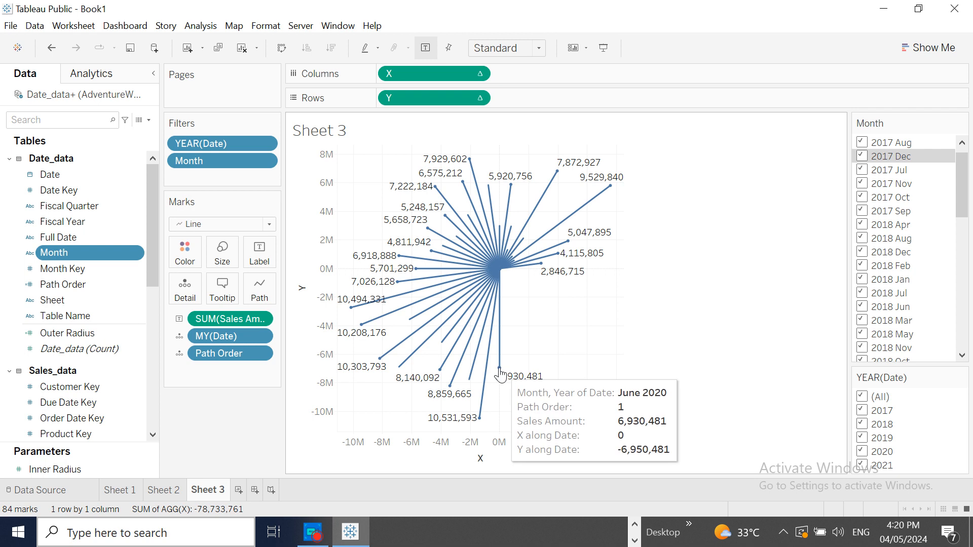
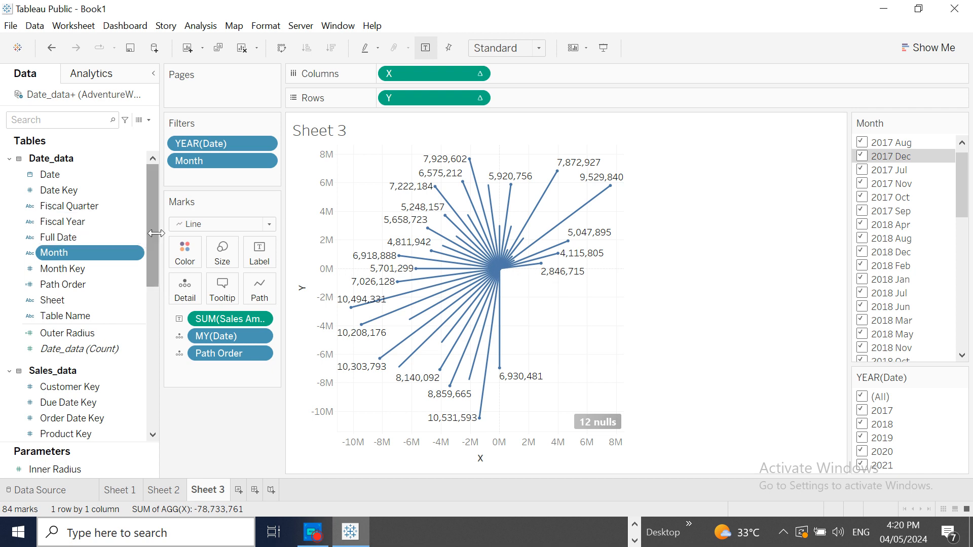
pyautogui.moveTo(154, 269); pyautogui.dragTo(148, 339)
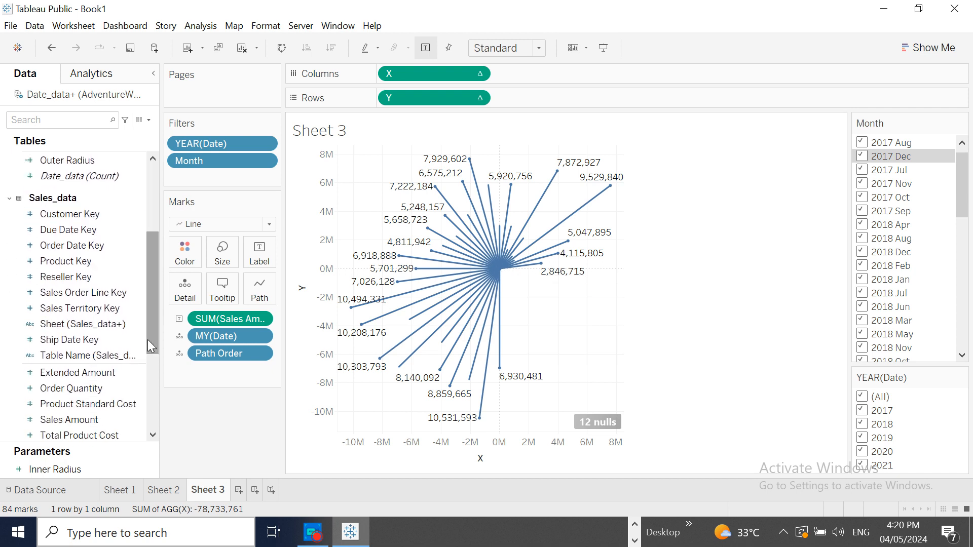
pyautogui.click(145, 339)
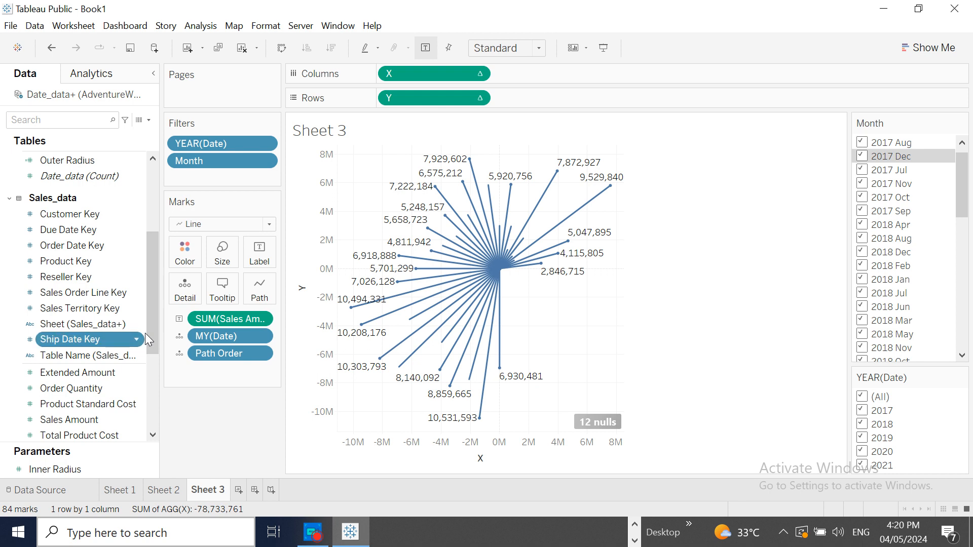
pyautogui.doubleClick(146, 339)
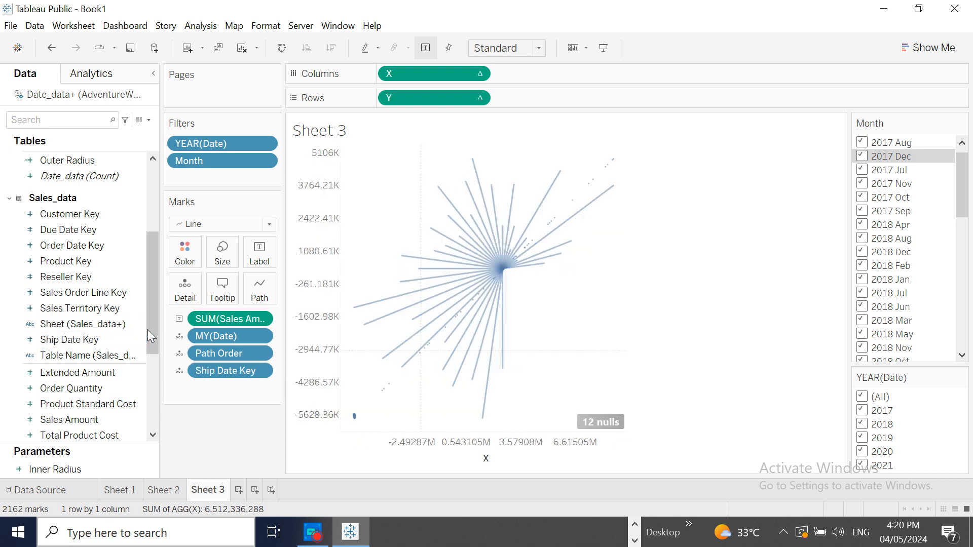
pyautogui.click(47, 55)
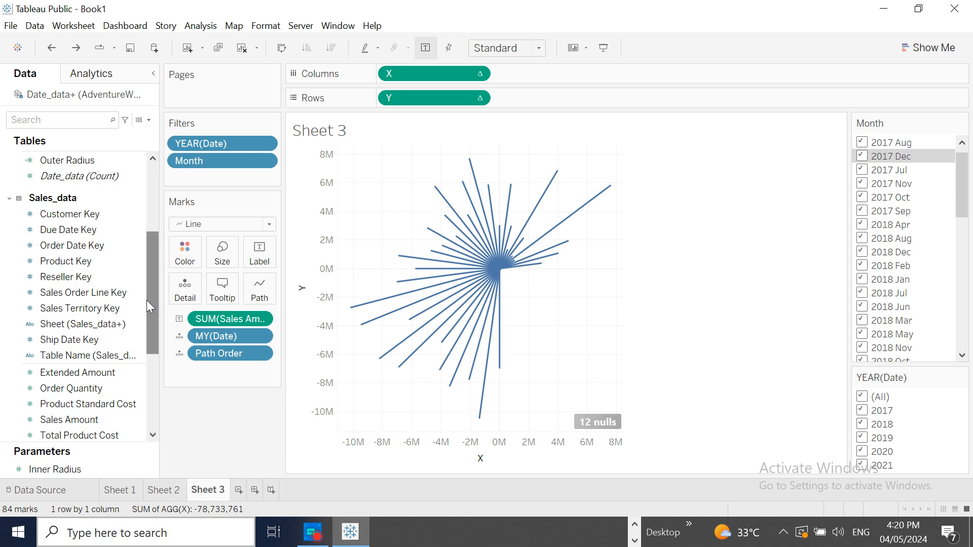
pyautogui.moveTo(147, 300)
pyautogui.mouseDown()
pyautogui.moveTo(147, 203)
pyautogui.moveTo(146, 303)
pyautogui.mouseUp()
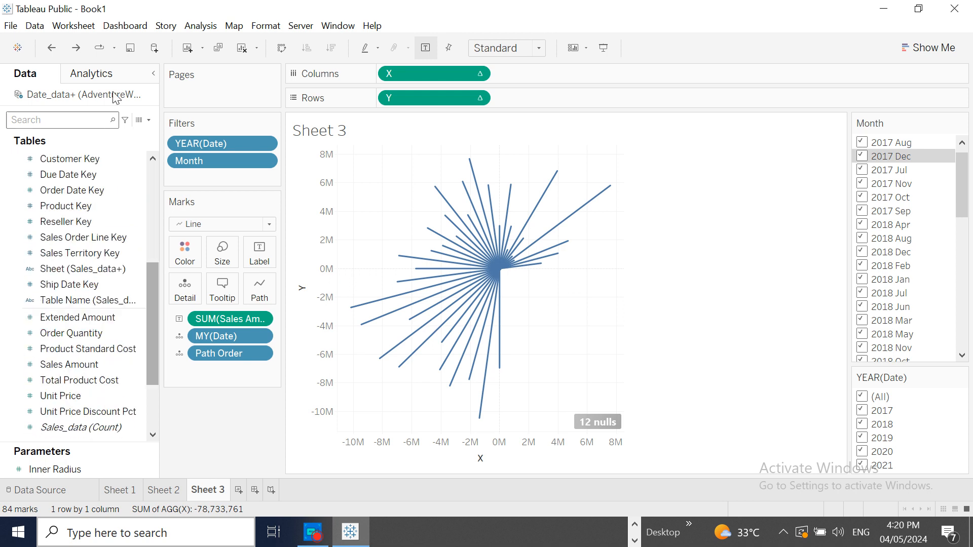
pyautogui.click(77, 49)
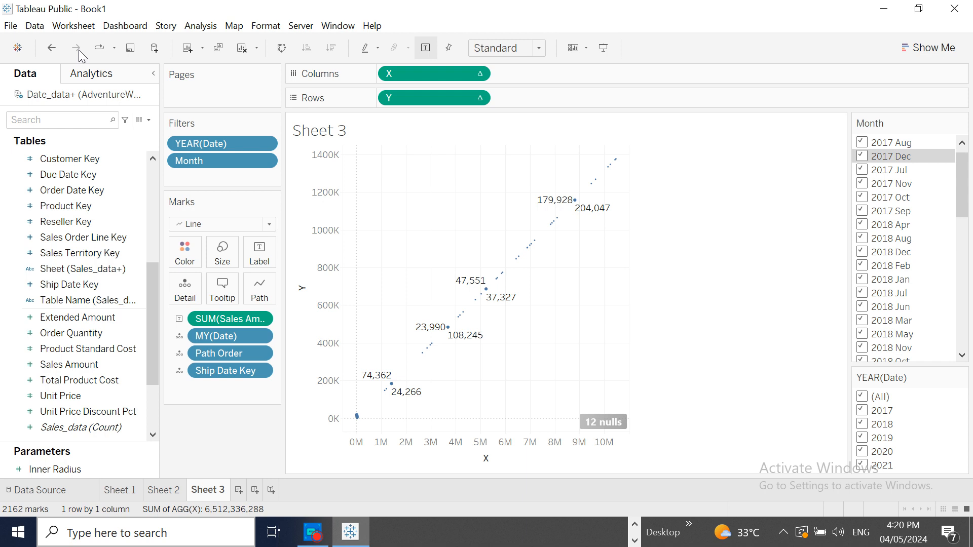
pyautogui.click(48, 49)
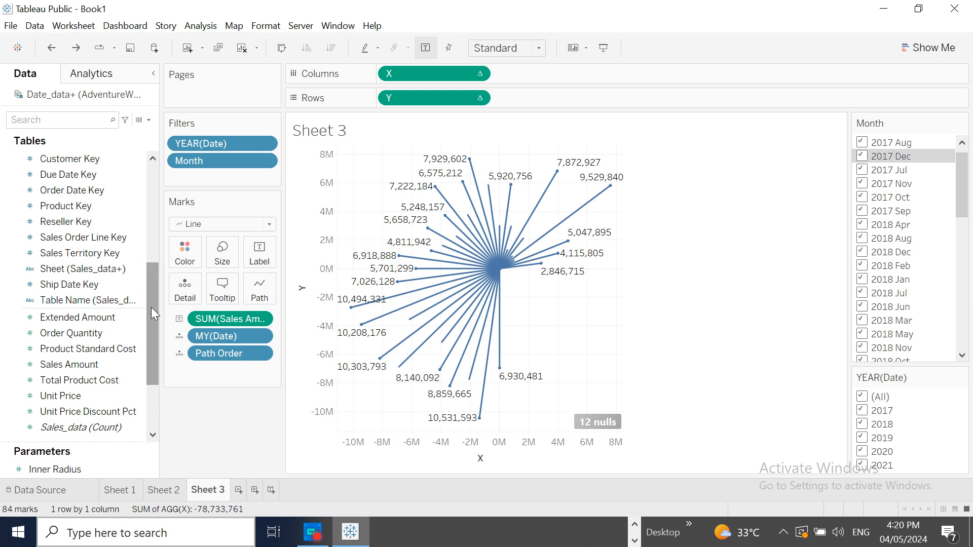
# - Review the formula of the Path Order calculated field and close it without changes
pyautogui.moveTo(151, 307); pyautogui.dragTo(146, 233)
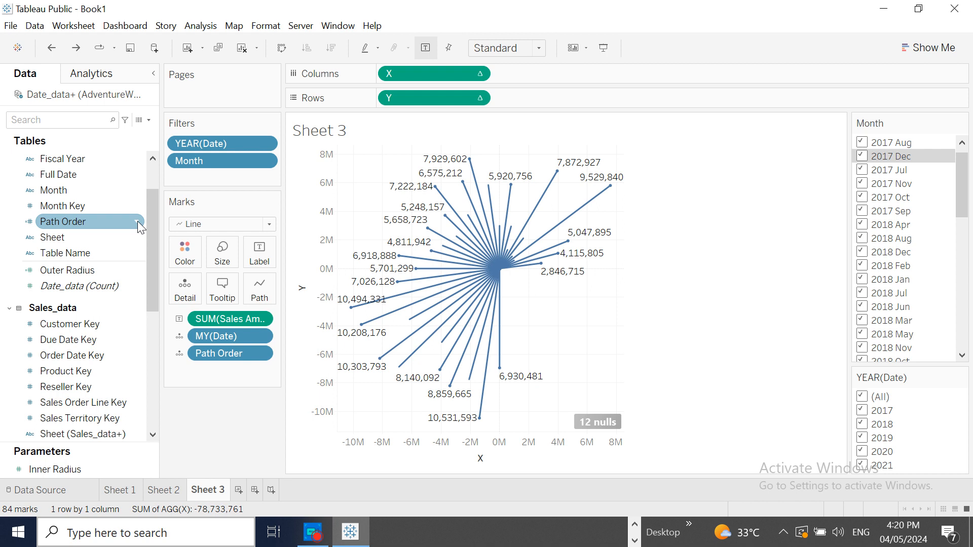
pyautogui.click(138, 221)
pyautogui.click(138, 221)
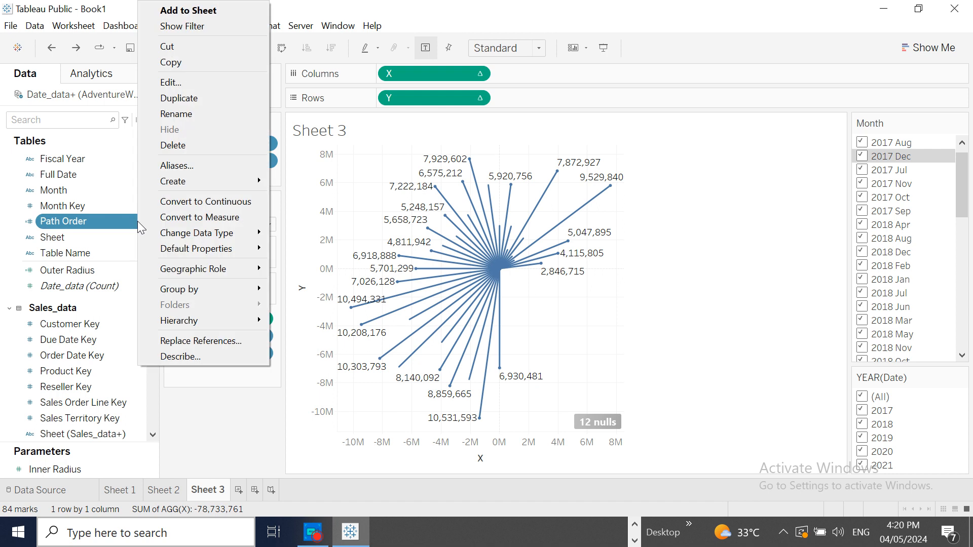
pyautogui.click(185, 83)
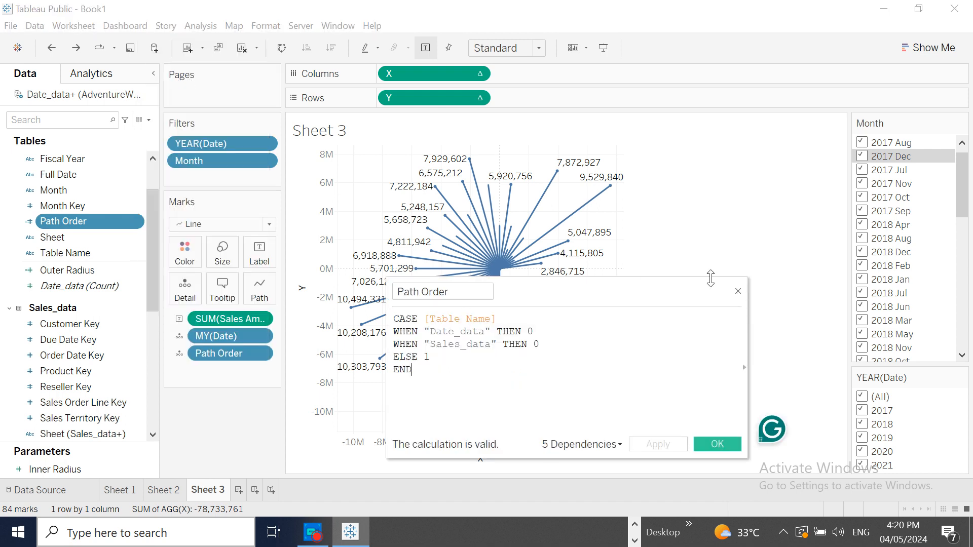
pyautogui.click(738, 293)
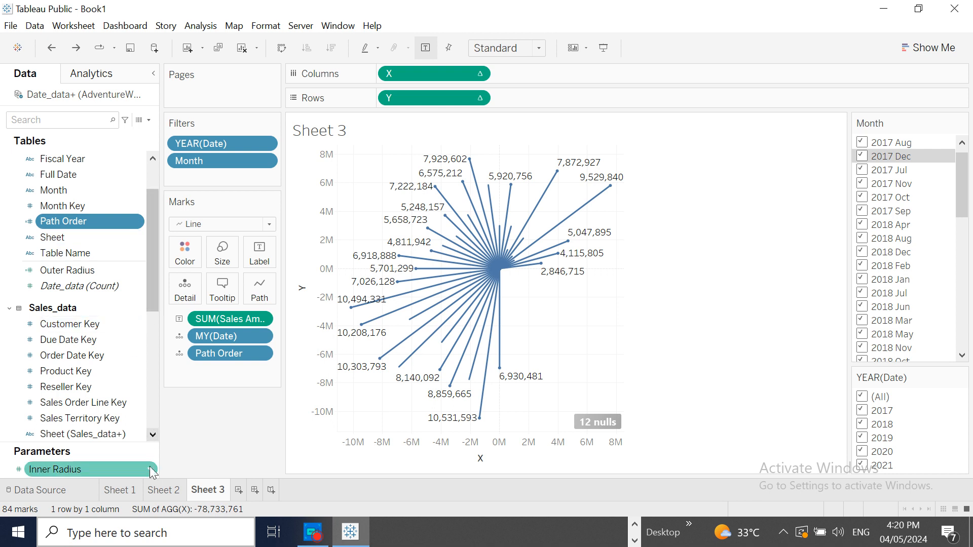
# - Set the current value of the Inner Radius parameter to 100,000
pyautogui.click(152, 471)
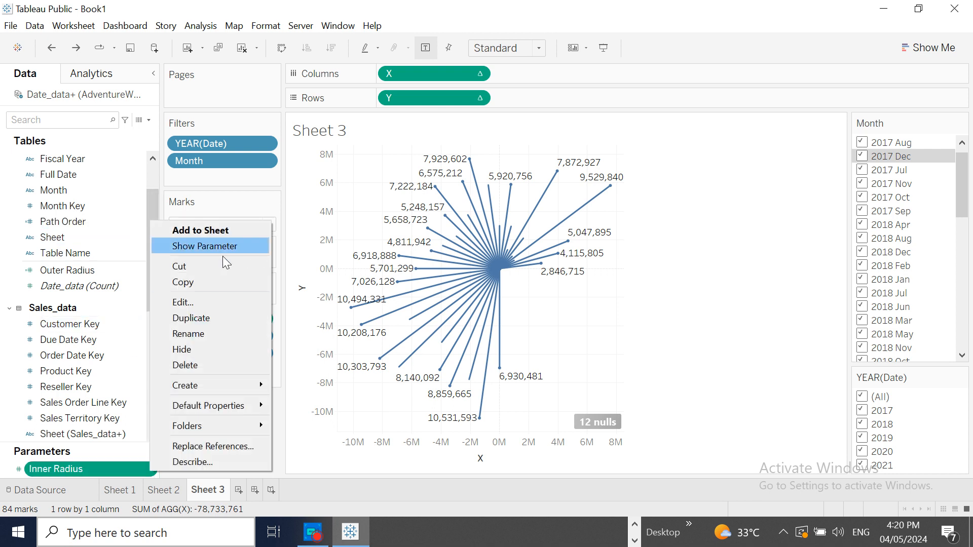
pyautogui.click(199, 304)
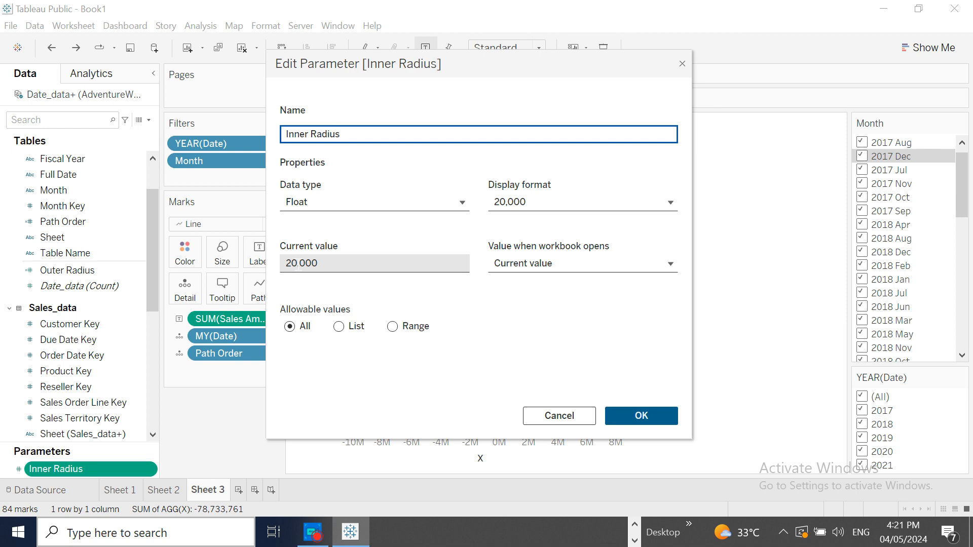
pyautogui.click(298, 263)
pyautogui.press('BackSpace')
pyautogui.press('BackSpace')
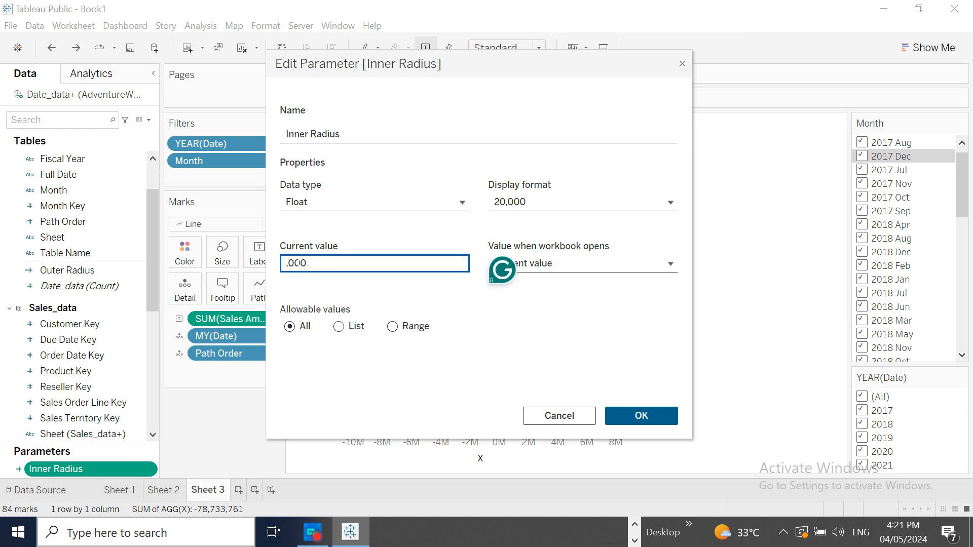
pyautogui.write('100')
pyautogui.click(650, 411)
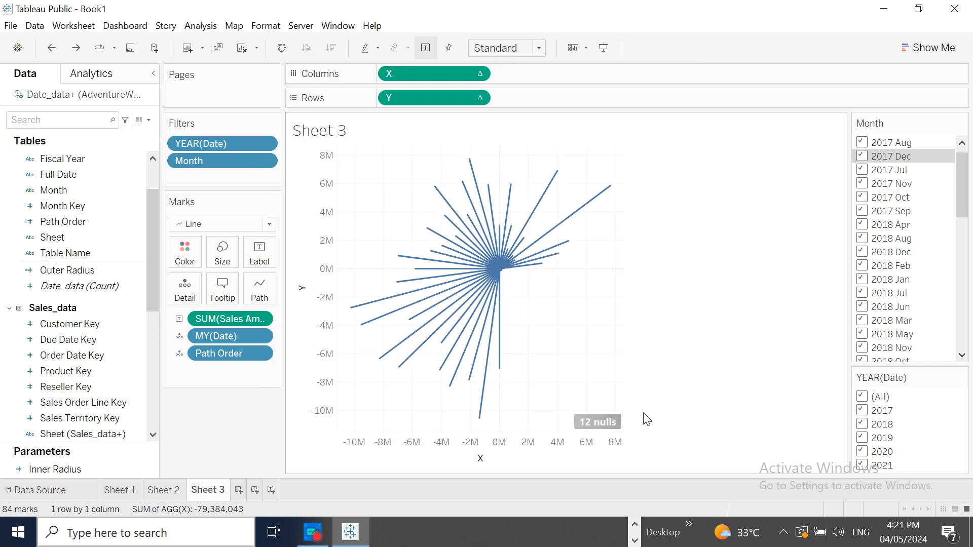
# - Raise the Inner Radius parameter's current value to 200,000 and apply it to the radial chart
pyautogui.moveTo(504, 273)
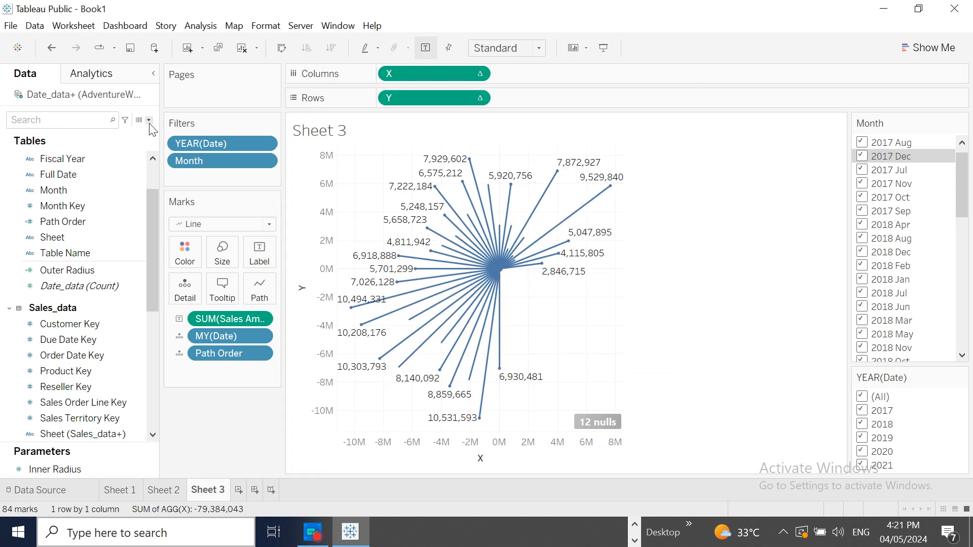
pyautogui.rightClick(151, 469)
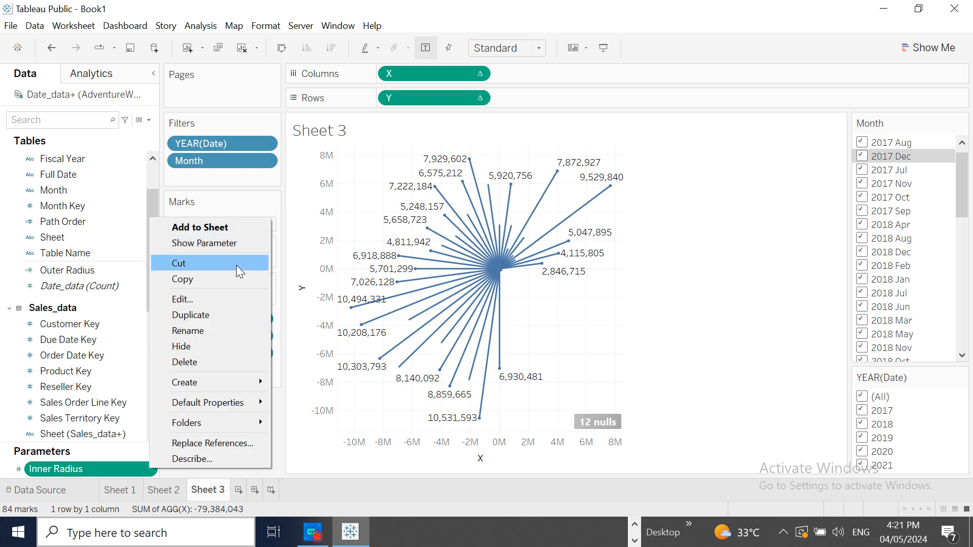
pyautogui.click(206, 301)
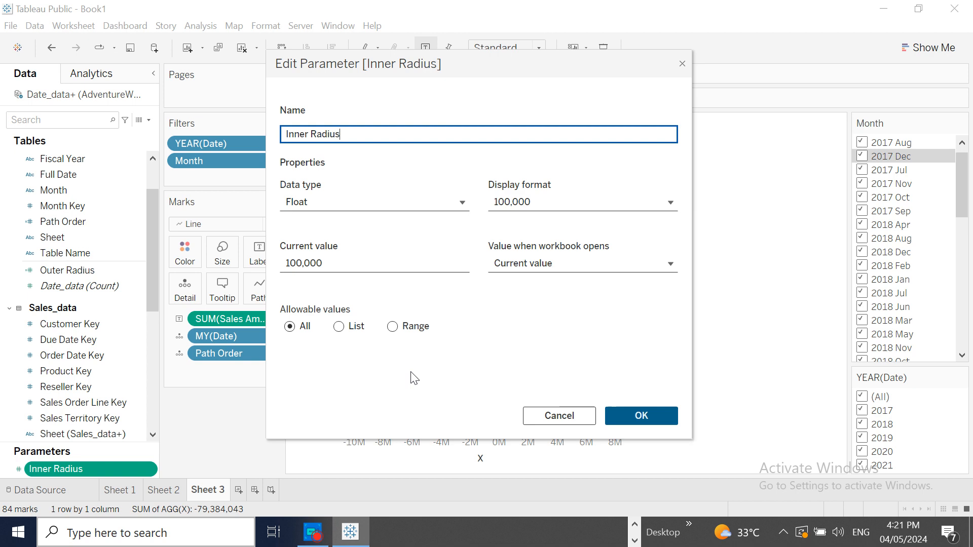
pyautogui.click(287, 263)
pyautogui.press('BackSpace')
pyautogui.write('2')
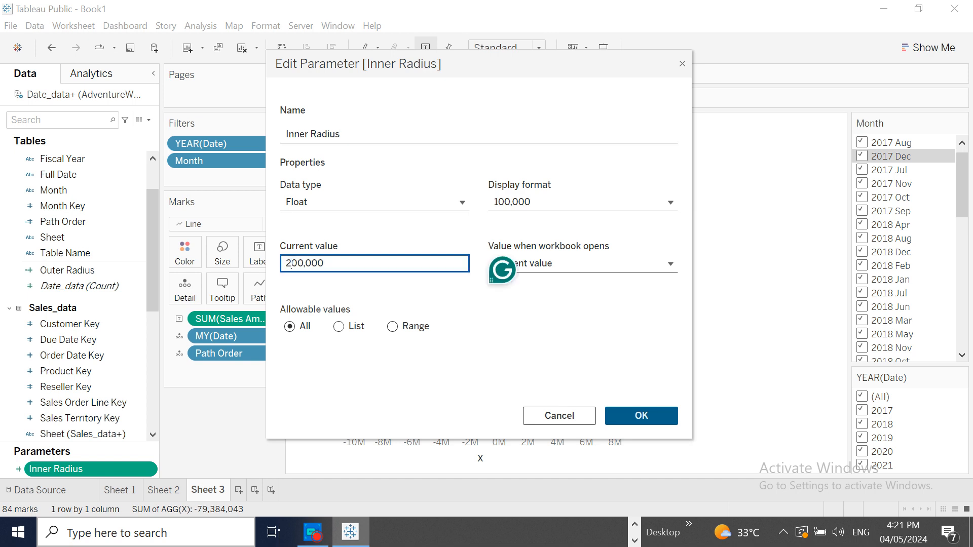
pyautogui.click(510, 85)
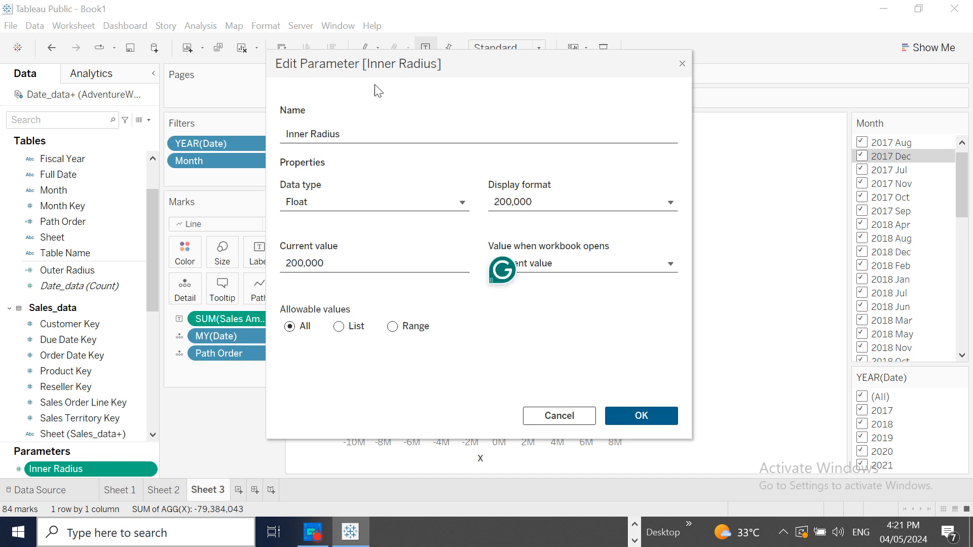
pyautogui.moveTo(471, 63); pyautogui.dragTo(205, 104)
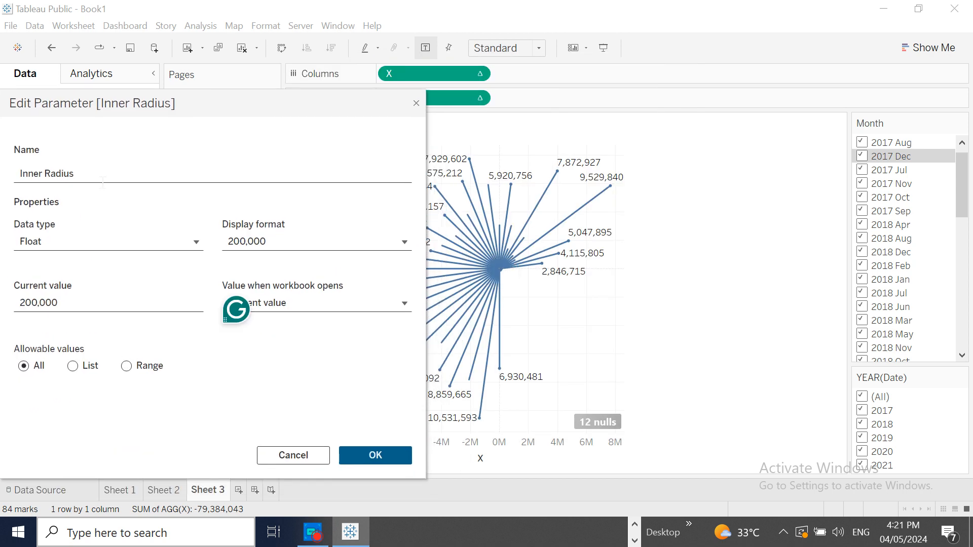
pyautogui.click(20, 303)
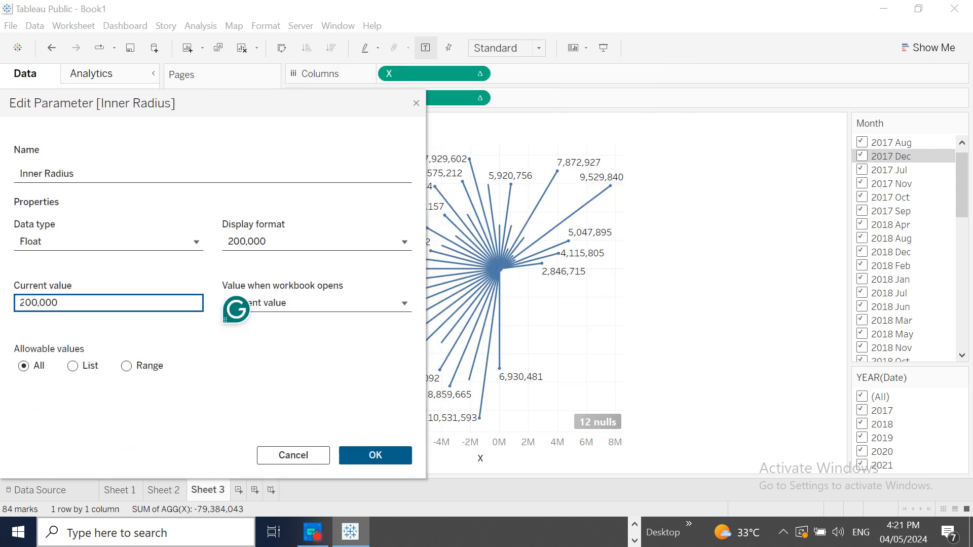
pyautogui.write('0')
pyautogui.press('BackSpace')
pyautogui.click(370, 458)
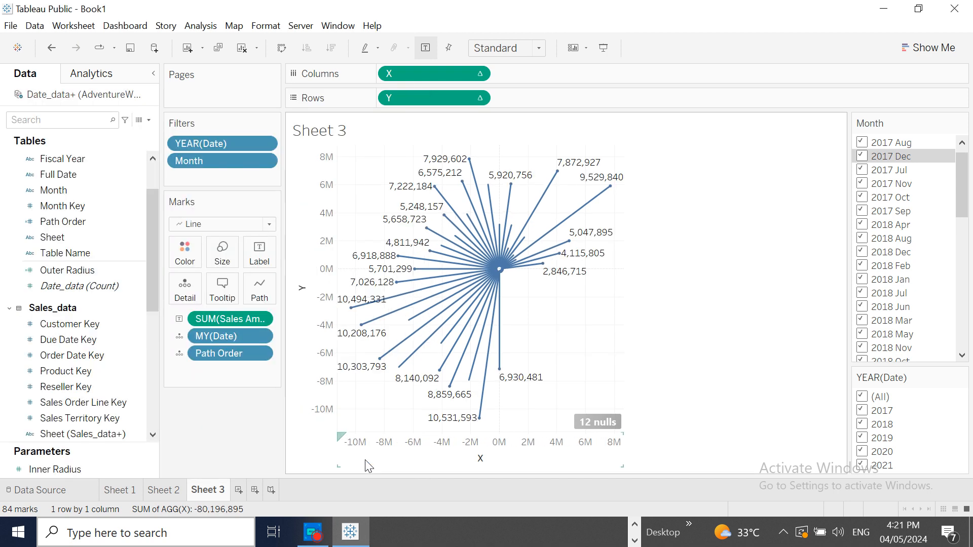
# - Set the Inner Radius parameter's current value to 2,000,000 to open up the centre of the radial chart
pyautogui.click(127, 469)
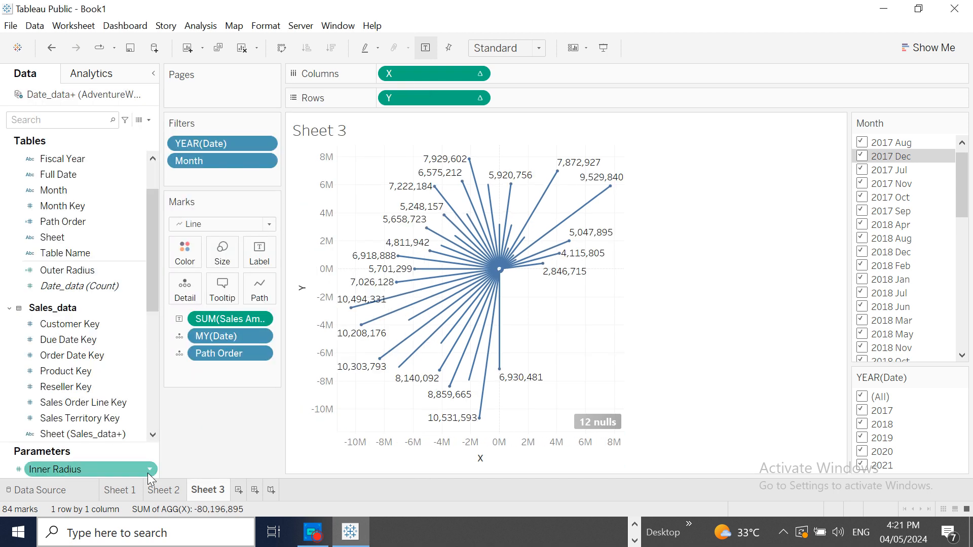
pyautogui.click(150, 471)
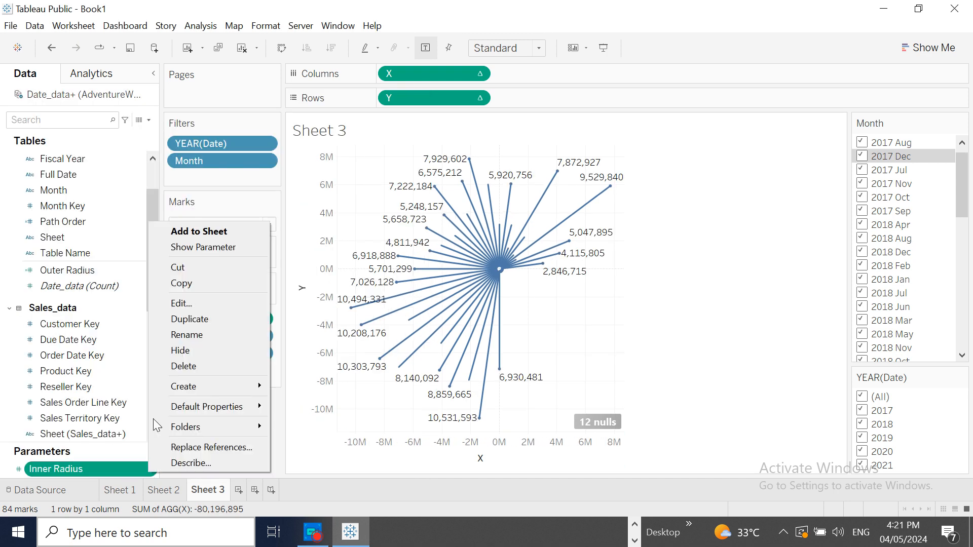
pyautogui.click(202, 303)
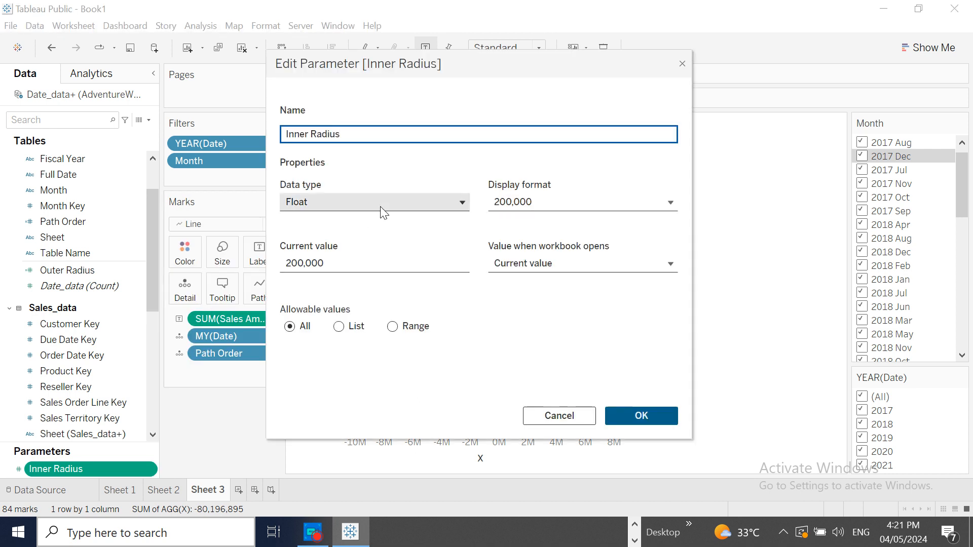
pyautogui.click(299, 264)
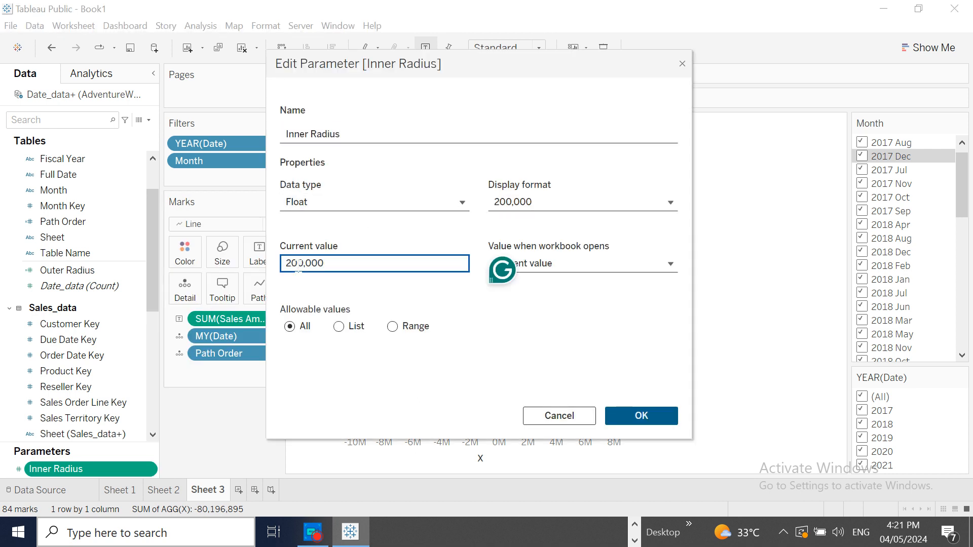
pyautogui.write('0')
pyautogui.click(640, 416)
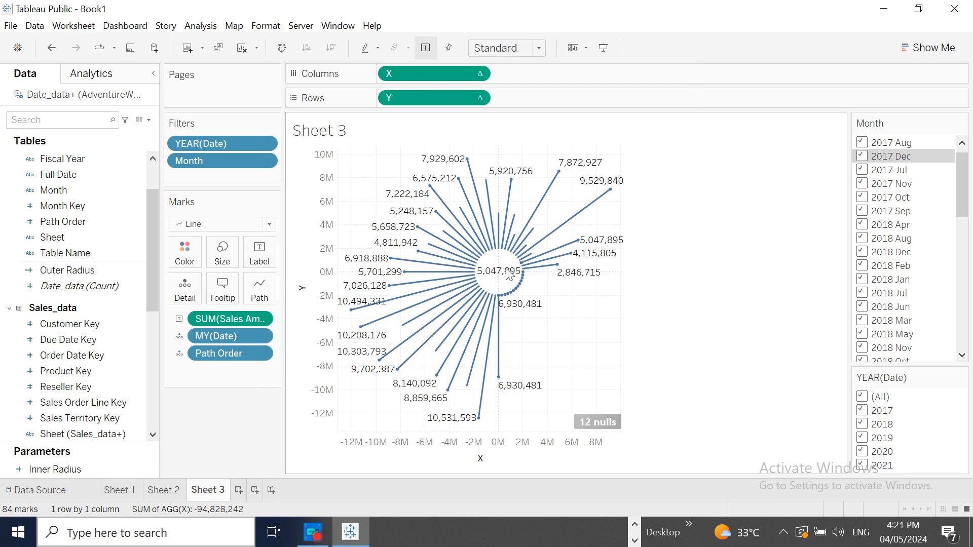
pyautogui.moveTo(502, 279)
pyautogui.click(262, 336)
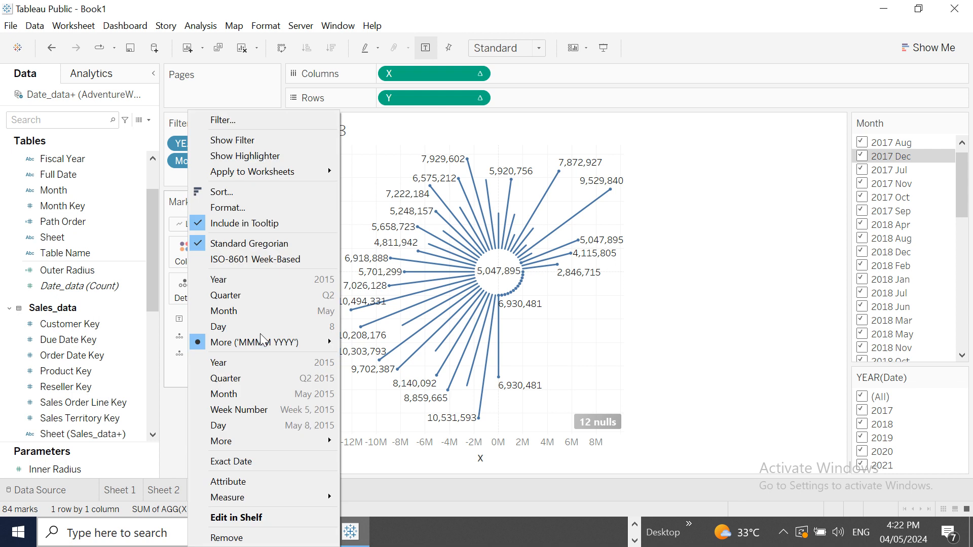
pyautogui.click(765, 285)
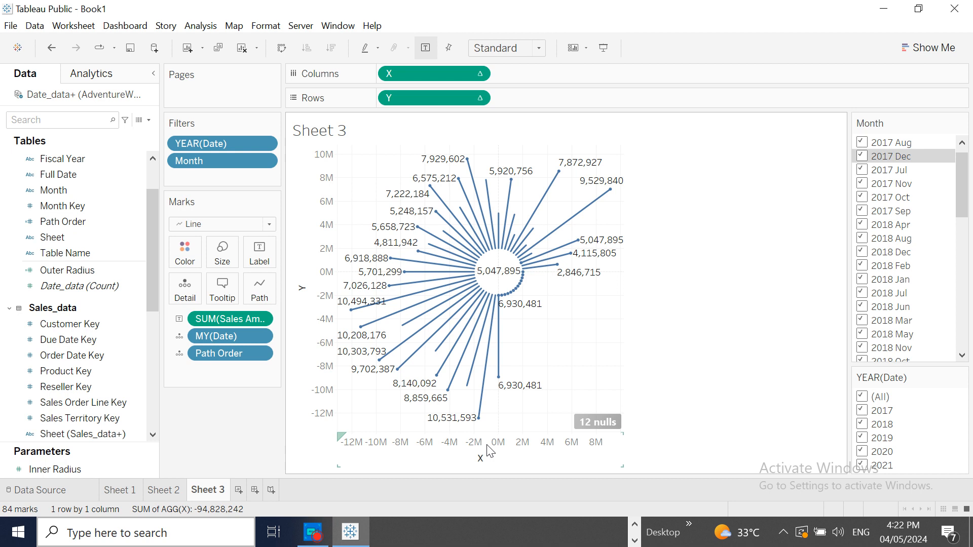
pyautogui.click(313, 532)
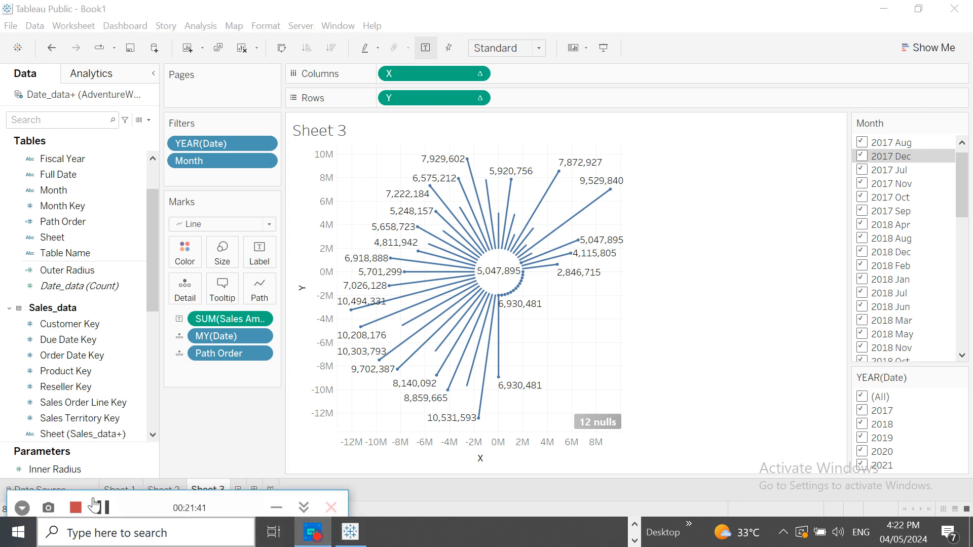
pyautogui.click(103, 508)
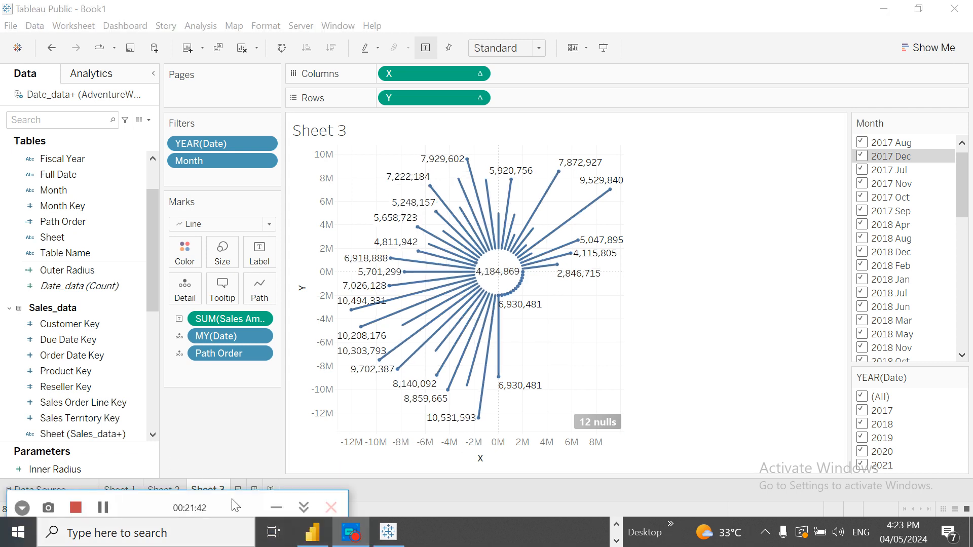
pyautogui.click(276, 508)
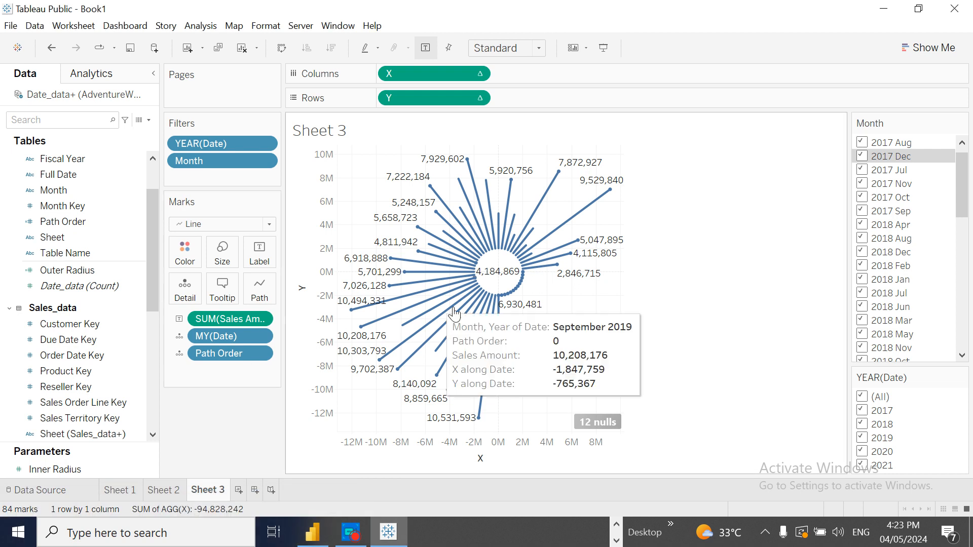
# - Increase the mark size slightly to thicken the radial chart's lines
pyautogui.click(219, 256)
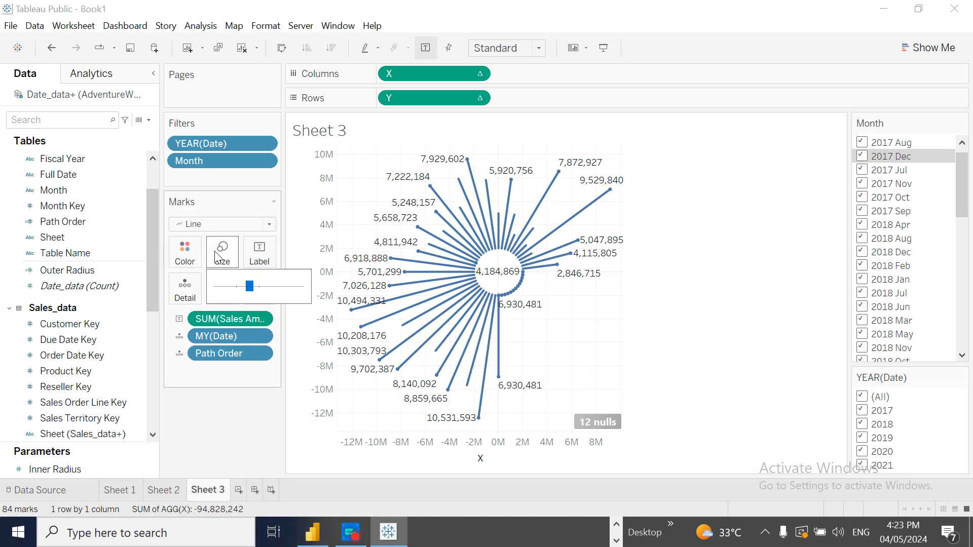
pyautogui.moveTo(247, 290)
pyautogui.mouseDown()
pyautogui.moveTo(232, 290)
pyautogui.moveTo(258, 294)
pyautogui.mouseUp()
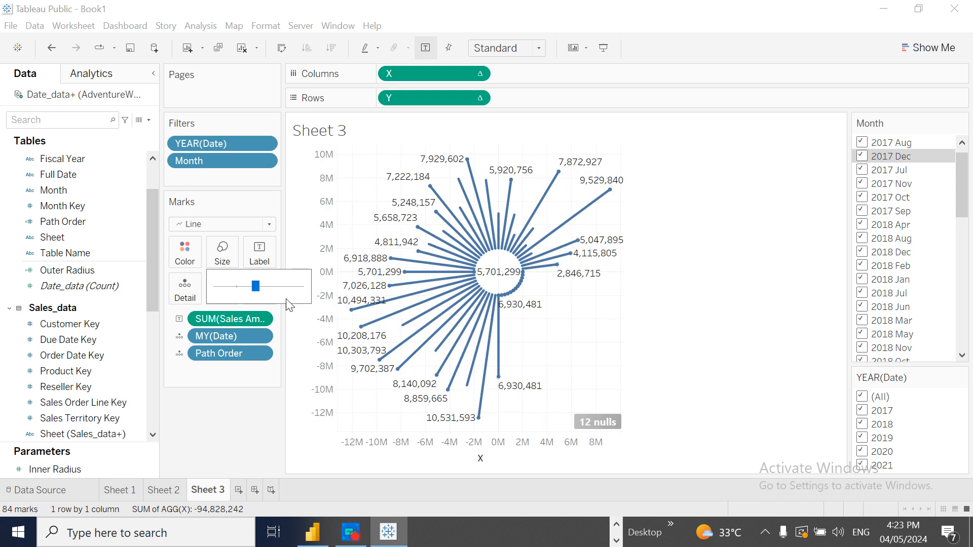
pyautogui.click(737, 390)
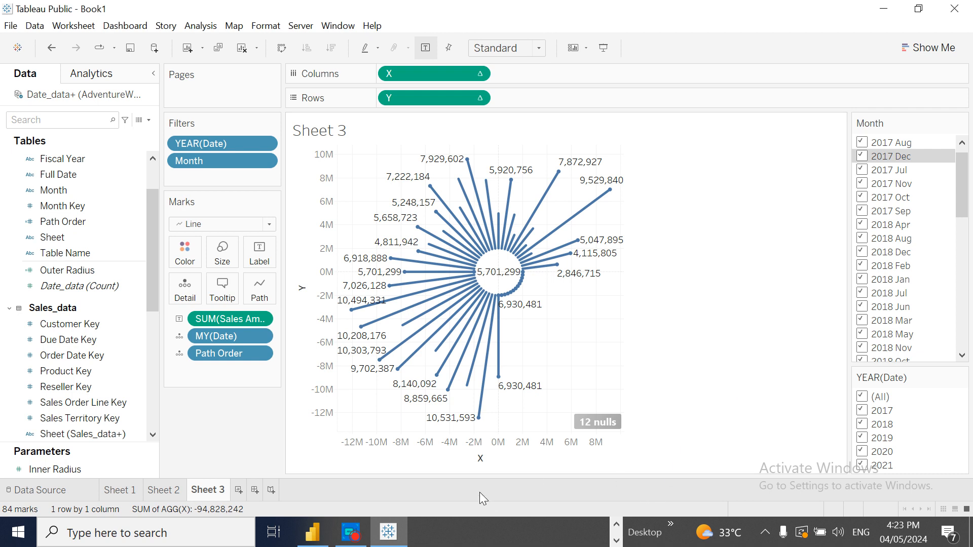
pyautogui.click(361, 536)
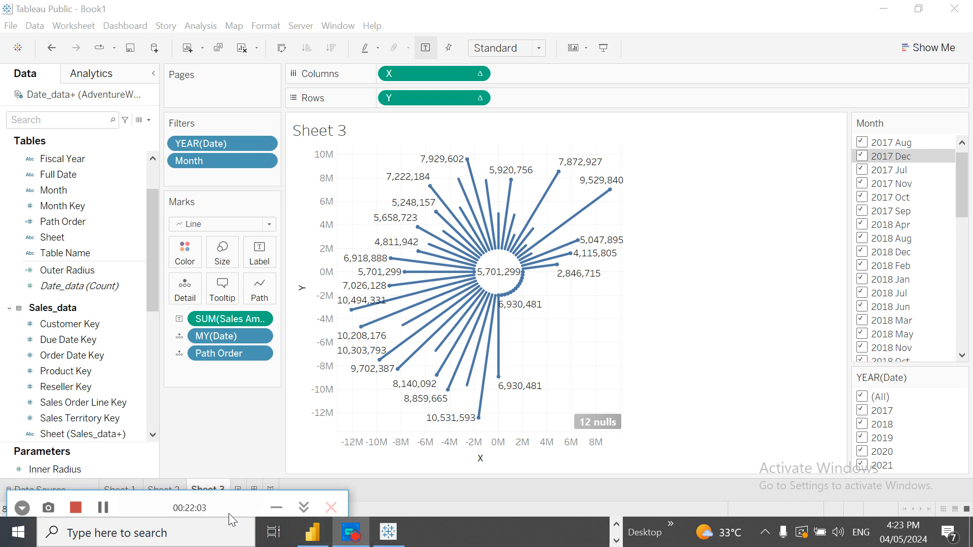